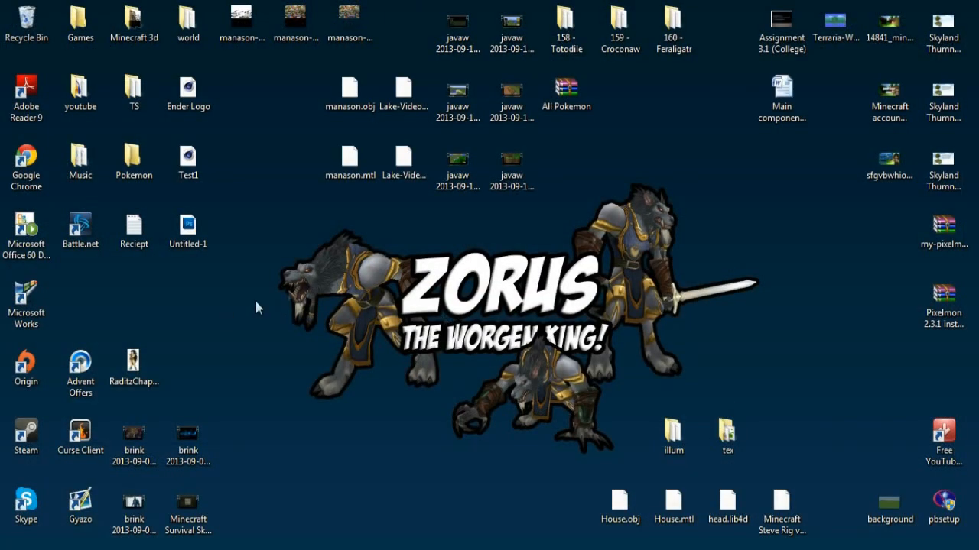
Launch Mineways from the Mineways folder inside Minecraft 3d, close the folder window and reposition the Mineways window
double_click(149, 19)
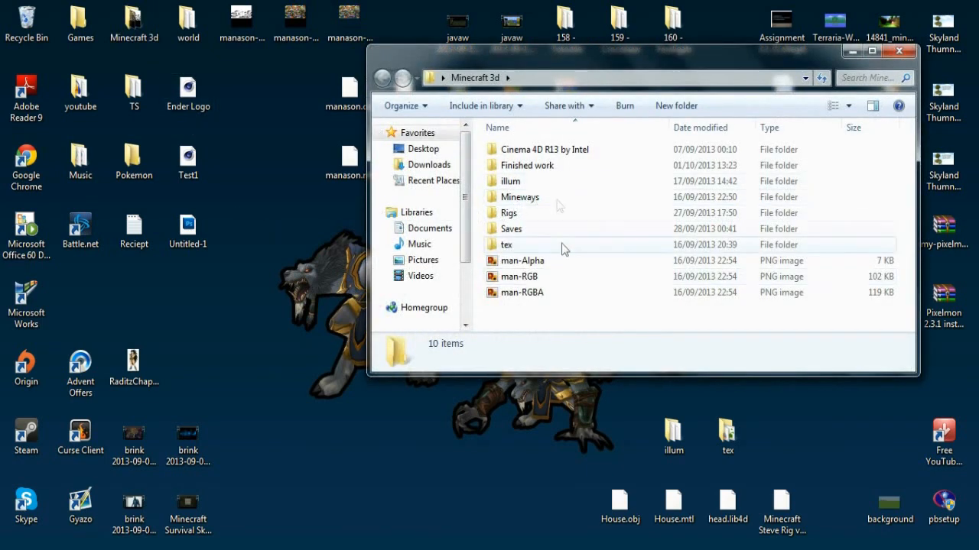
double_click(520, 197)
double_click(595, 172)
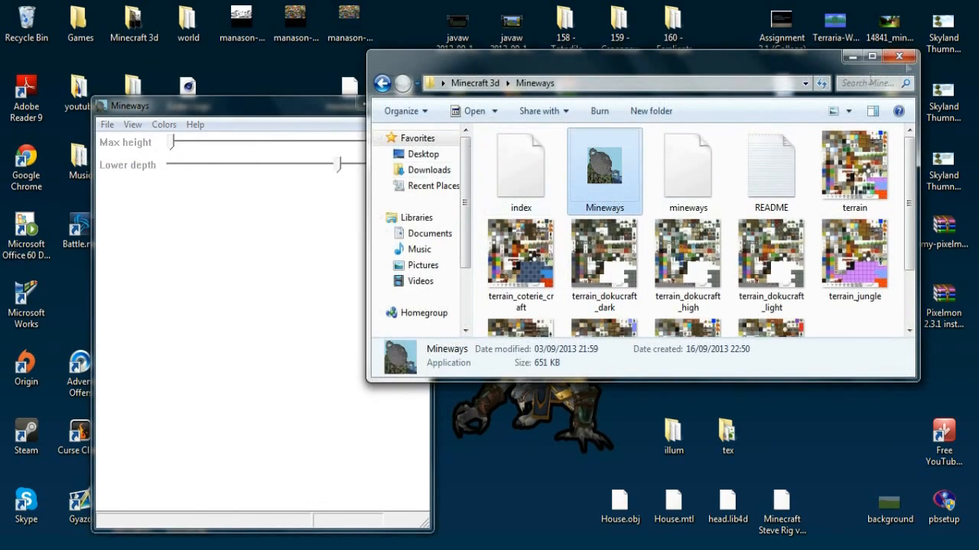
left_click(900, 56)
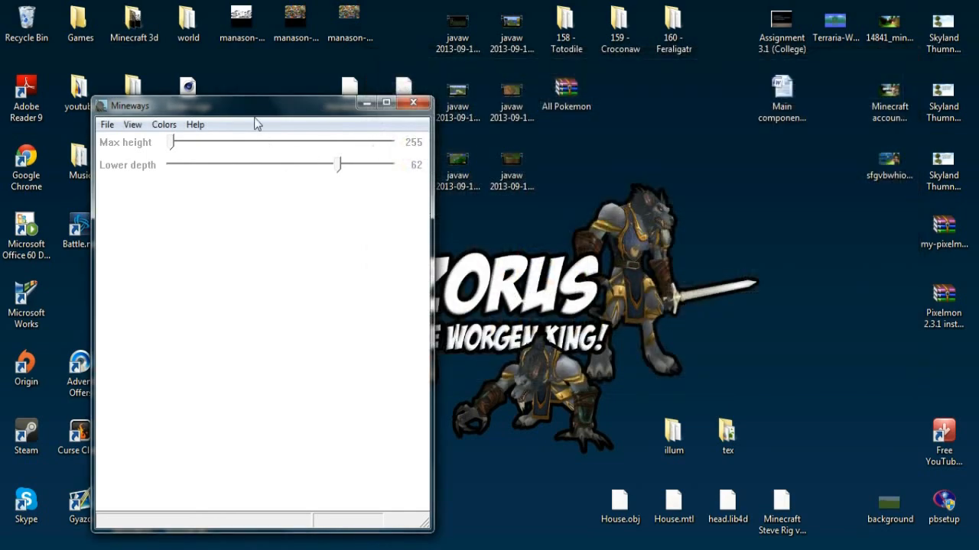
left_click_drag(249, 115, 173, 32)
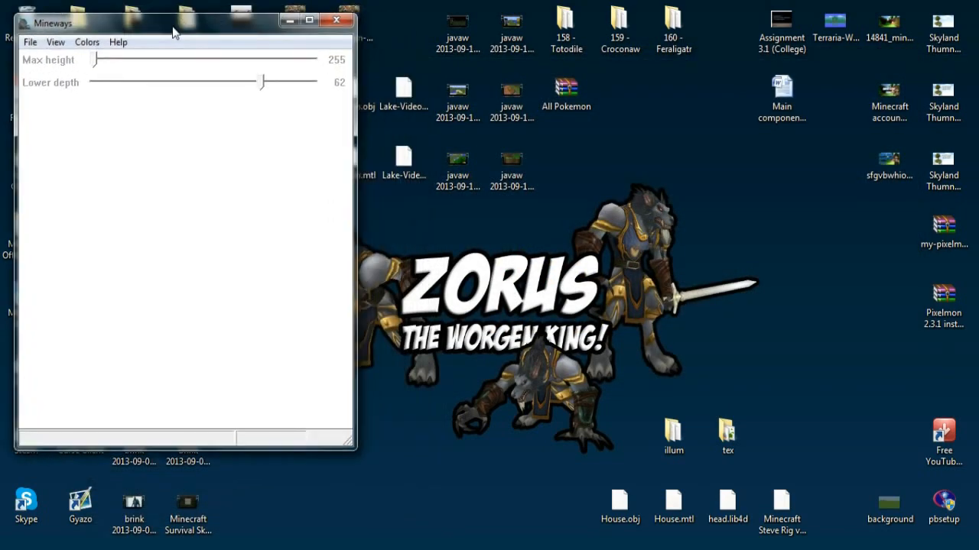
Open the Minecraft world Mansion v.1 in Mineways
left_click(30, 42)
mouse_move(69, 61)
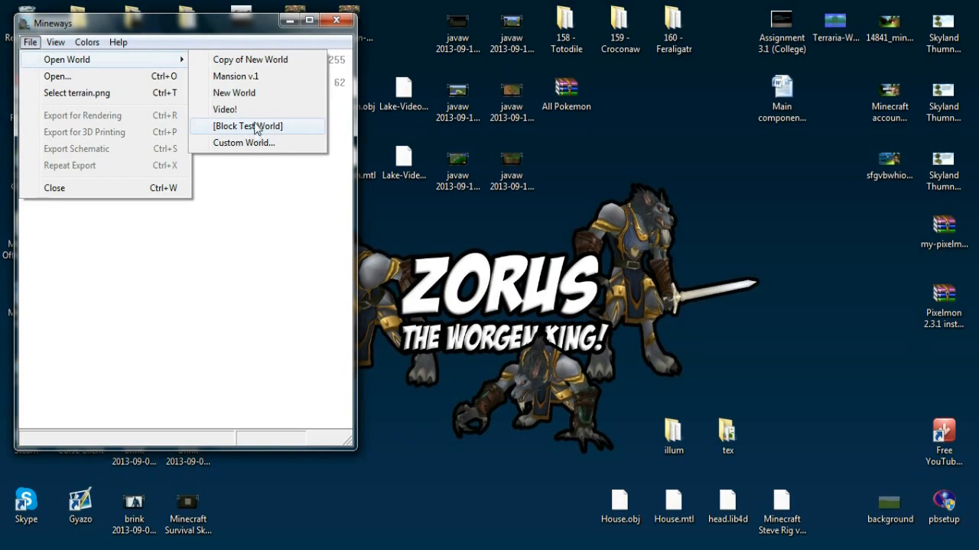
left_click(265, 80)
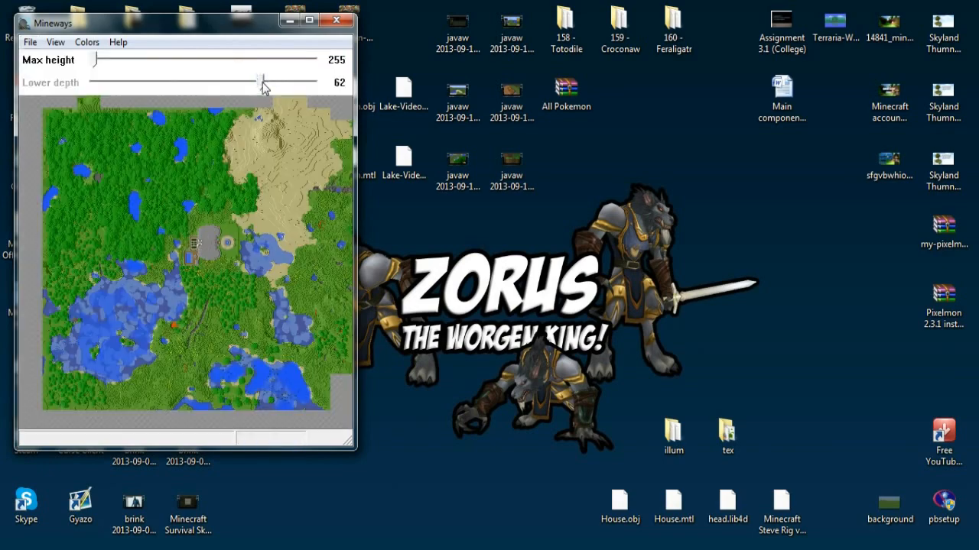
Select a square map area around the round fountain east of the mansion and decline the automatic depth correction
scroll(225, 210, "up", 5)
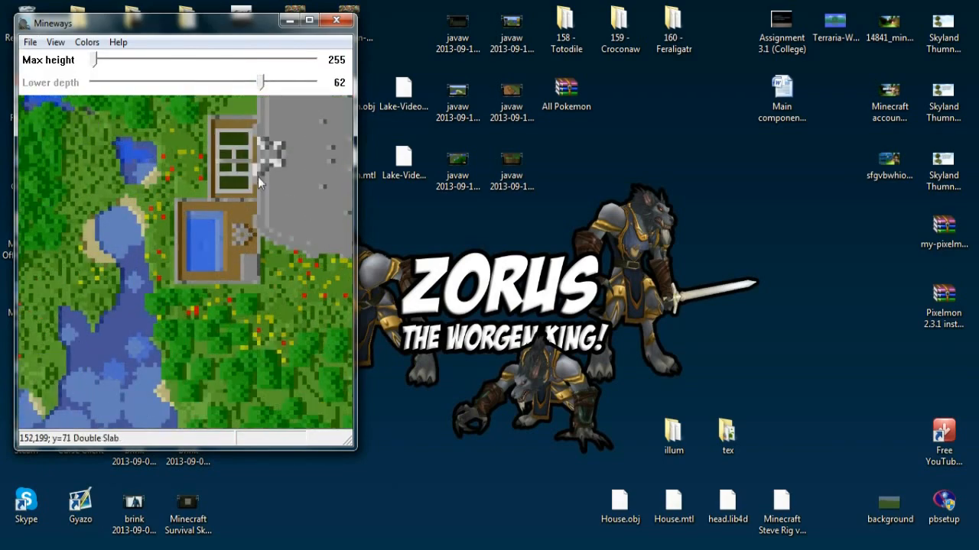
right_click_drag(257, 177, 212, 208)
left_click(548, 366)
left_click_drag(313, 233, 226, 265)
scroll(256, 253, "down", 2)
left_click_drag(277, 240, 179, 264)
scroll(216, 266, "up", 6)
scroll(180, 272, "up", 1)
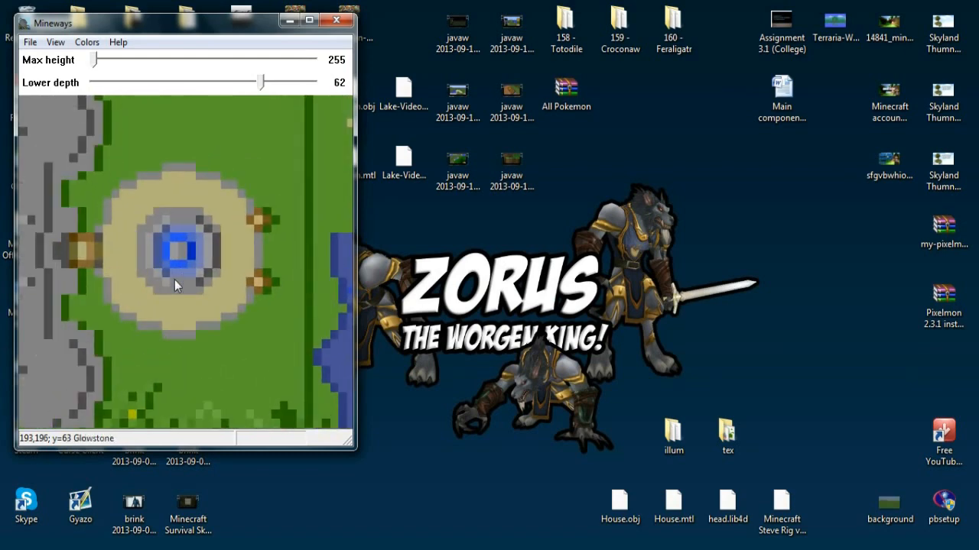
right_click_drag(95, 157, 284, 353)
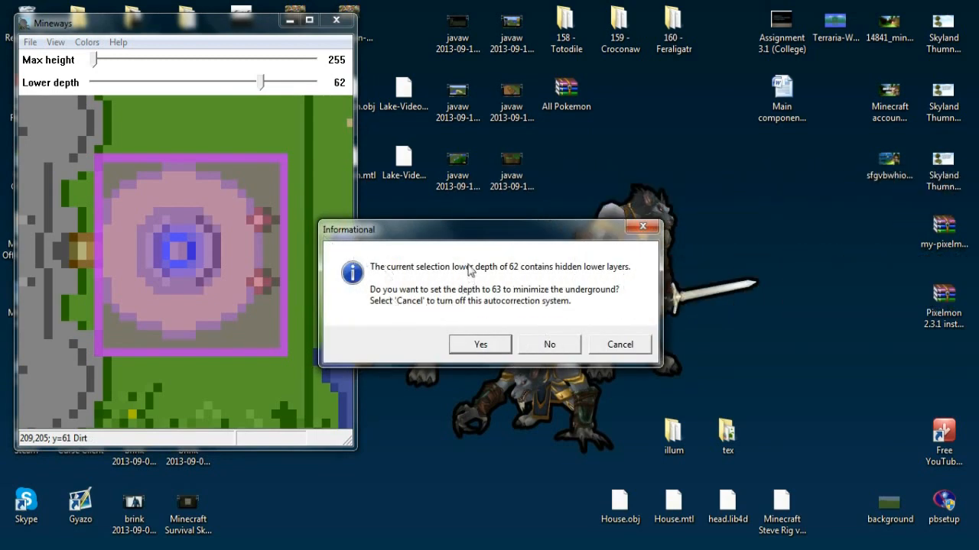
left_click(550, 349)
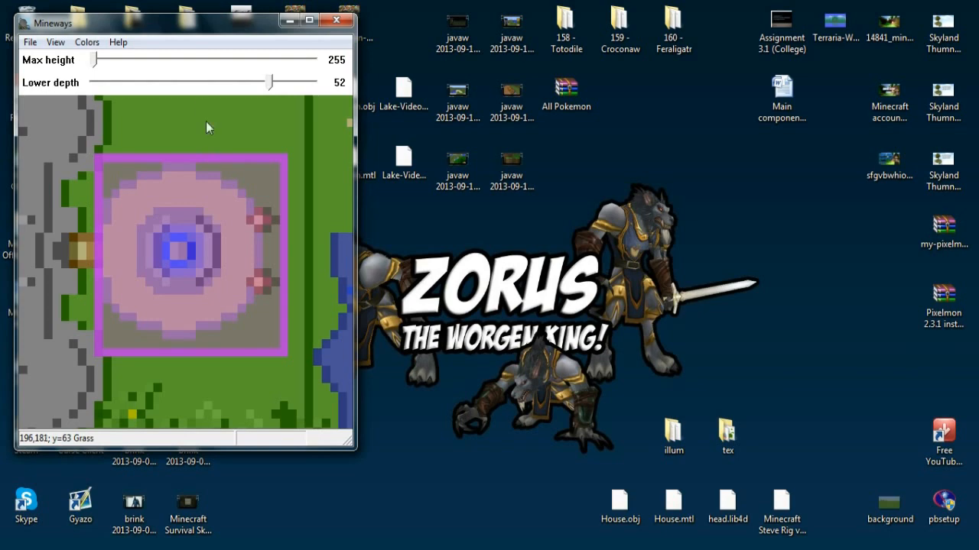
Set the lower depth of the fountain selection to 58
left_click_drag(90, 61, 76, 83)
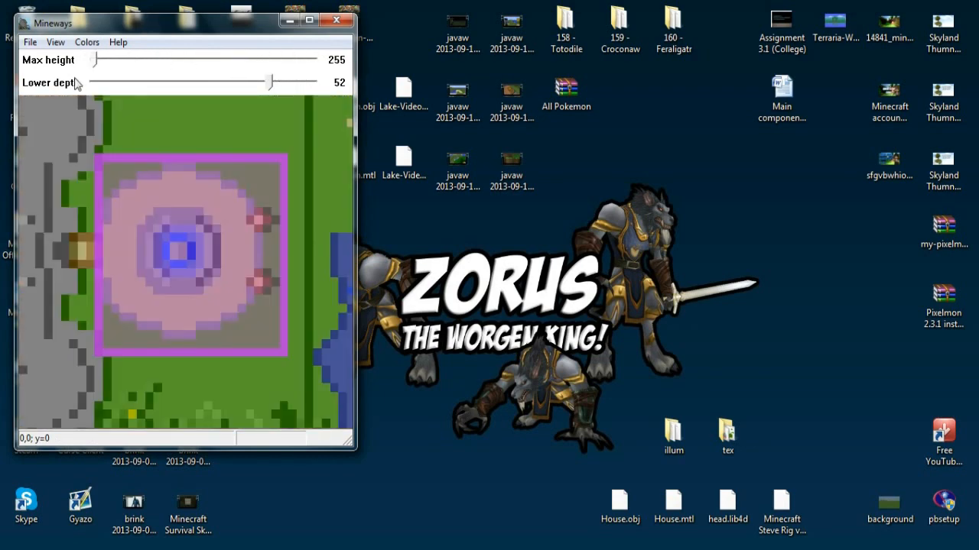
left_click_drag(267, 87, 79, 98)
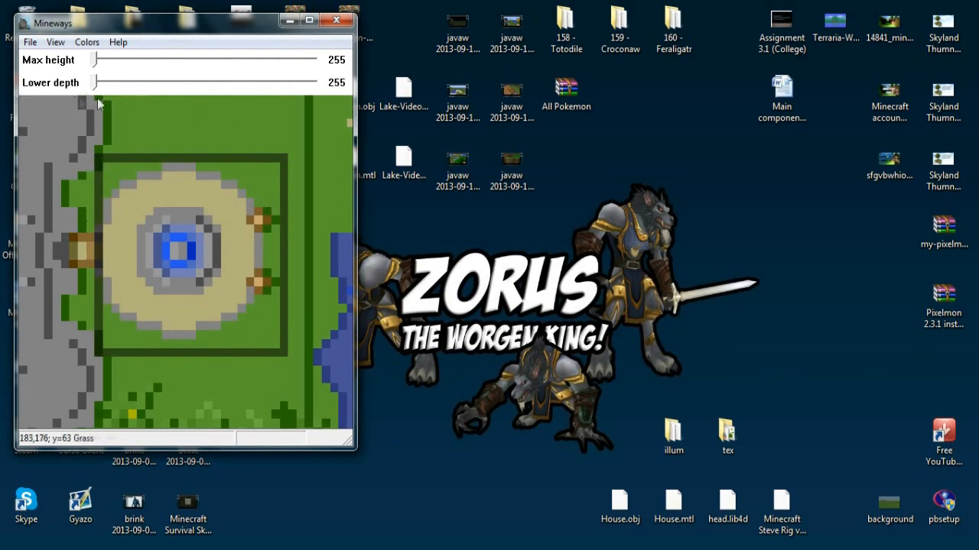
left_click_drag(95, 83, 262, 86)
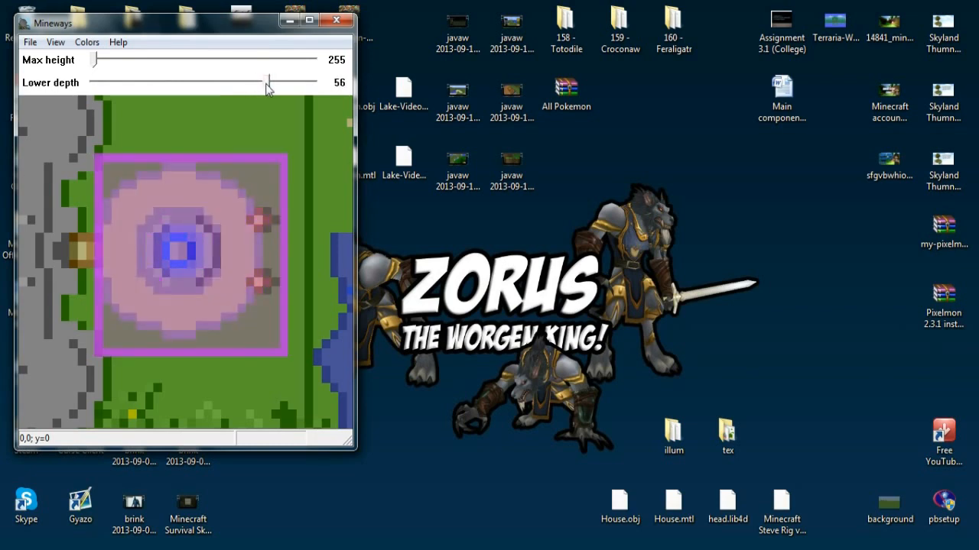
left_click_drag(263, 87, 263, 87)
Export the selection for rendering to the desktop as a Wavefront OBJ, absolute, named Picture, accepting the existing model export options
left_click(30, 43)
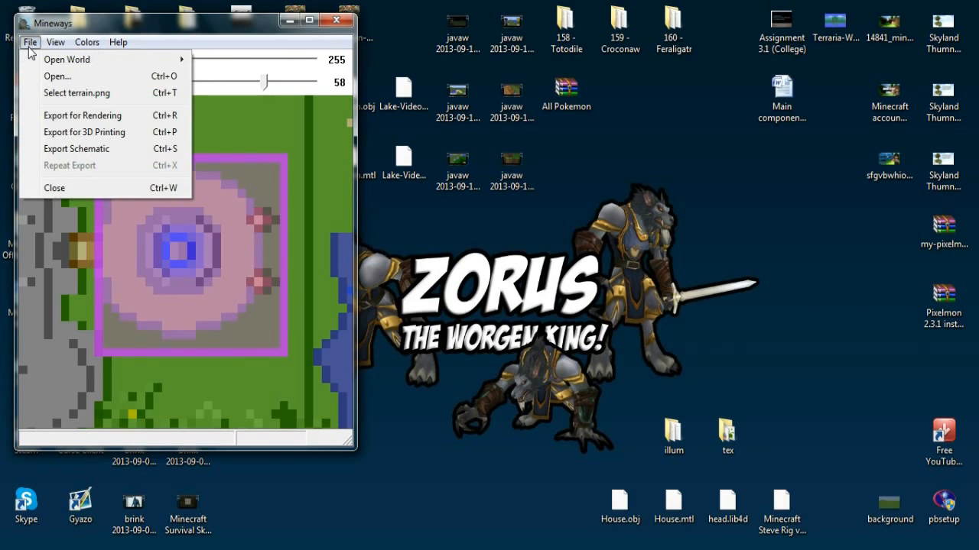
left_click(138, 115)
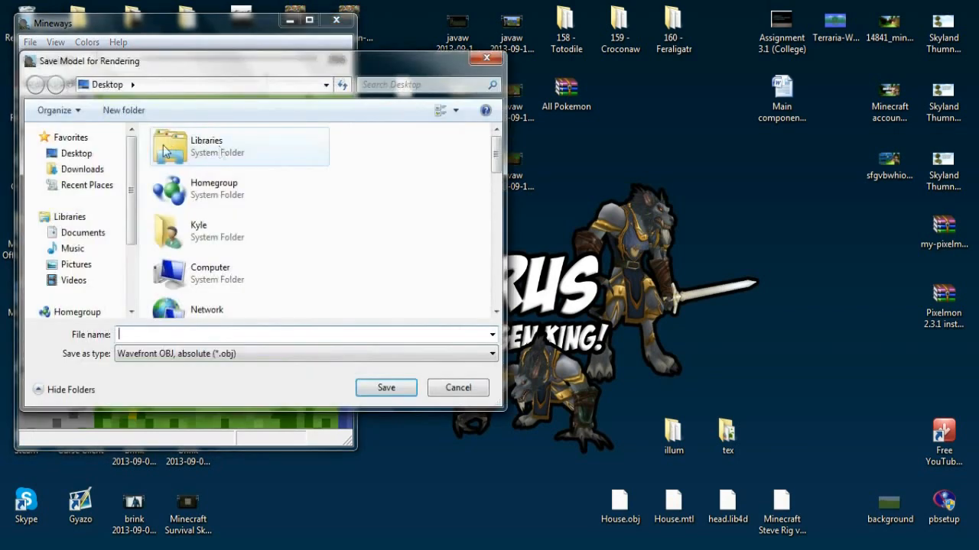
left_click(77, 158)
left_click(216, 332)
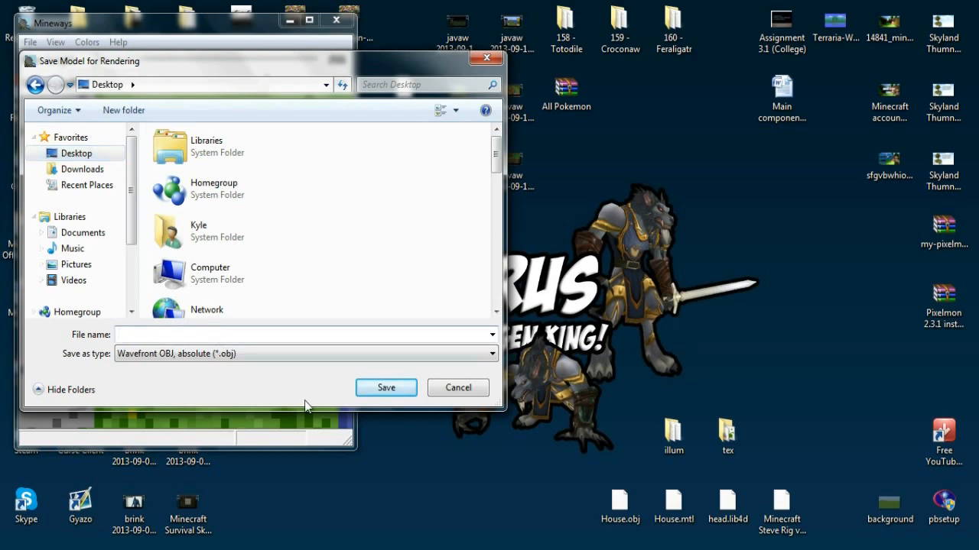
type("Lake")
key("BackSpace")
key("BackSpace")
key("BackSpace")
key("BackSpace")
type("Pic")
left_click(386, 388)
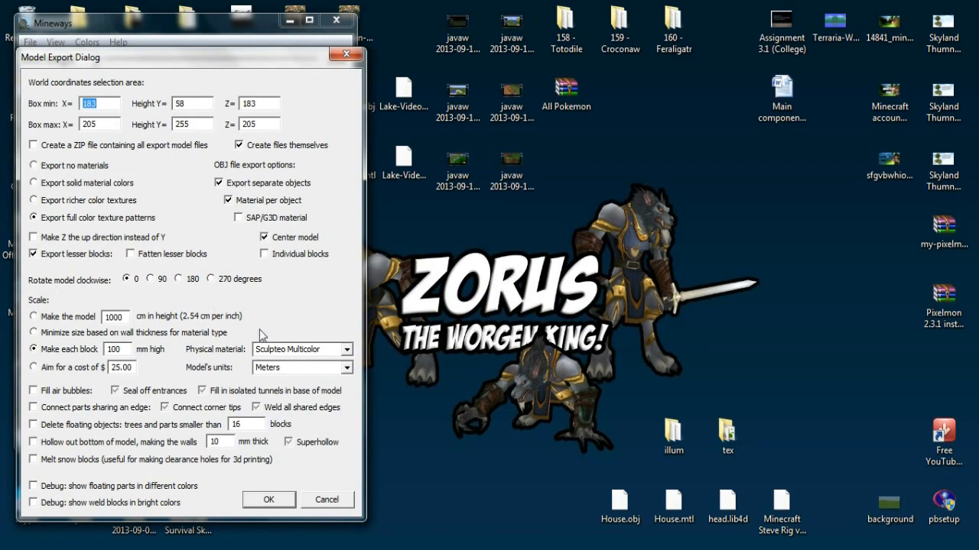
left_click(265, 503)
Close Mineways and group the exported Picture OBJ, MTL and texture files together on the desktop
left_click(335, 20)
left_click_drag(234, 390, 349, 428)
left_click(356, 395)
left_click_drag(248, 122, 348, 368)
left_click_drag(411, 526, 403, 366)
left_click_drag(135, 303, 338, 513)
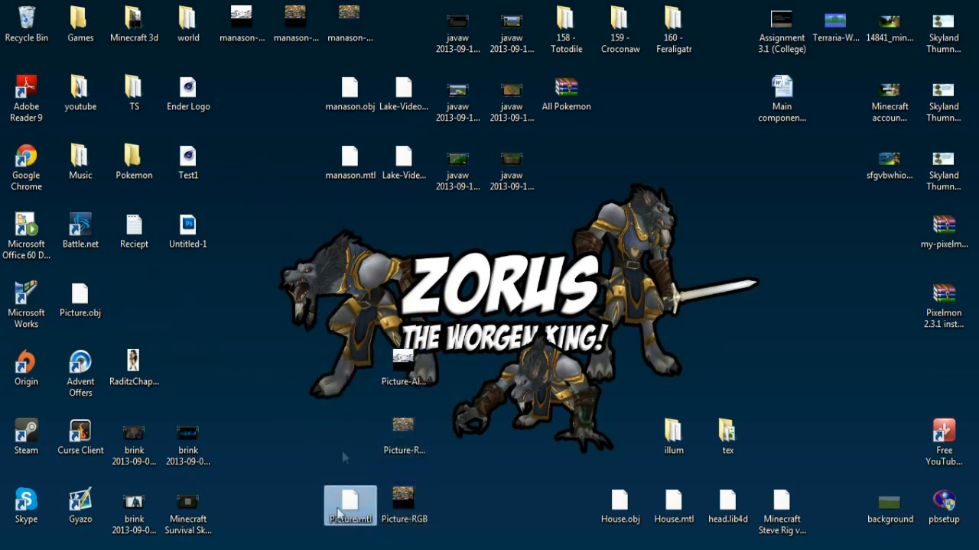
left_click_drag(80, 300, 349, 437)
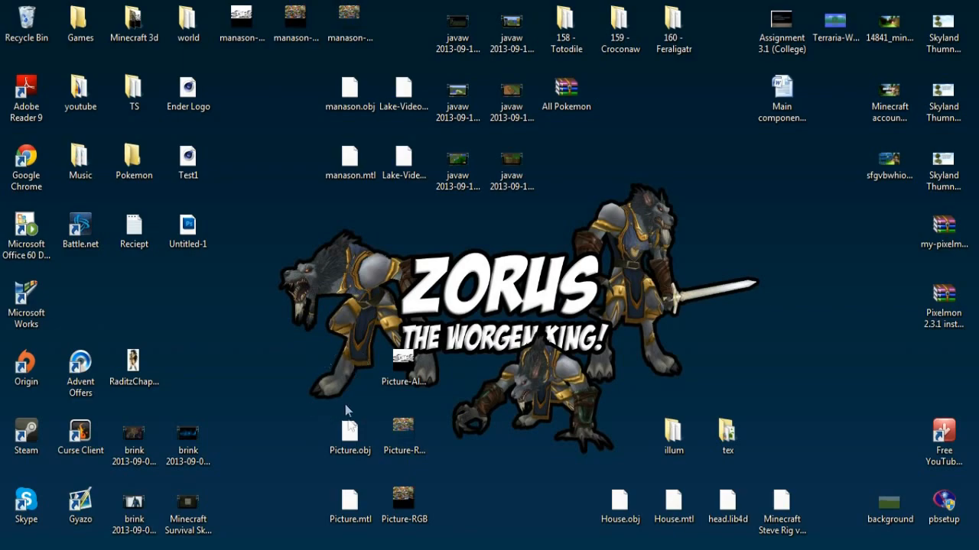
Import Picture.obj from the desktop into Cinema 4D with the Wavefront import scale set to 1000
left_click(345, 432)
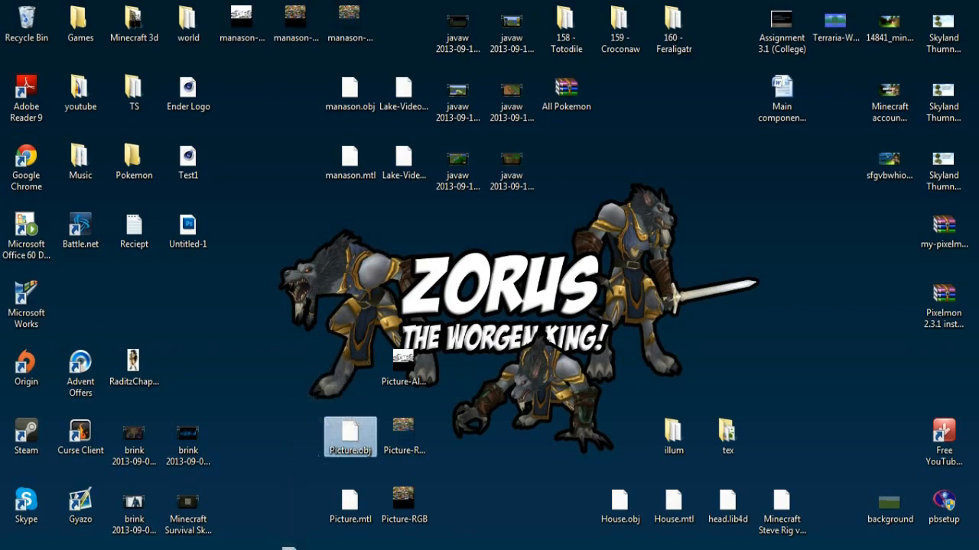
left_click_drag(289, 549, 289, 548)
left_click_drag(383, 267, 383, 267)
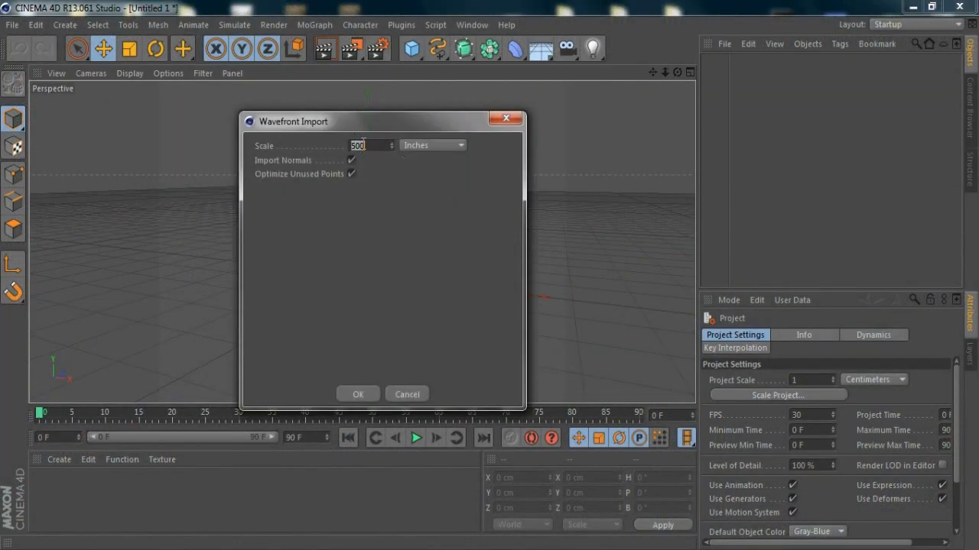
type("1")
key("BackSpace")
key("BackSpace")
key("BackSpace")
key("BackSpace")
type("1000")
left_click(373, 396)
Open the Trapdoor material for editing, extend the selection to all materials through Stone, and disable their Specular channel
left_click_drag(676, 72, 670, 23)
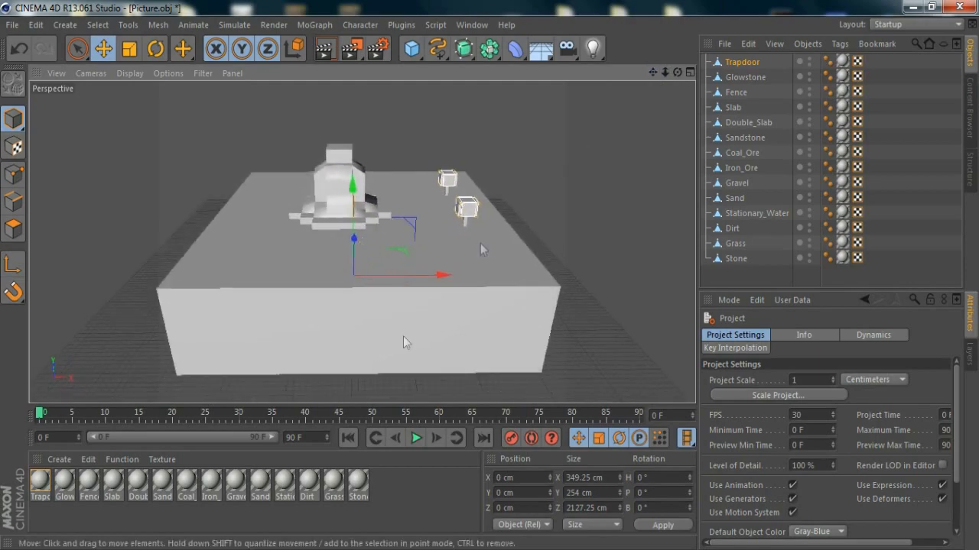
double_click(40, 483)
left_click_drag(313, 110, 145, 17)
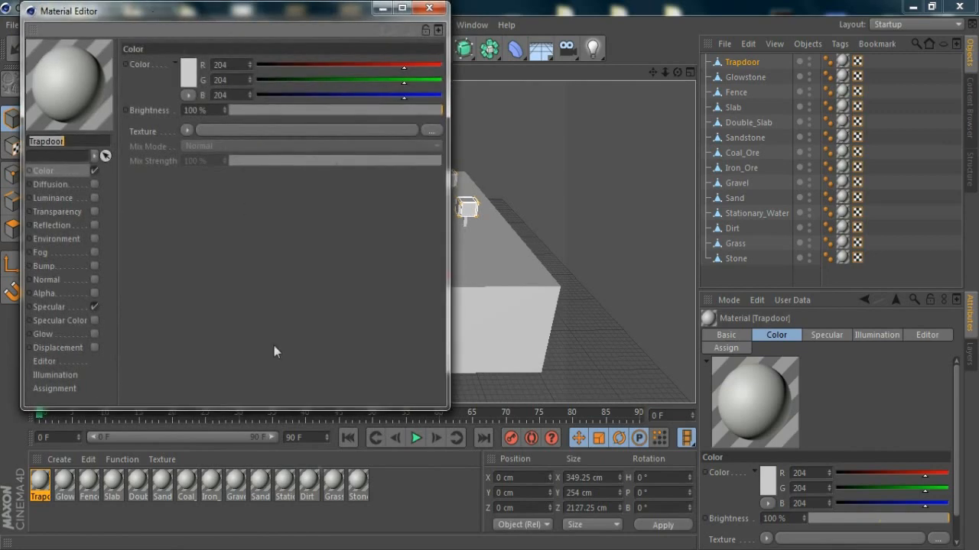
left_click(360, 489, "shift")
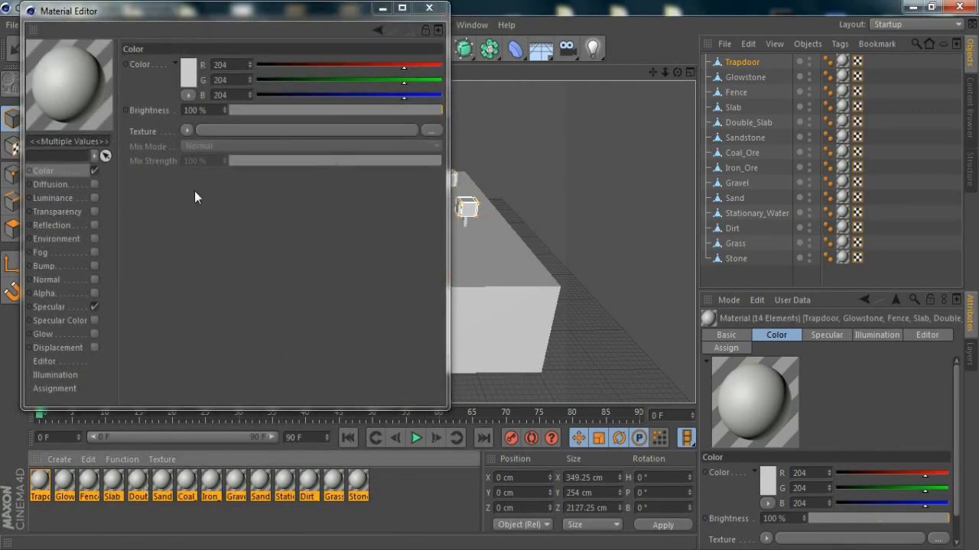
left_click(95, 307)
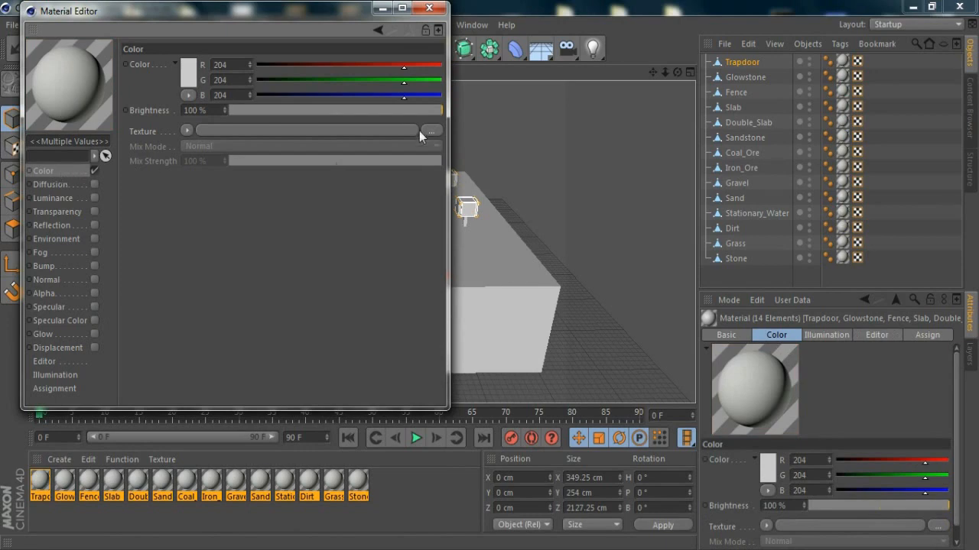
Load manason-RGB from the desktop as the Color texture of all selected materials and set its sampling to None
left_click(341, 131)
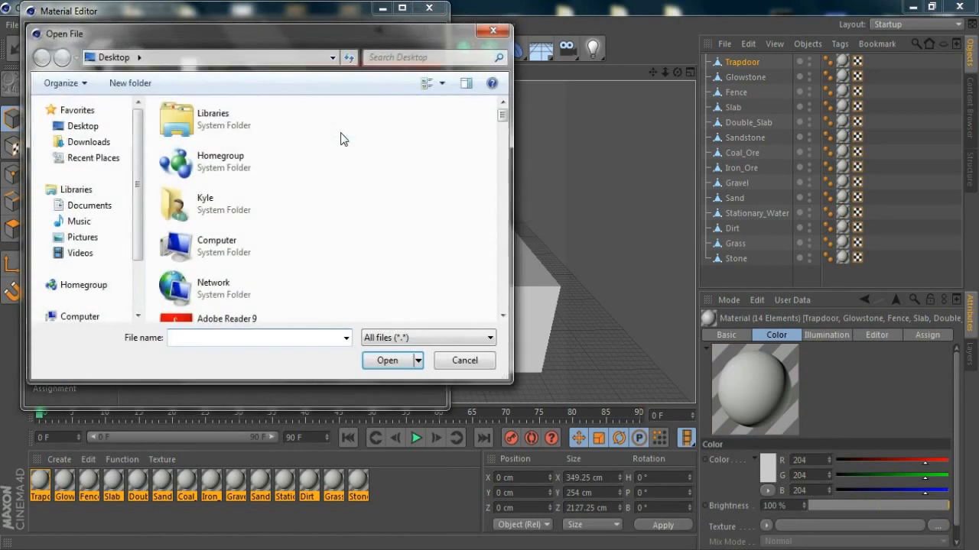
left_click_drag(502, 117, 489, 258)
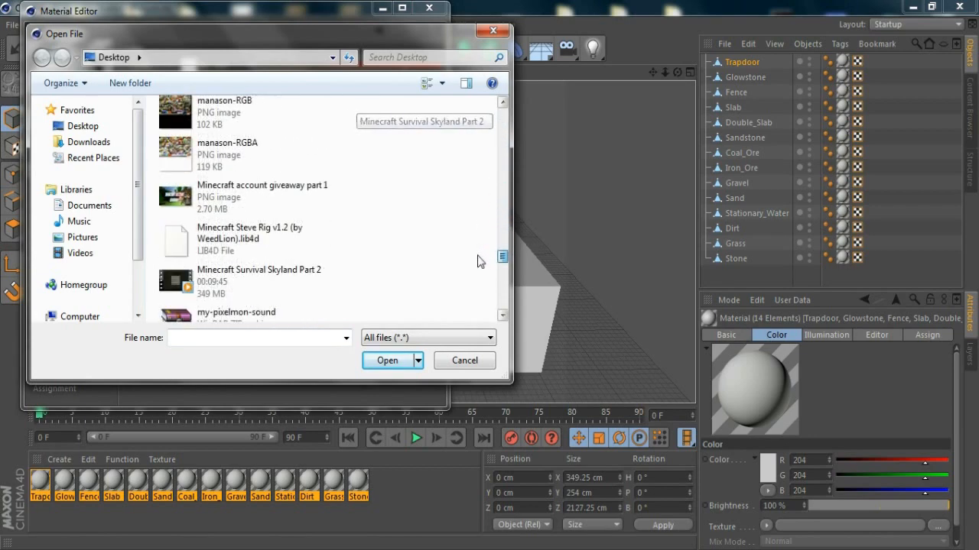
scroll(246, 145, "up", 2)
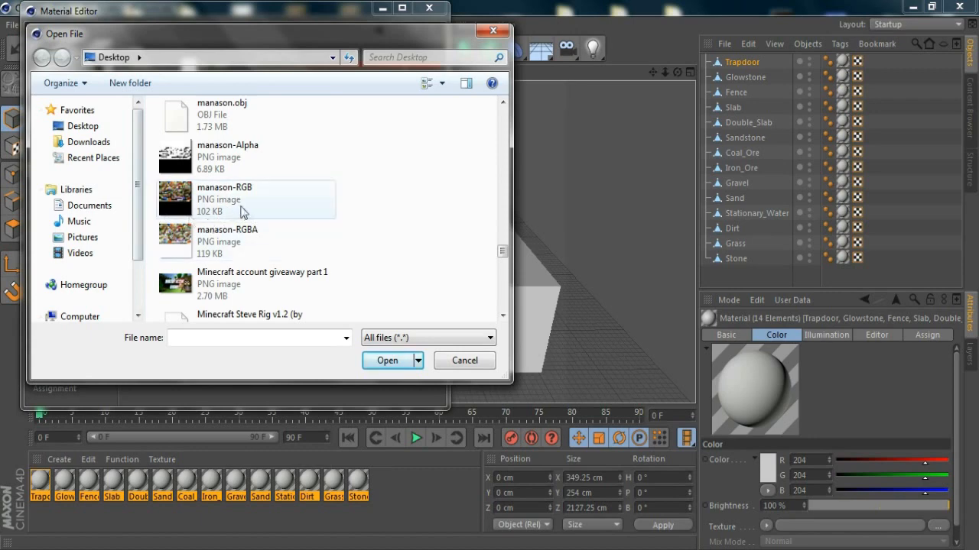
double_click(237, 211)
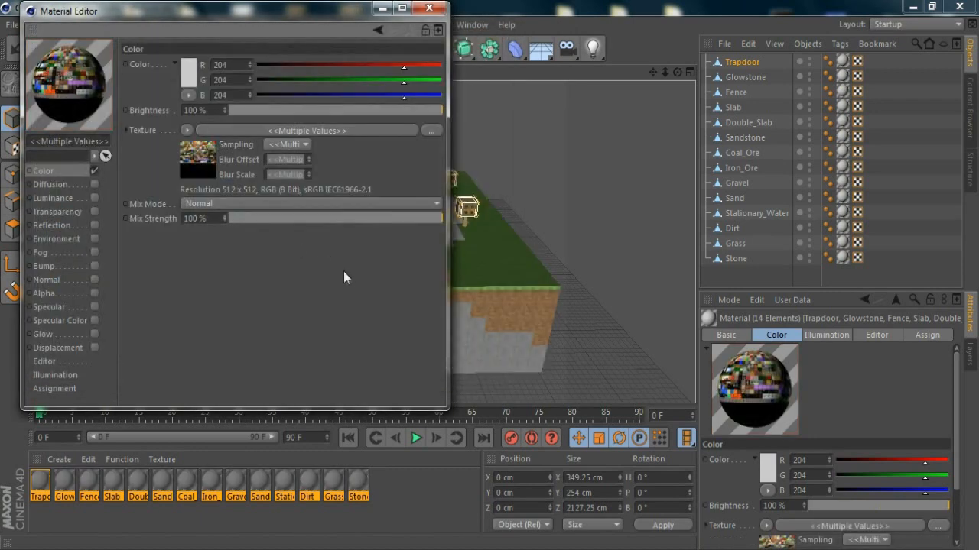
left_click(289, 145)
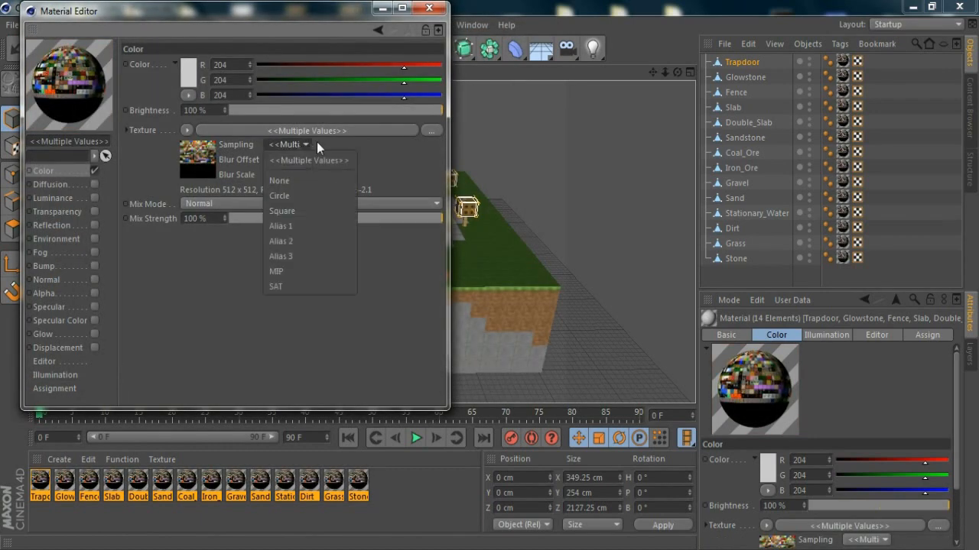
left_click(309, 182)
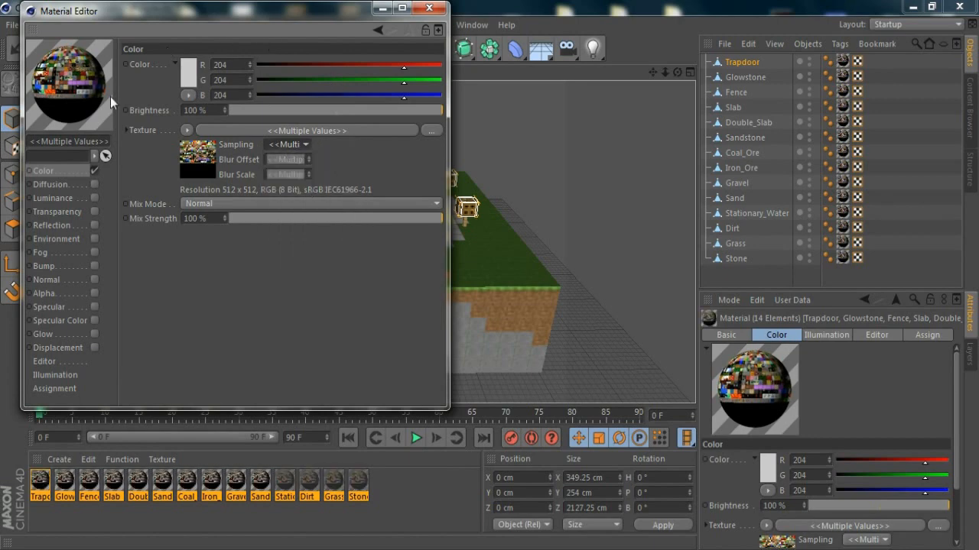
Enable the Alpha channel on all selected materials and load manason-Alpha from the desktop as its texture
left_click(94, 294)
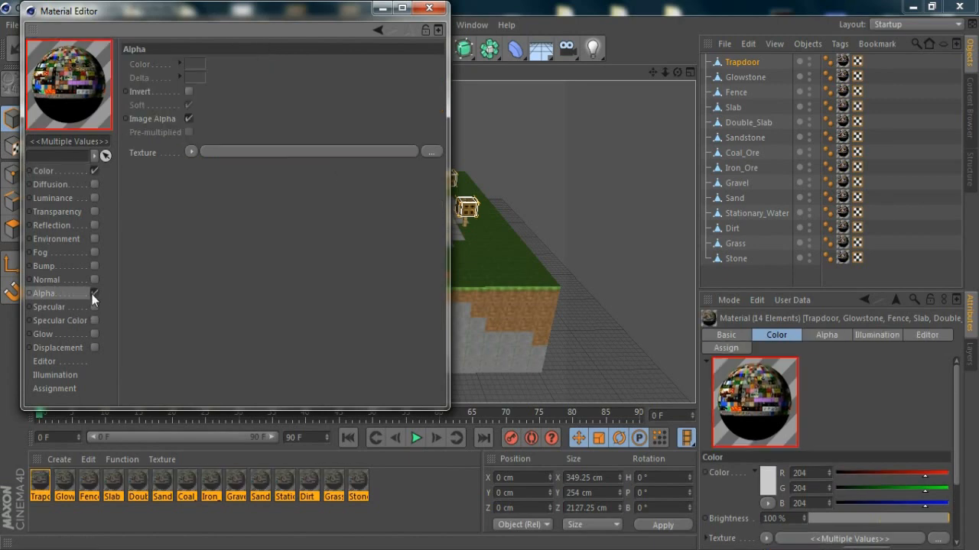
left_click(370, 151)
scroll(489, 189, "down", 5)
scroll(489, 188, "down", 10)
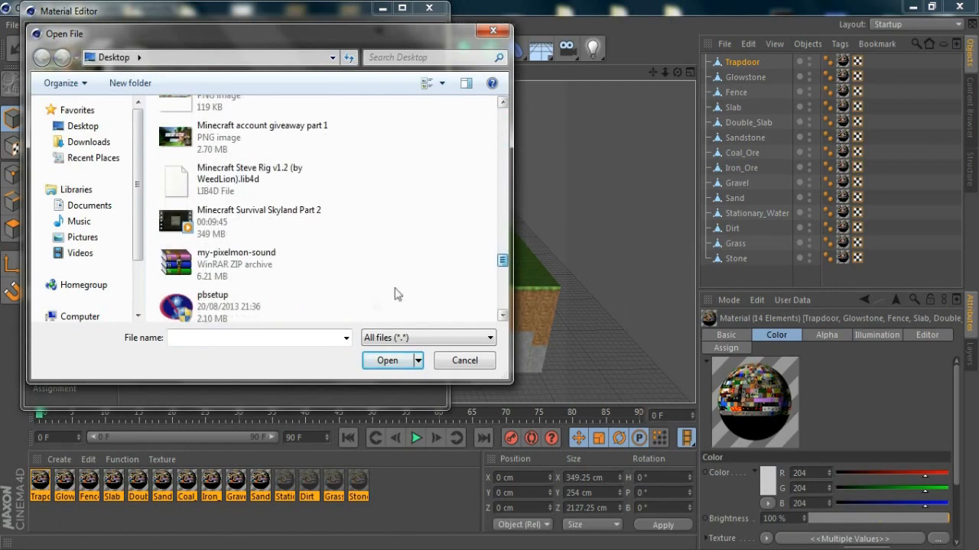
scroll(395, 294, "up", 3)
scroll(375, 187, "down", 3)
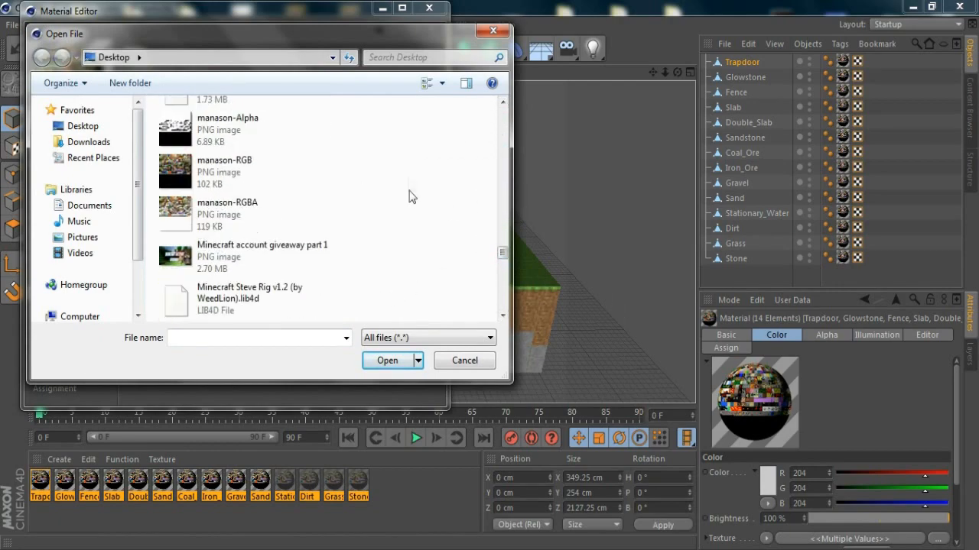
double_click(253, 213)
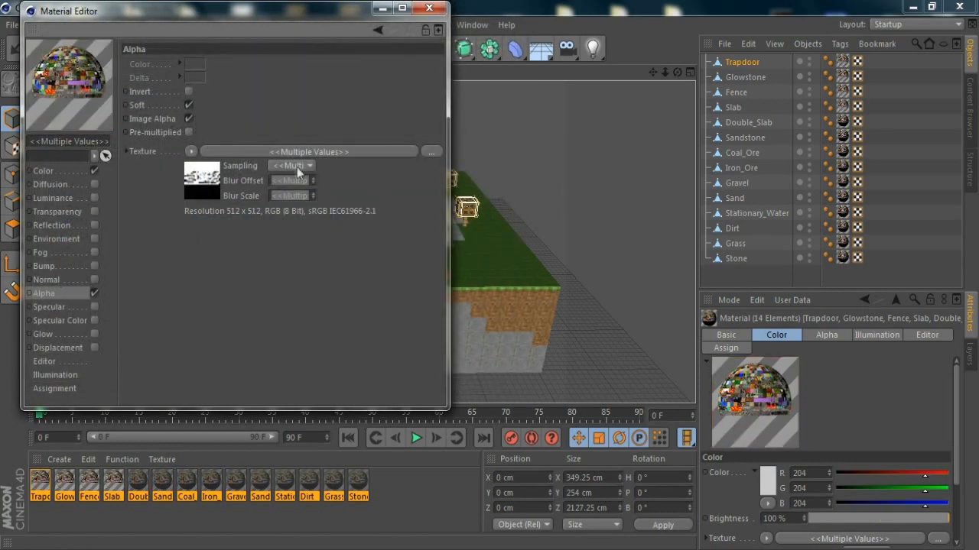
Set the Alpha texture sampling of all selected materials to None and render a preview of the fountain scene
left_click(293, 167)
left_click(304, 197)
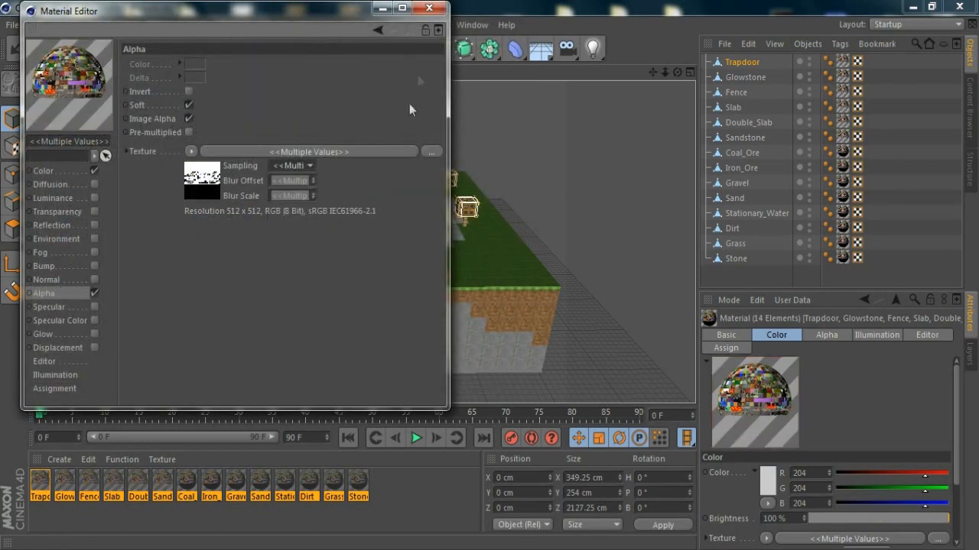
left_click(429, 7)
key("ctrl+r")
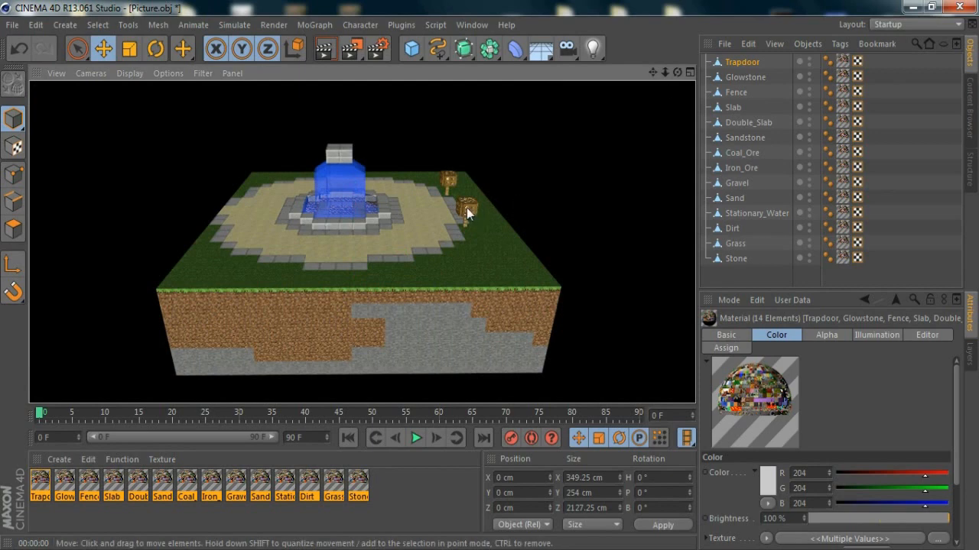
left_click(433, 178)
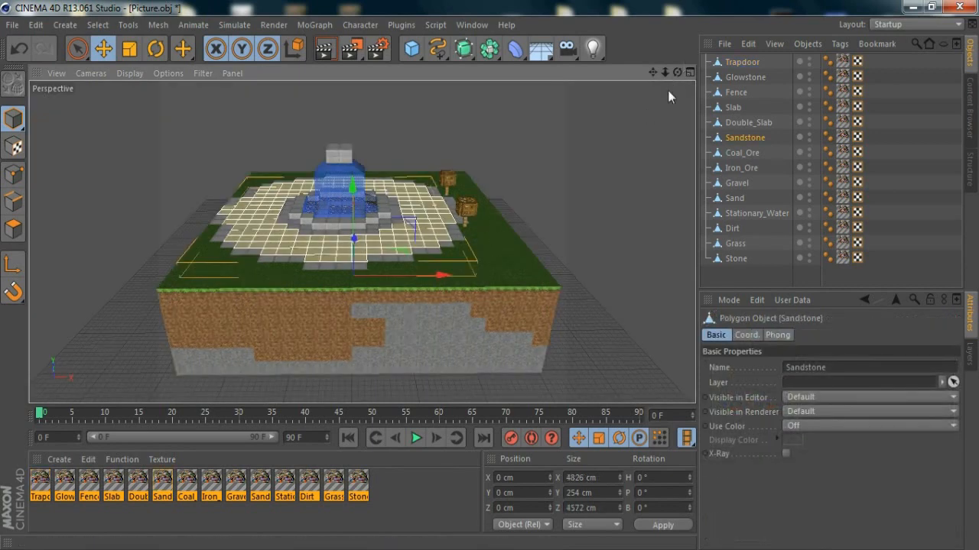
Save the project to the desktop as Picture.c4d
left_click_drag(677, 74, 662, 176)
key("ctrl+s")
left_click(61, 120)
left_click(191, 302)
key("Return")
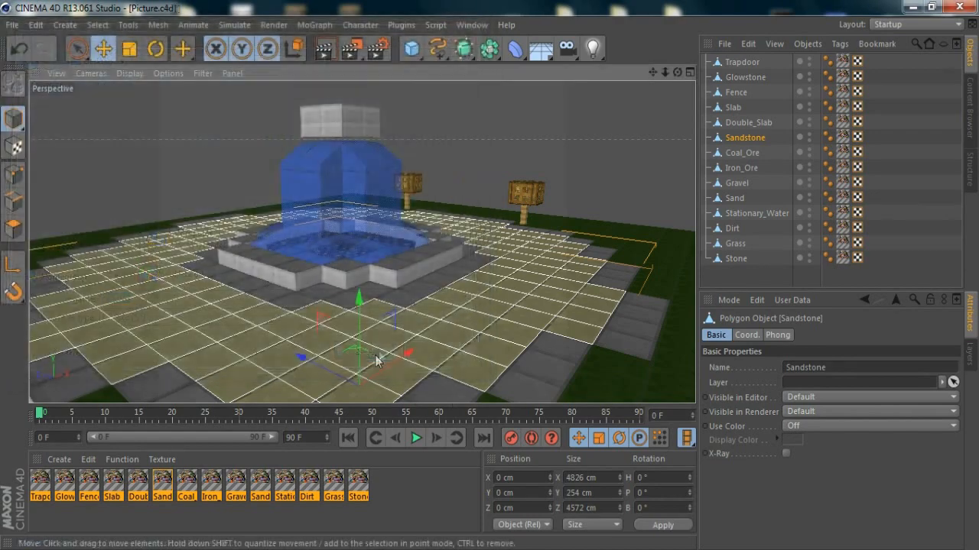
Deselect the Sandstone object
left_click_drag(677, 72, 676, 86)
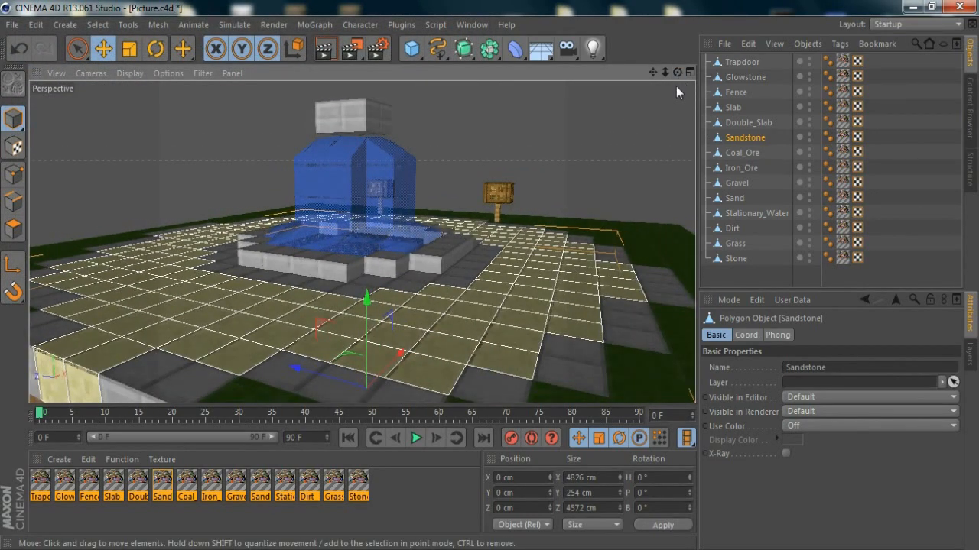
left_click(577, 116)
left_click_drag(676, 72, 667, 76)
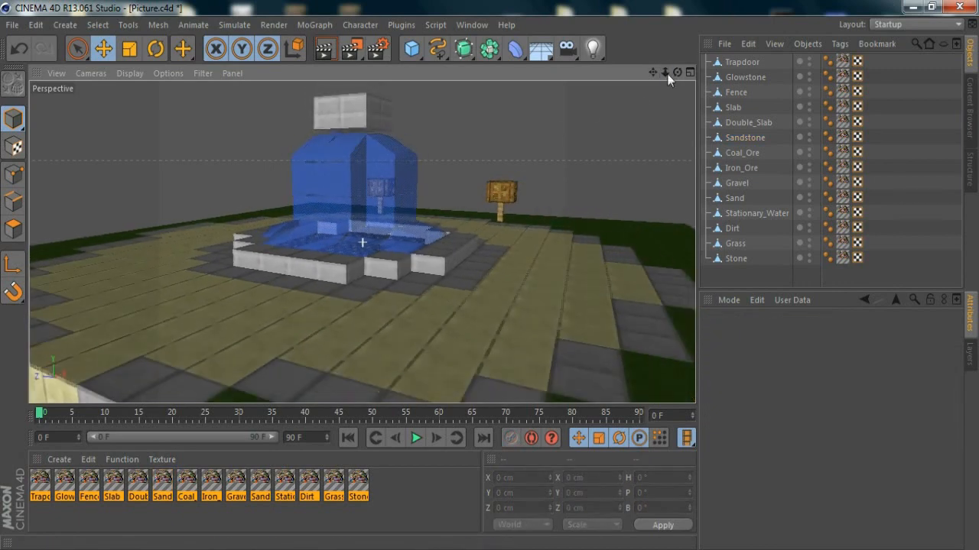
Open the minecraft steve rig v1.1 lib4d file from the Rigs folder inside the Minecraft 3d folder
left_click(12, 25)
left_click(35, 62)
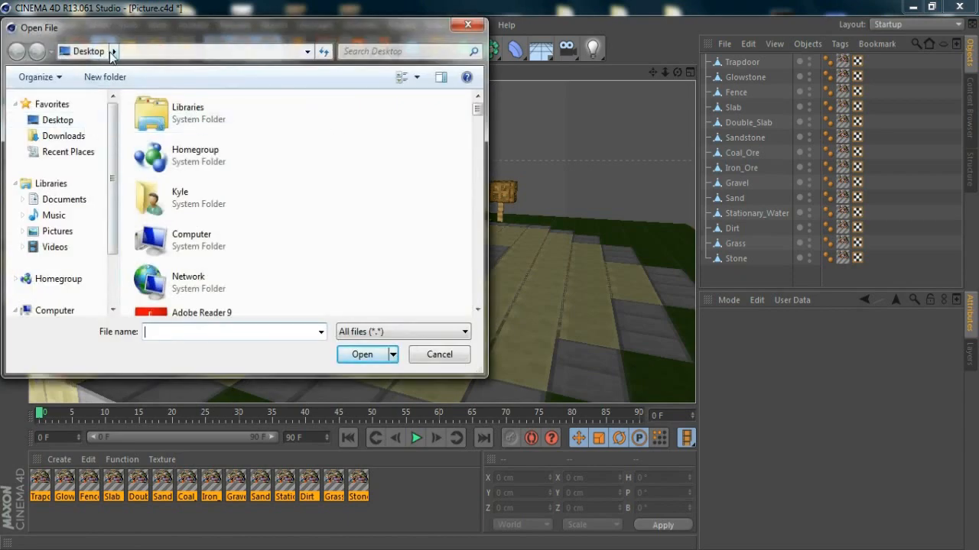
left_click(113, 52)
scroll(153, 153, "down", 1)
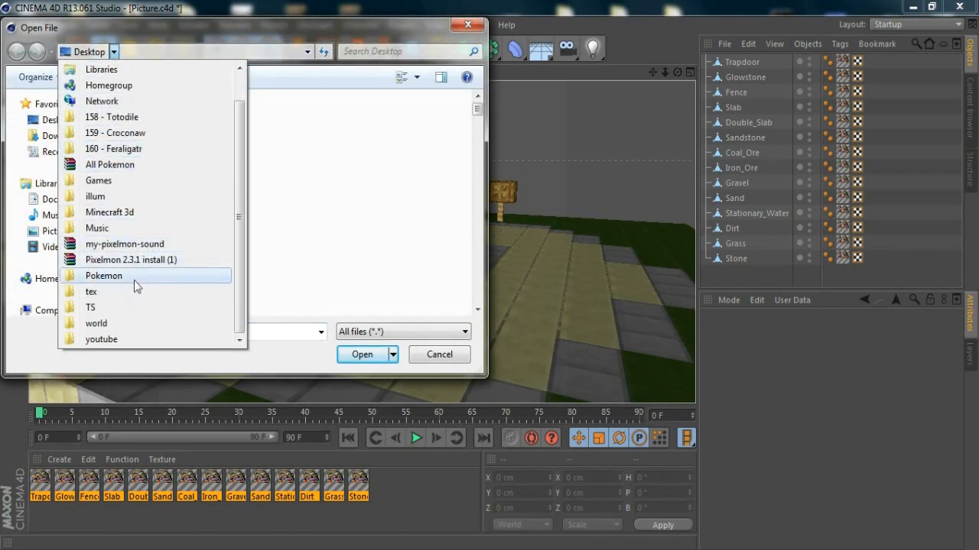
left_click(107, 339)
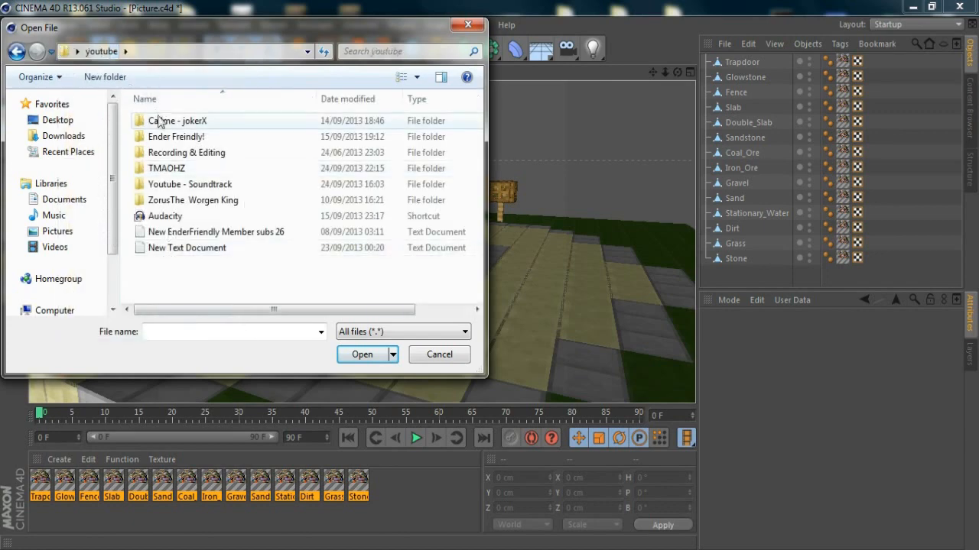
left_click(125, 51)
left_click(77, 51)
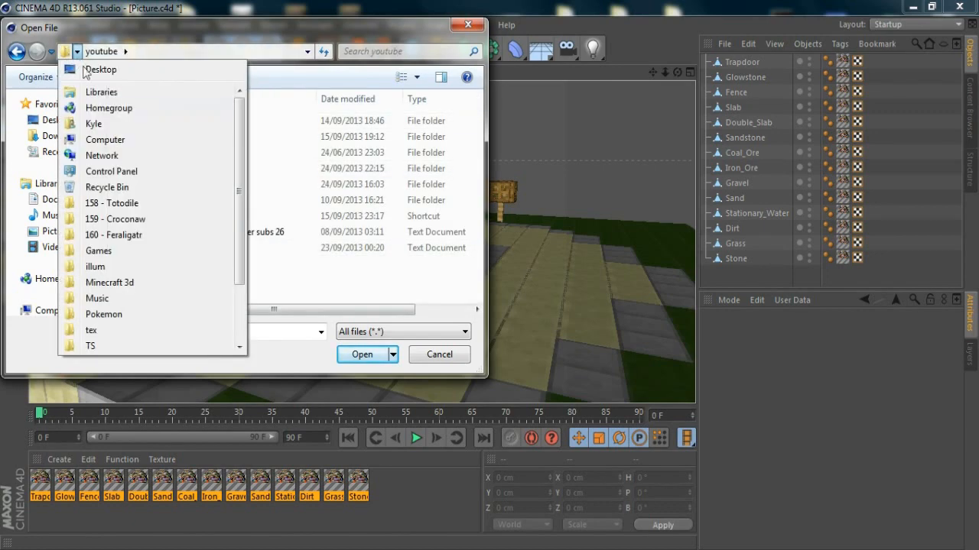
scroll(153, 135, "down", 2)
left_click(142, 197)
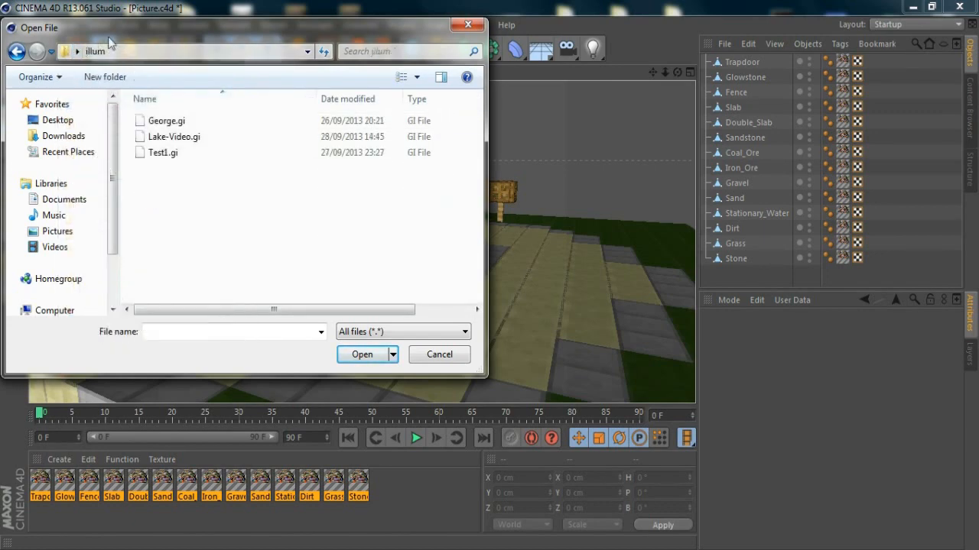
left_click(77, 52)
scroll(120, 219, "down", 2)
left_click(111, 202)
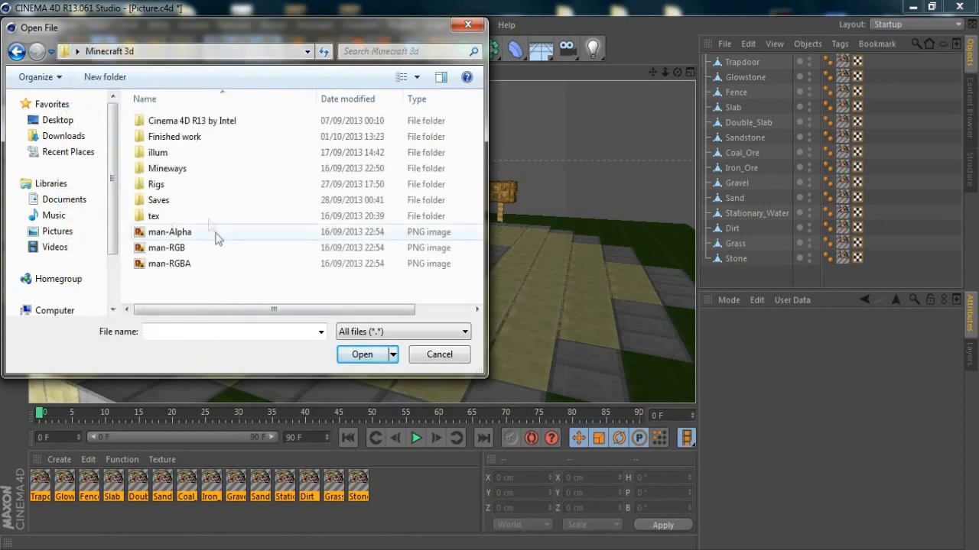
double_click(188, 191)
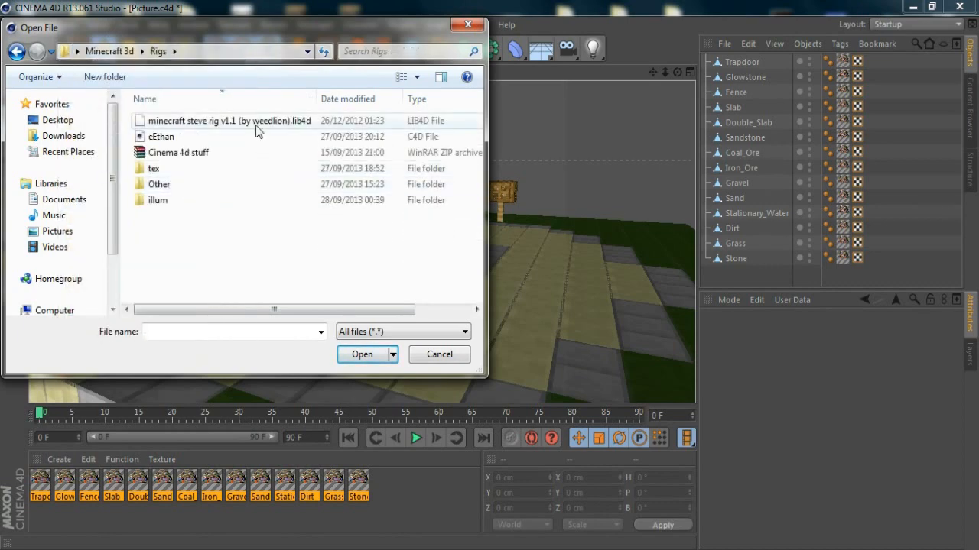
double_click(255, 123)
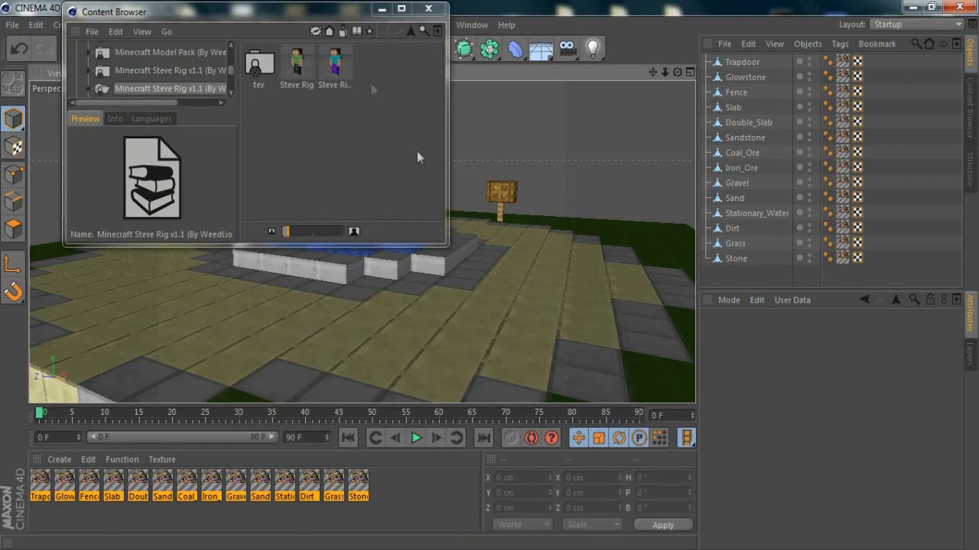
Load the Steve Rig (Custom Skin) preset into the scene and minimize the Content Browser
left_click(296, 63)
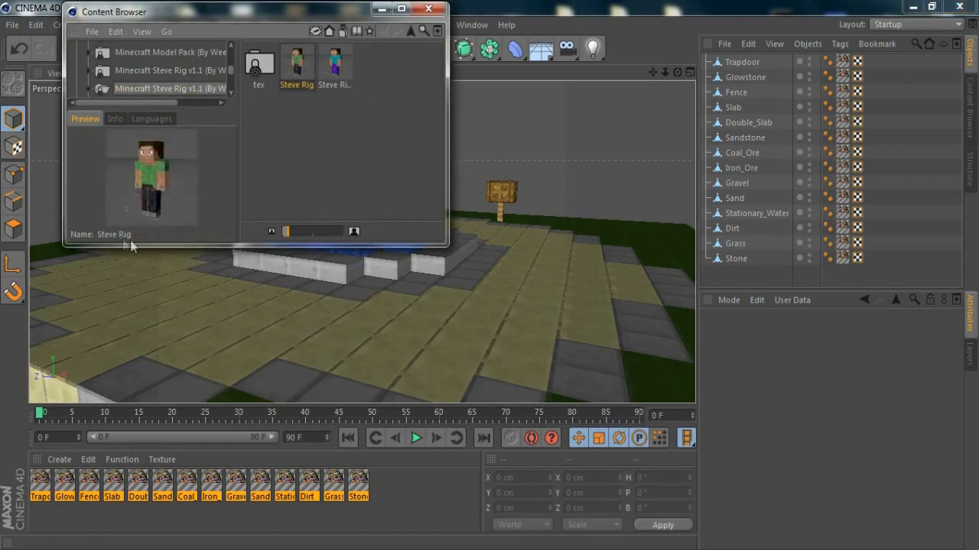
left_click(334, 61)
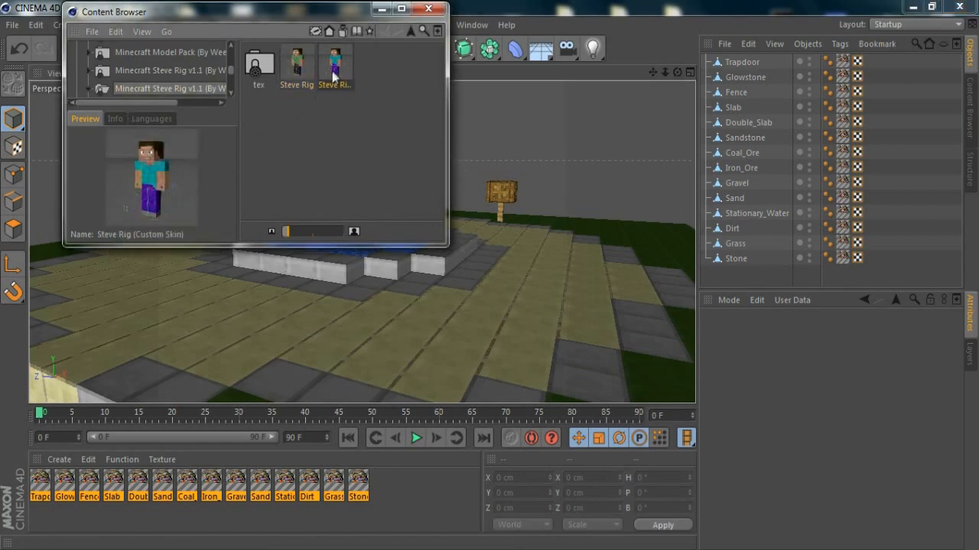
double_click(332, 57)
left_click(381, 9)
Move the Steve rig up onto the fountain's edge, to about X -1434, Y 1771, Z -522 cm
left_click_drag(367, 304, 368, 162)
left_click_drag(399, 208, 320, 257)
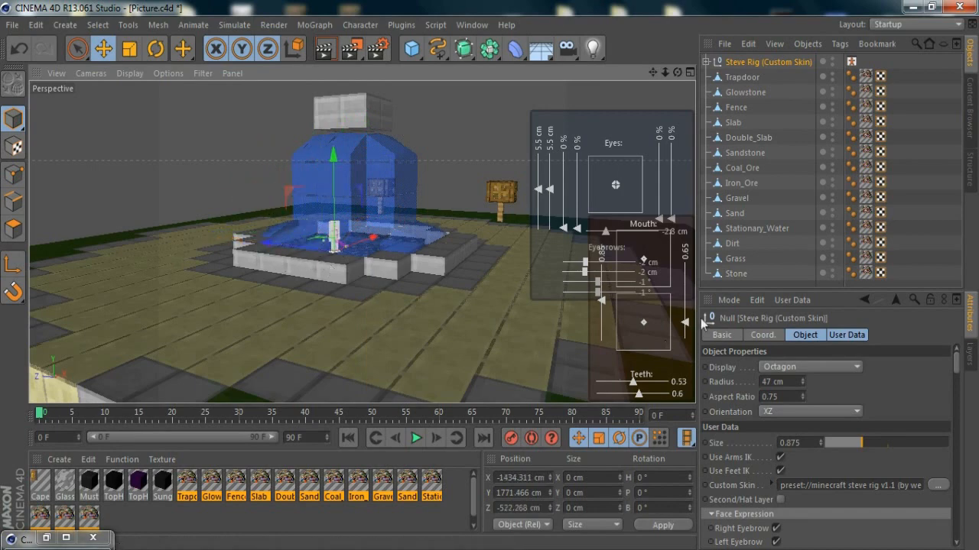
mouse_move(678, 74)
left_mouse_down()
mouse_move(719, 80)
mouse_move(692, 81)
left_mouse_up()
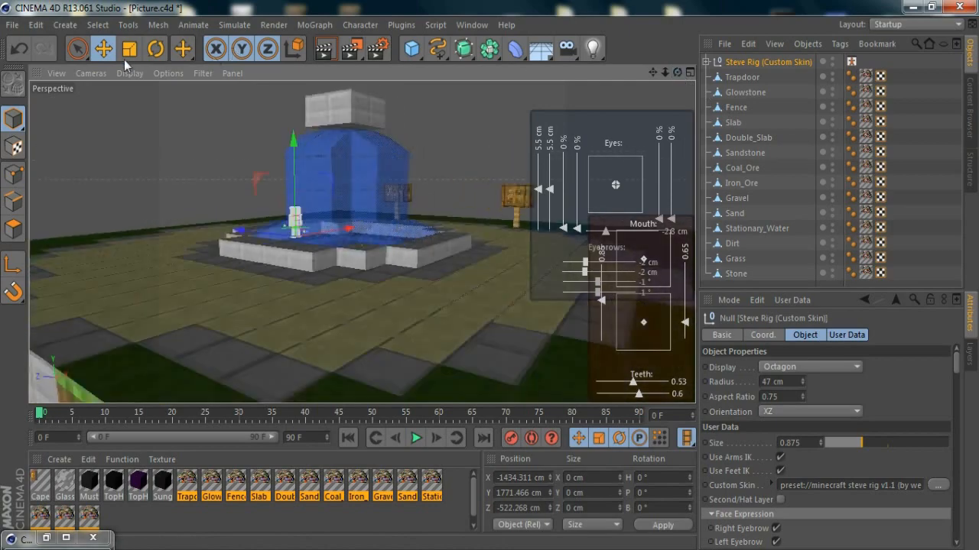
Try to enlarge the Steve rig vertically with the Scale tool
left_click(130, 48)
left_click_drag(292, 141, 291, 96)
key("ctrl+z")
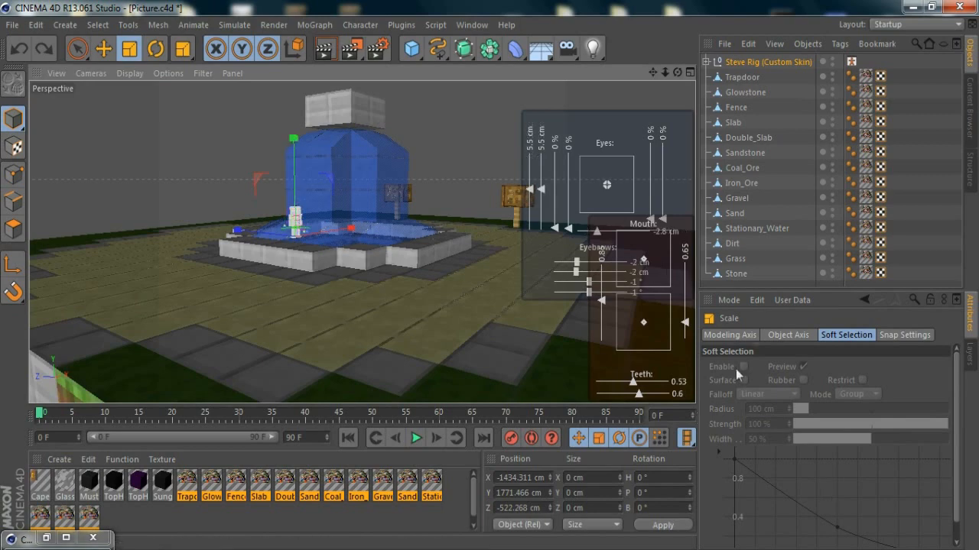
Set the Steve rig's Size to about 2.35 in its user data and deselect the rig
left_click(736, 63)
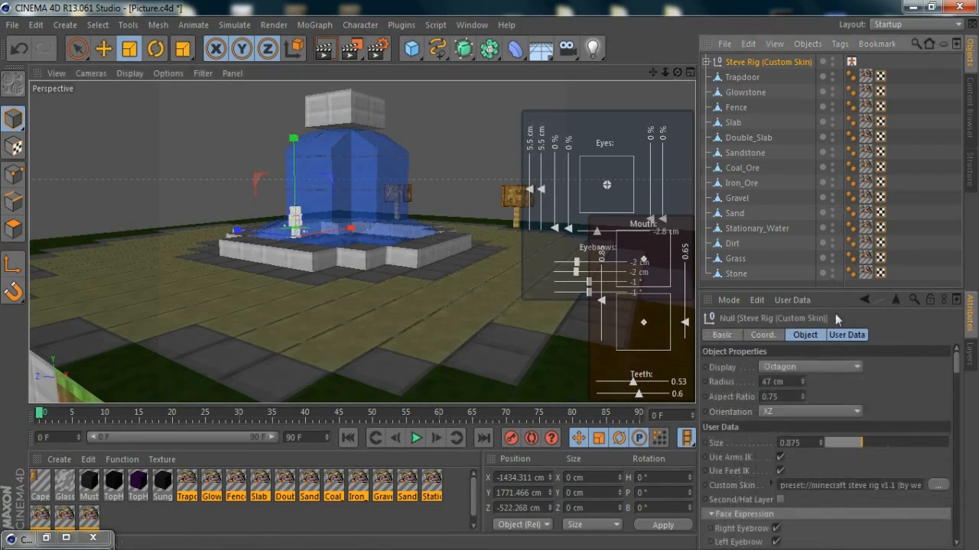
left_click_drag(861, 449, 924, 453)
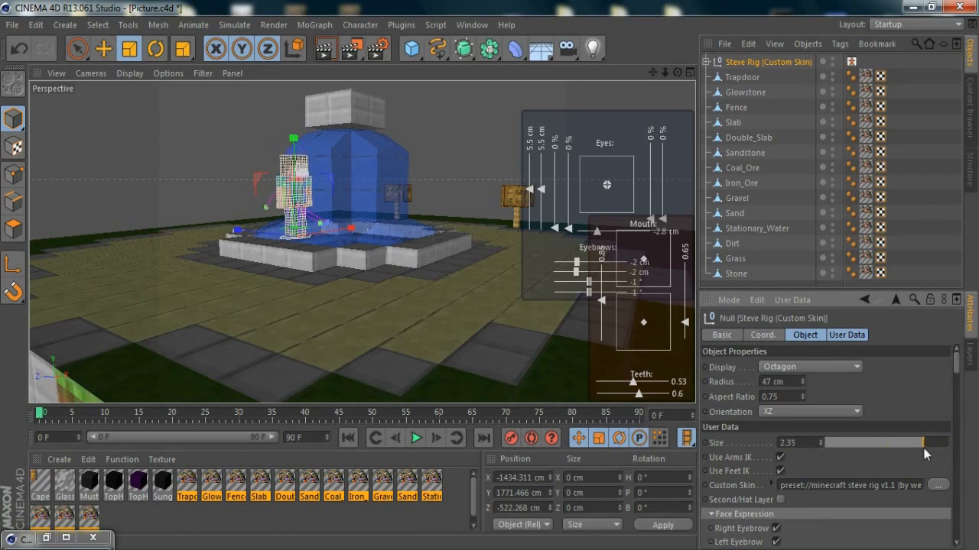
left_click_drag(677, 71, 650, 72)
left_click(180, 195)
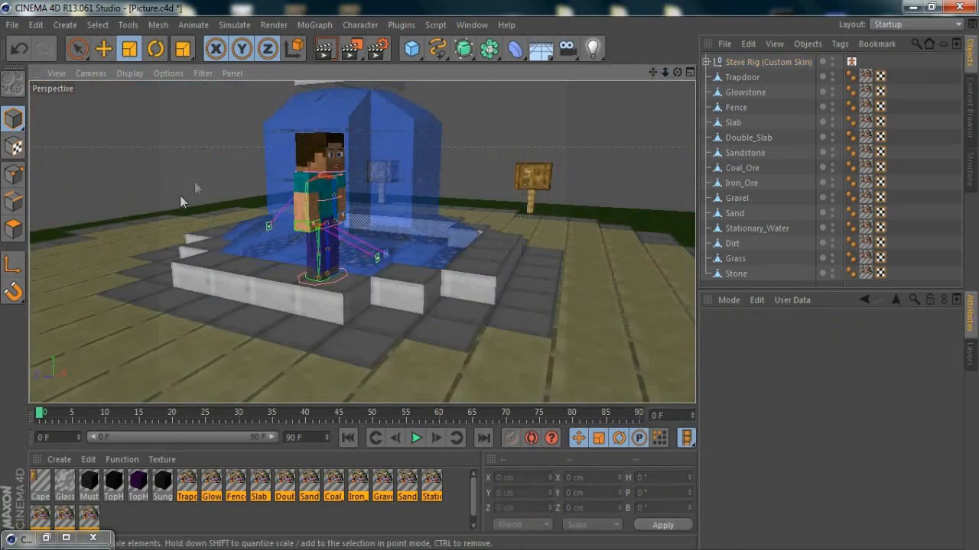
scroll(181, 197, "up", 3)
left_click_drag(676, 72, 652, 81)
Show only the Steve rig's User Data and toggle its Second/Hat Layer on and off again
left_click(778, 64)
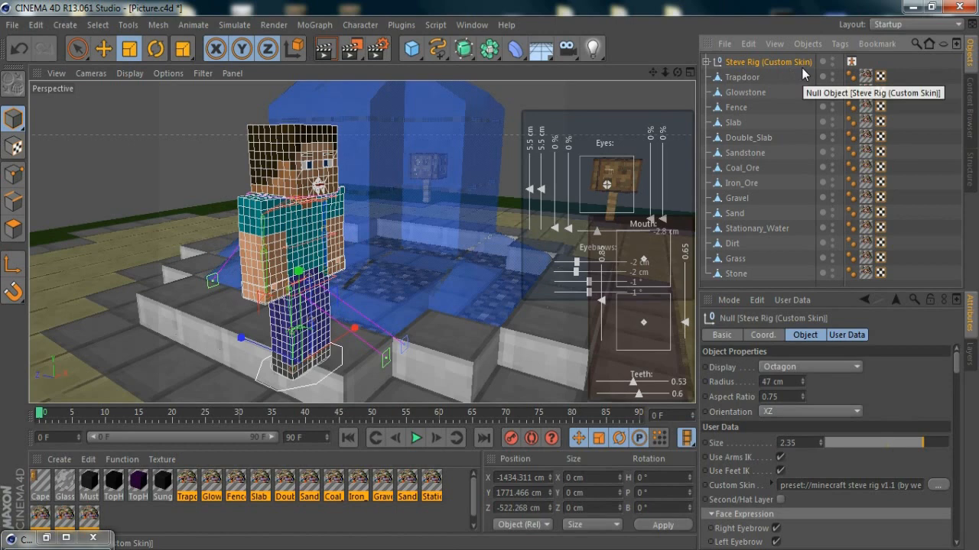
left_click(847, 335)
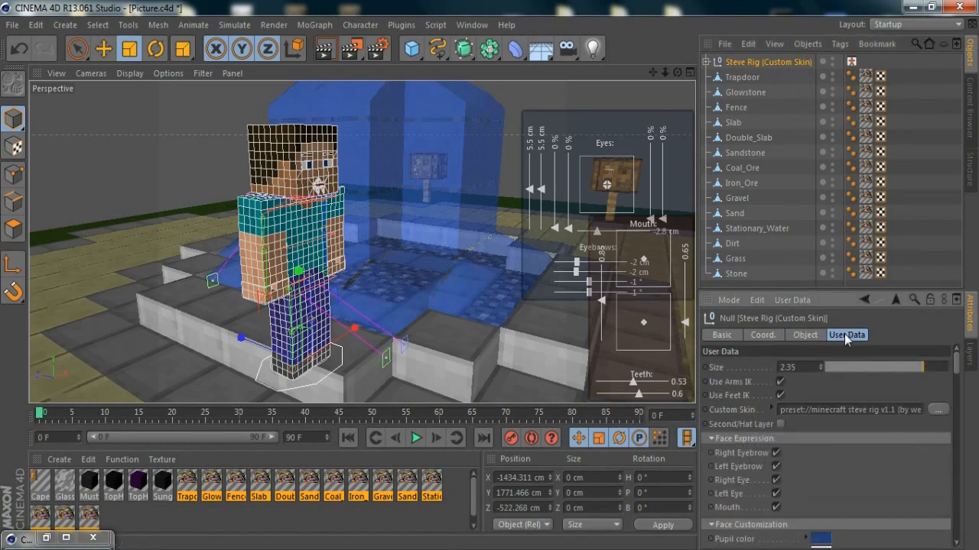
left_click(779, 425)
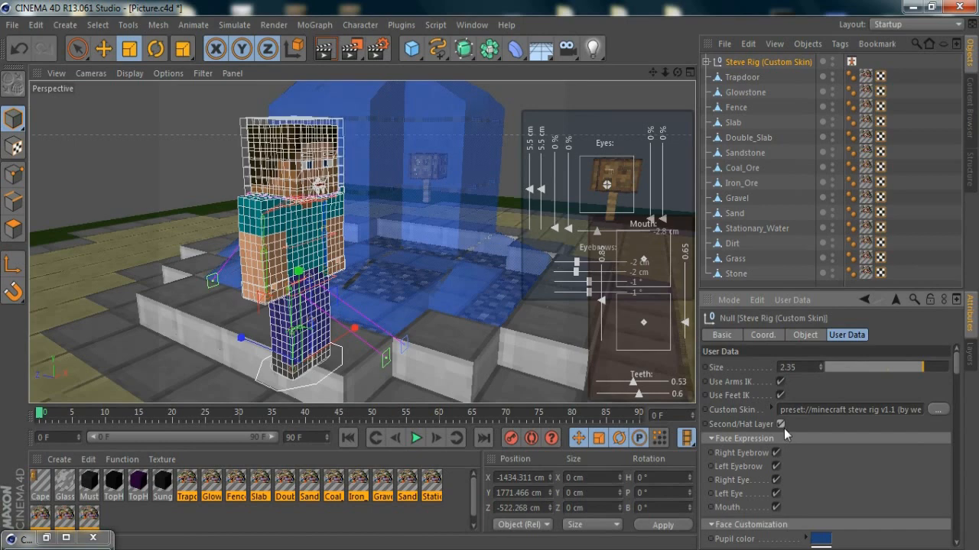
left_click(780, 424)
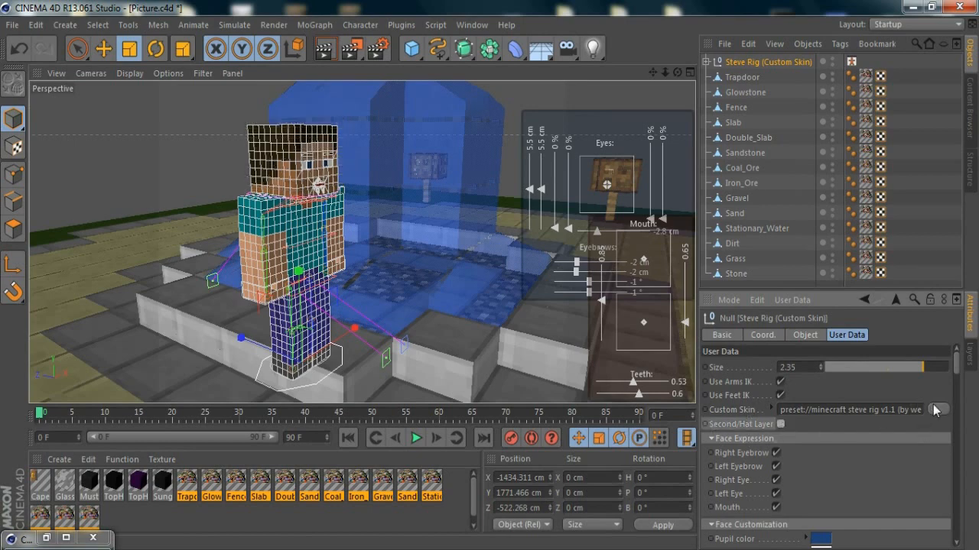
Browse for the rig's Custom Skin image in the Skins folder under youtube, Ender Freindly!, Ender Friendly Picture & Skin
left_click(937, 410)
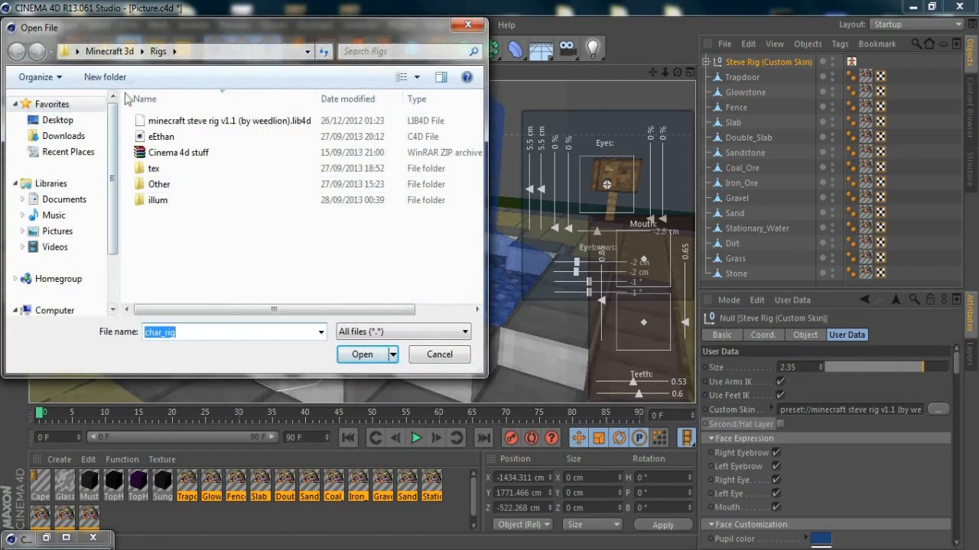
left_click(77, 51)
mouse_move(77, 51)
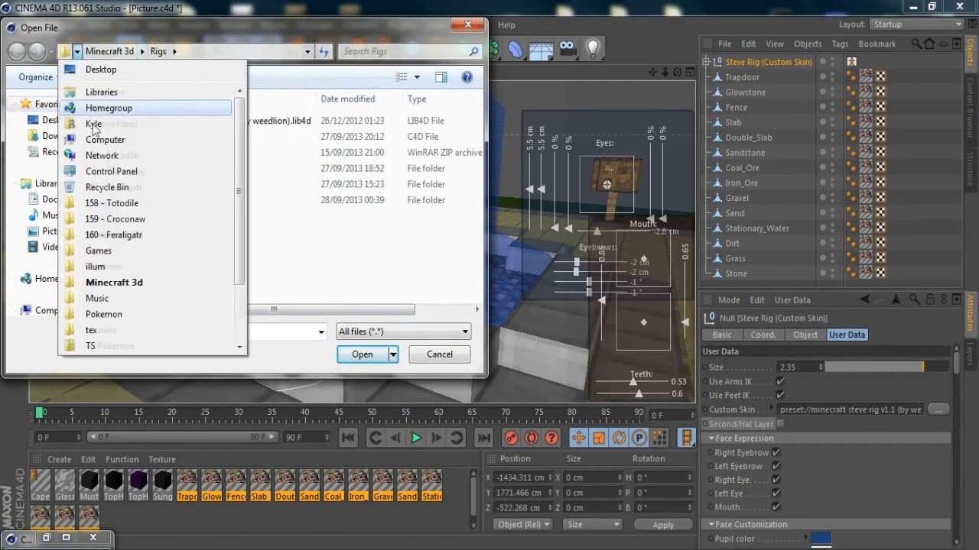
scroll(145, 214, "down", 2)
left_click(114, 298)
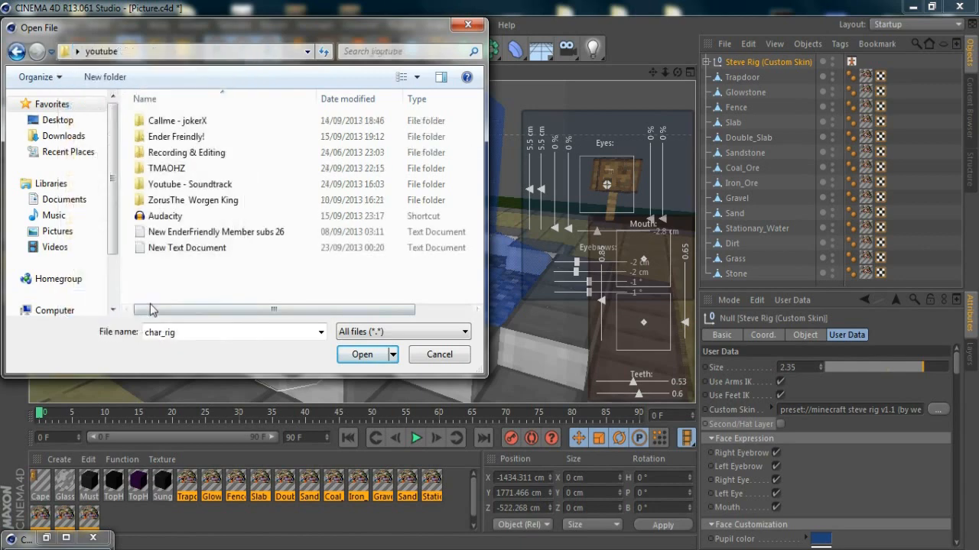
double_click(382, 136)
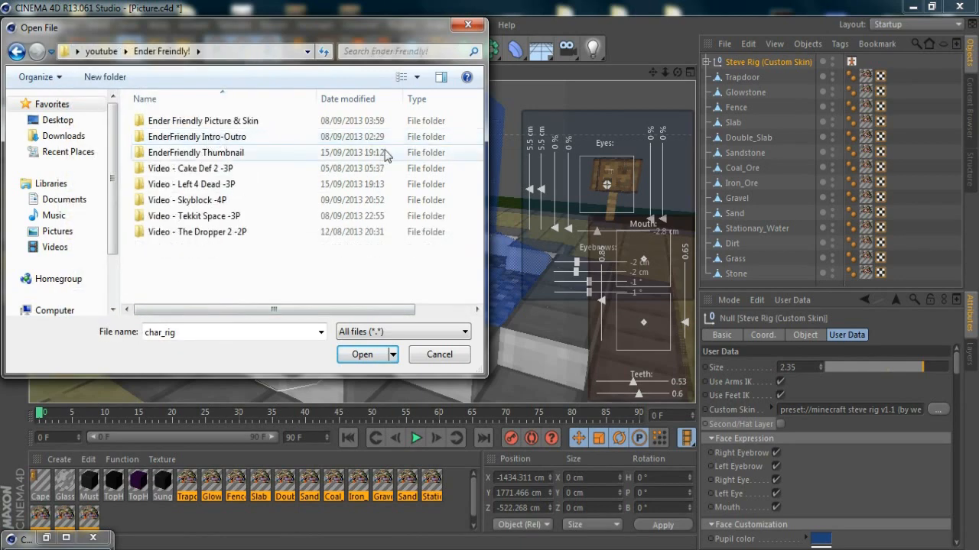
double_click(271, 122)
double_click(420, 124)
scroll(422, 153, "down", 1)
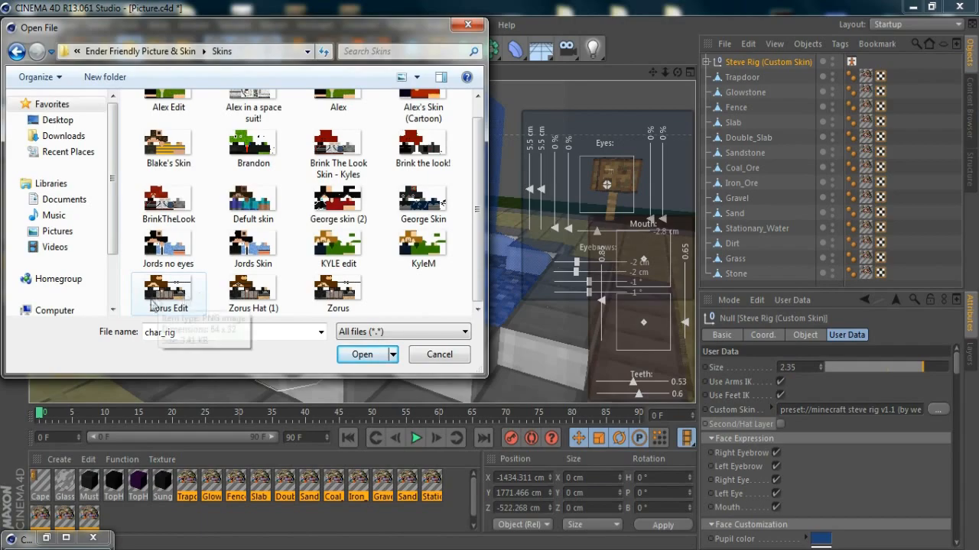
Preview the Zorus Edit skin image in Windows Photo Viewer and close the viewer
right_click(182, 300)
left_click(211, 182)
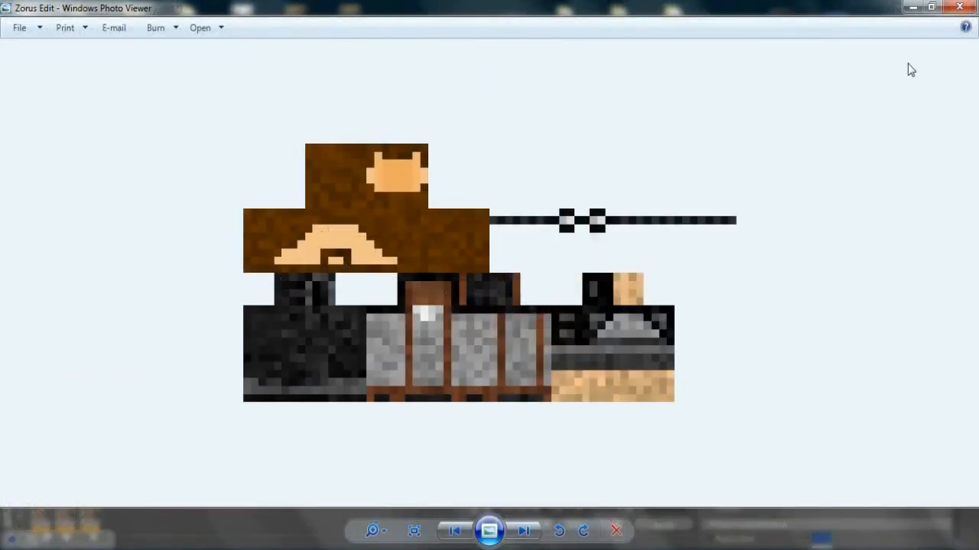
left_click(958, 7)
Load Zorus.png as the Steve rig's Custom Skin, creating a copy at the project location
key("Return")
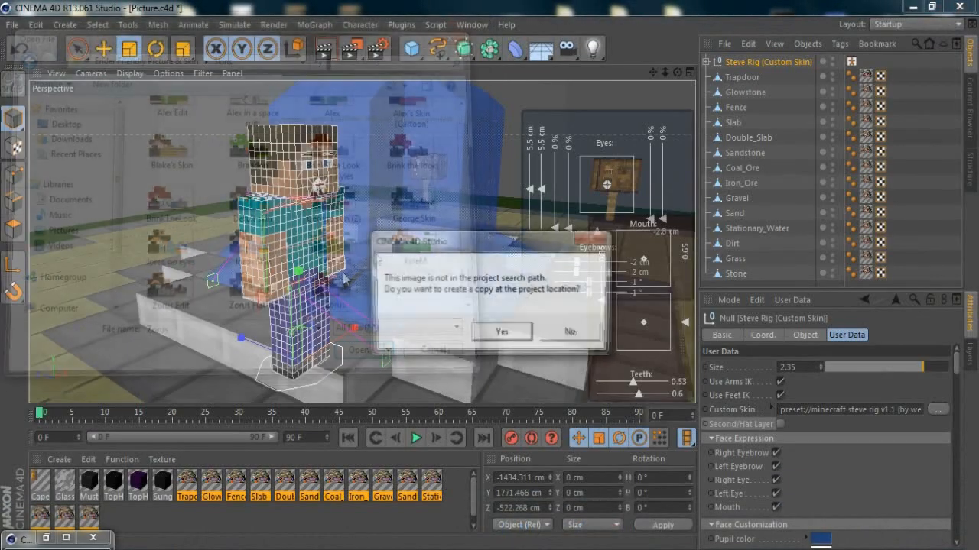
left_click(506, 335)
scroll(199, 186, "up", 4)
scroll(209, 179, "down", 2)
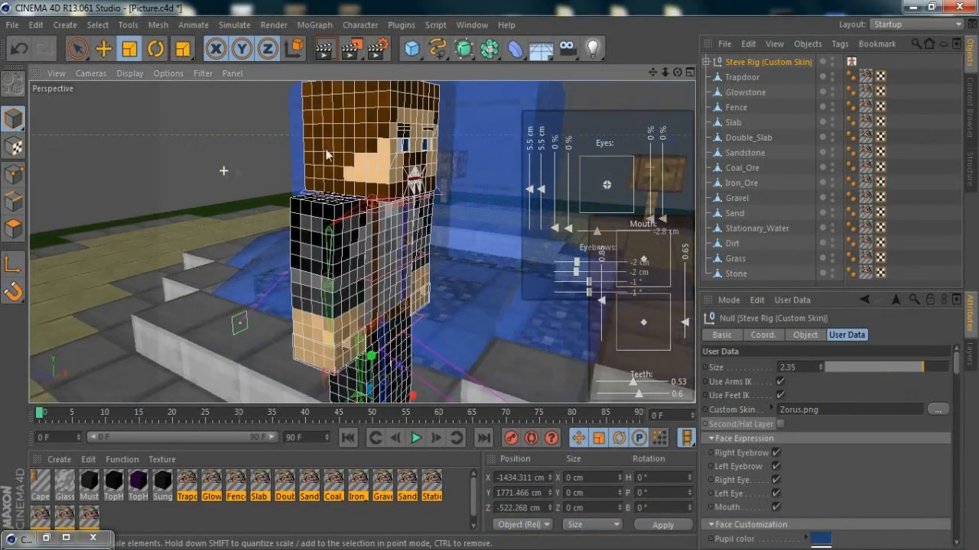
left_click_drag(655, 73, 81, 159)
scroll(81, 158, "up", 4)
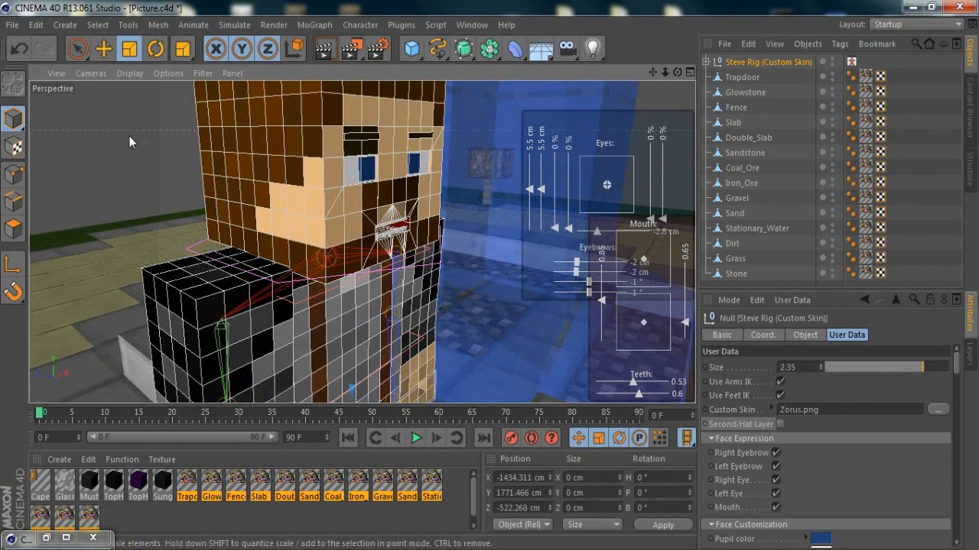
Replace the Steve rig's Custom Skin with the Kyle (Zorus) Edit image from the tex folder
left_click(129, 137)
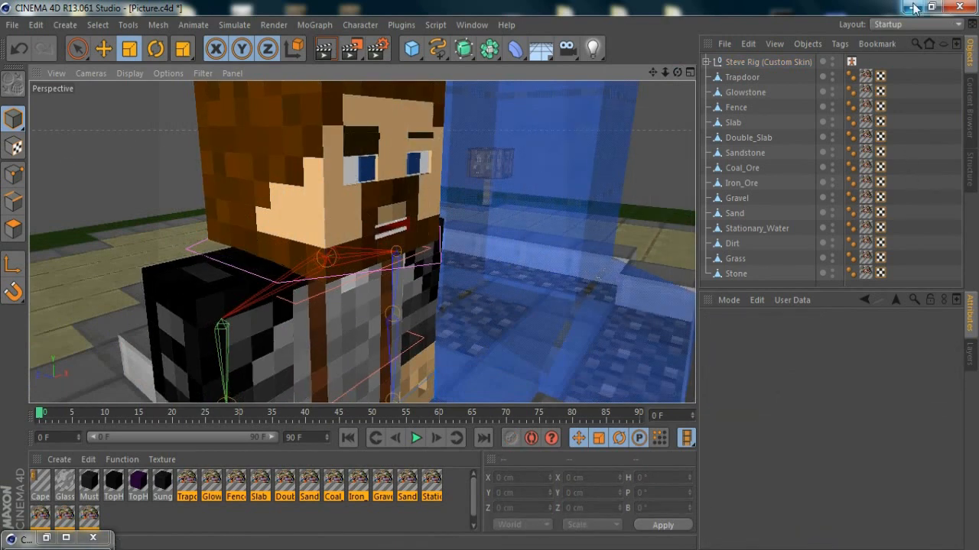
scroll(397, 192, "down", 2)
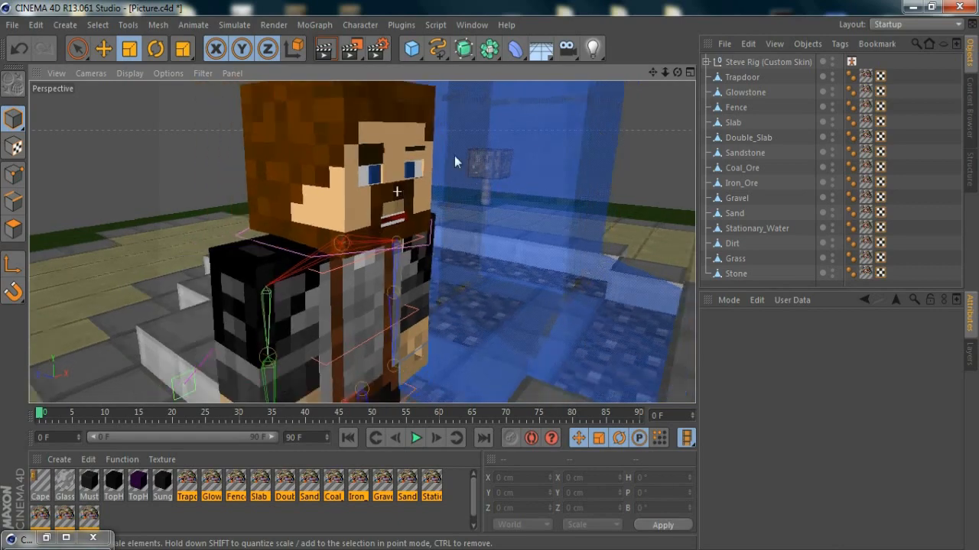
left_click_drag(652, 72, 303, 144)
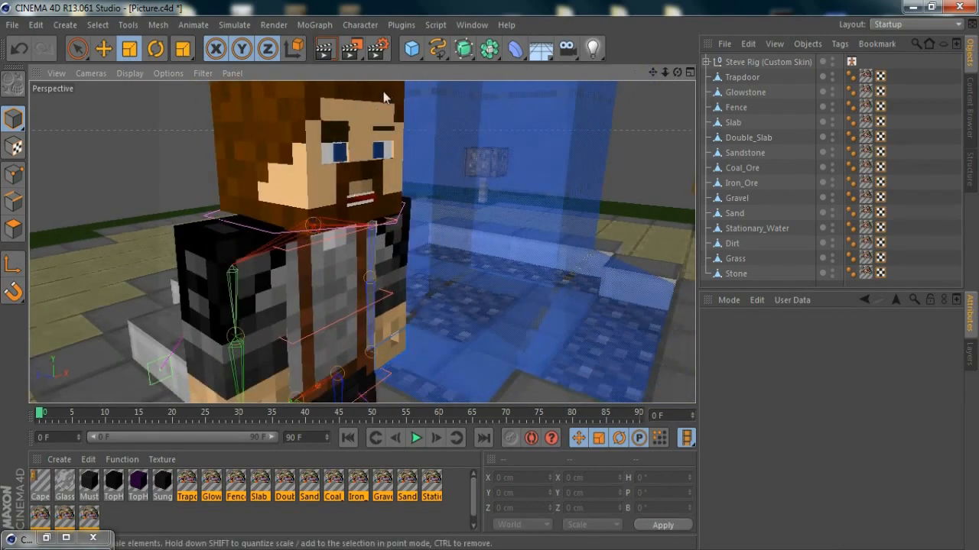
scroll(357, 131, "down", 1)
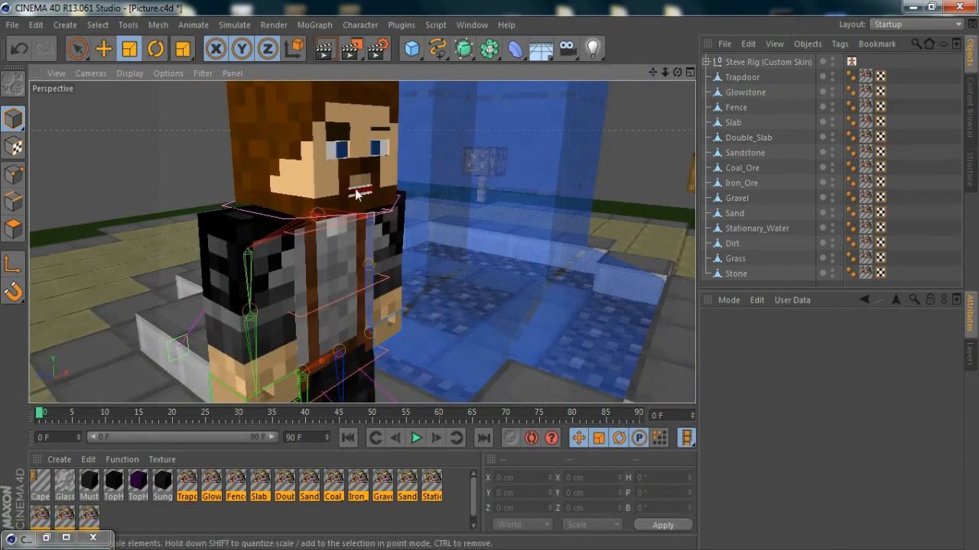
left_click(759, 62)
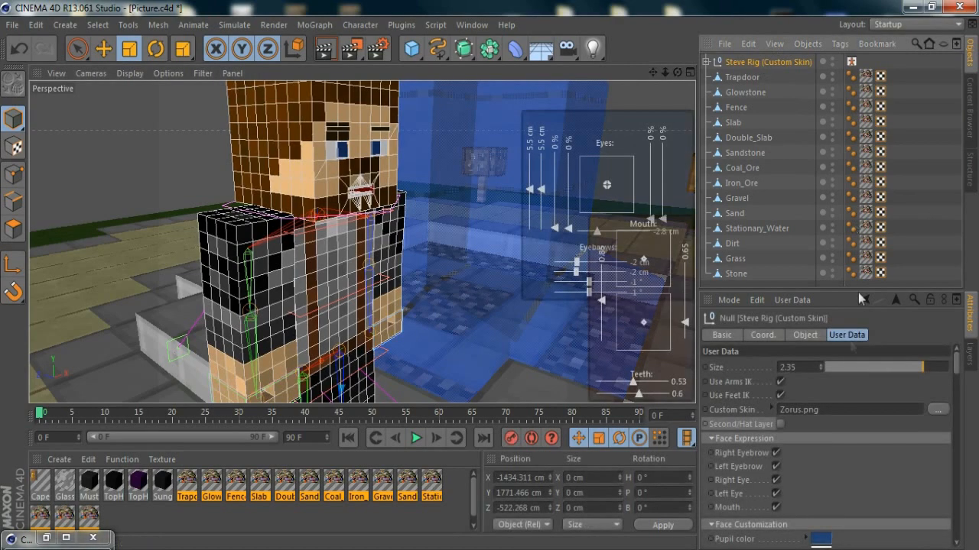
left_click(939, 410)
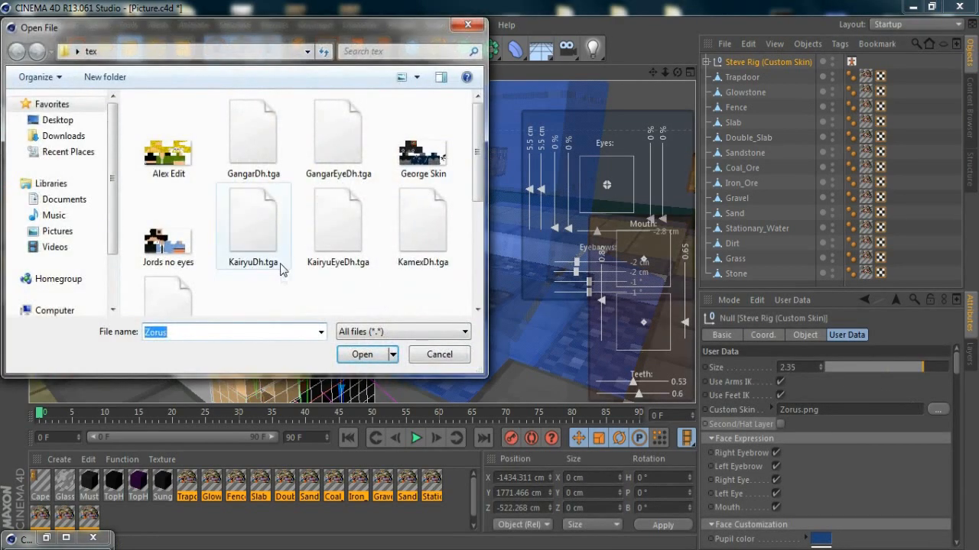
left_click_drag(485, 172, 476, 279)
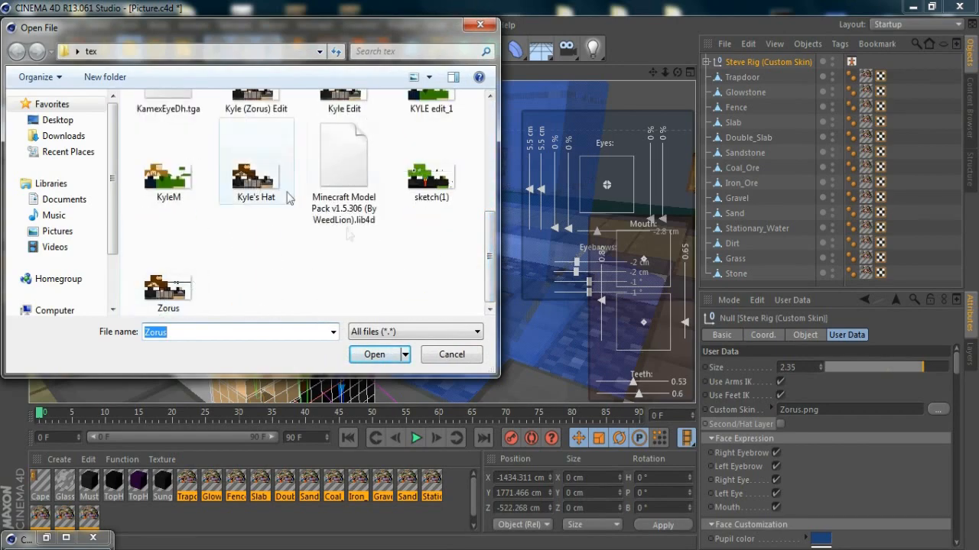
left_click(344, 101)
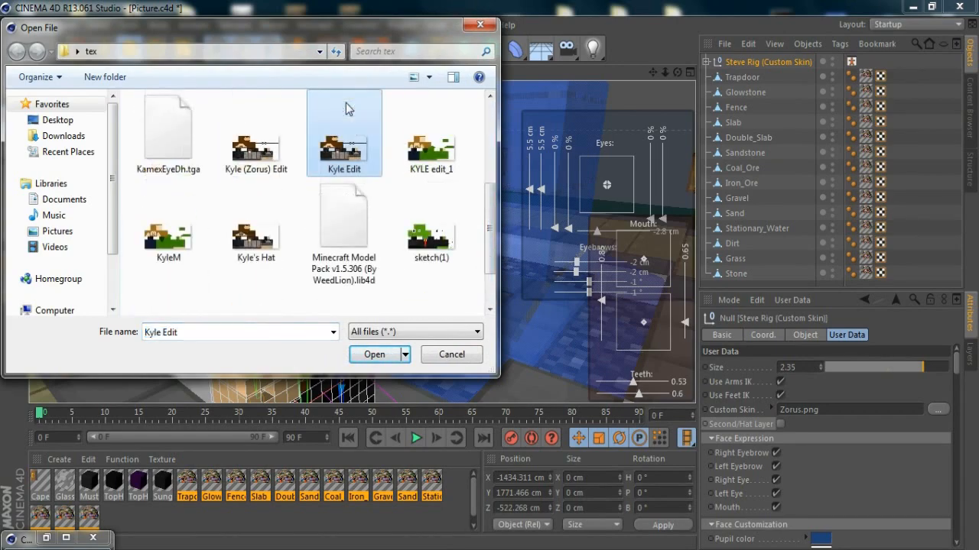
double_click(249, 156)
left_click(184, 200)
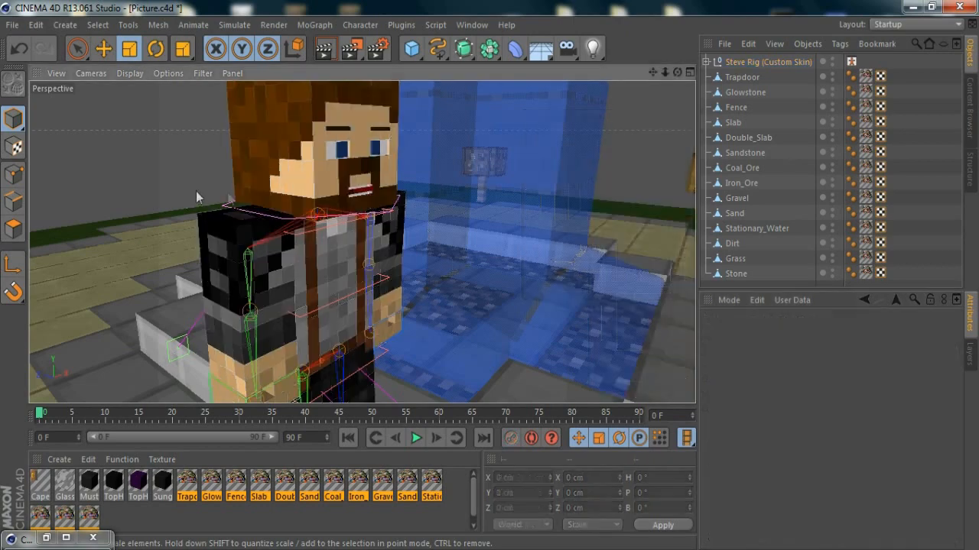
Enable the Steve rig's Second/Hat Layer and render the perspective view to preview the hat
mouse_move(665, 74)
left_mouse_down()
mouse_move(642, 74)
mouse_move(652, 74)
left_mouse_up()
left_click(786, 62)
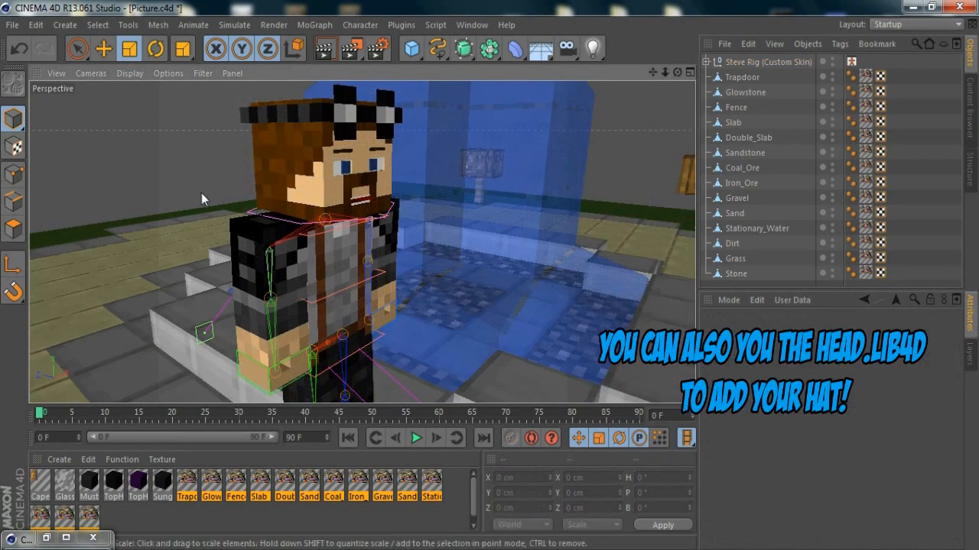
key("ctrl+r")
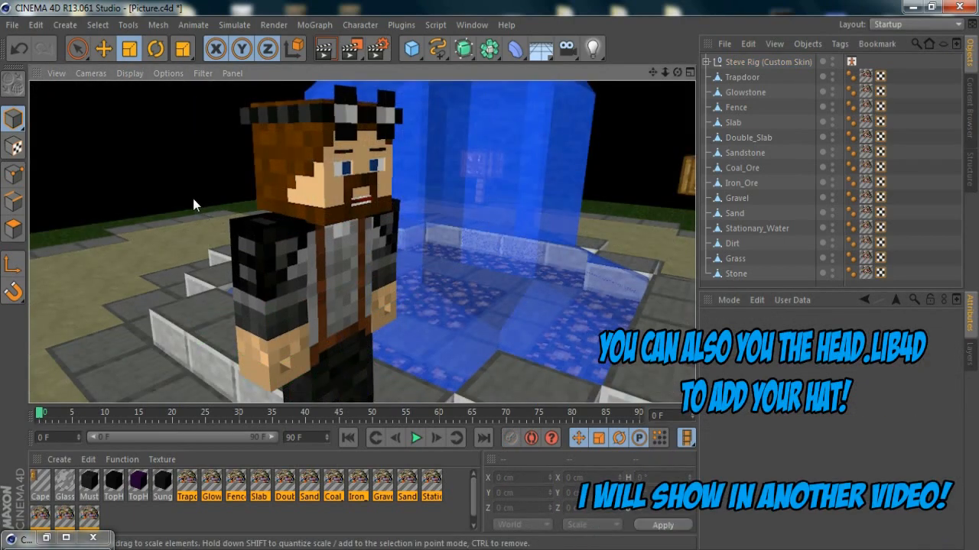
left_click(166, 181)
Move the Steve rig down to ground level beside the fountain's slab edge, checking its placement from several sides
left_click_drag(679, 72, 361, 237)
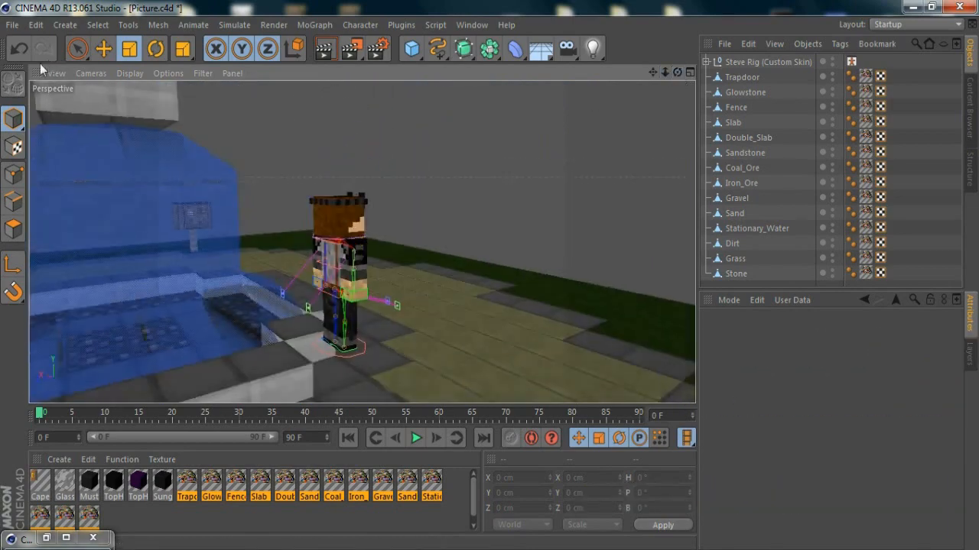
left_click(76, 51)
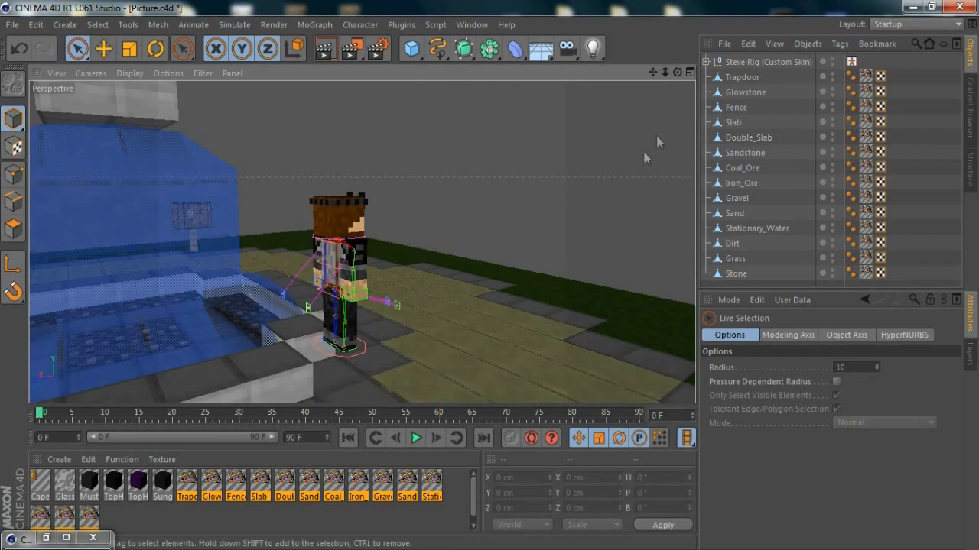
left_click(734, 63)
left_click_drag(362, 241, 363, 243)
left_click_drag(677, 72, 623, 64)
left_click_drag(334, 275, 334, 341)
left_click_drag(677, 72, 653, 11)
left_click(447, 330)
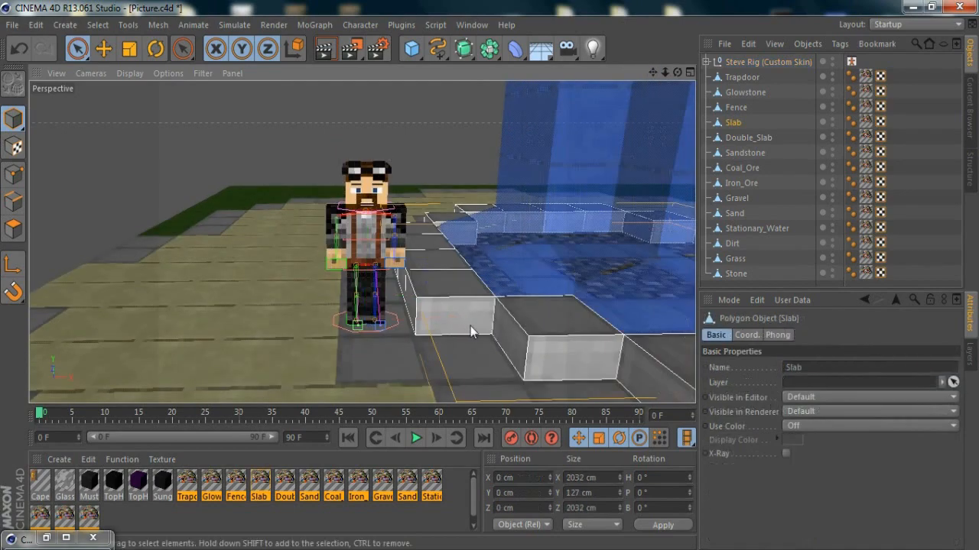
left_click(370, 280)
left_click_drag(428, 323, 453, 327)
left_click_drag(380, 284, 381, 279)
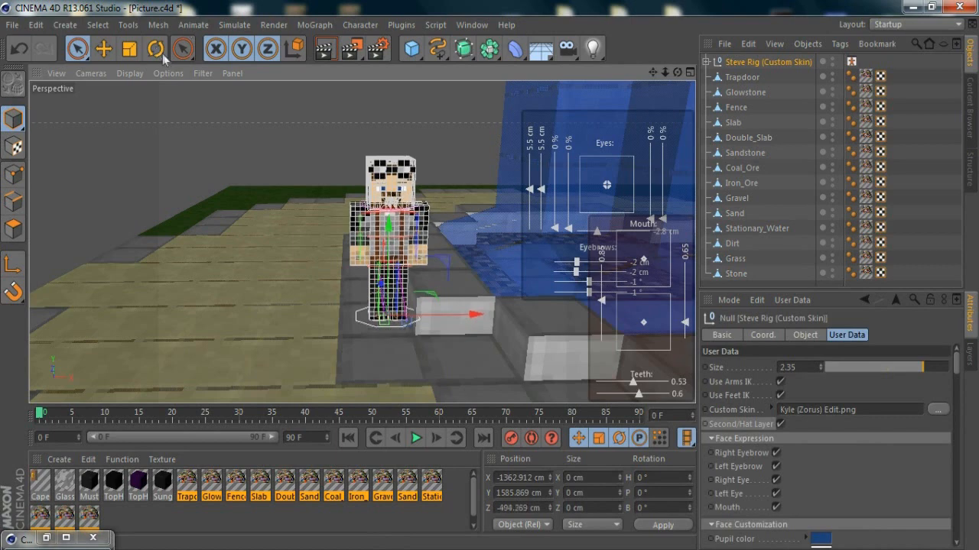
Rotate the Steve rig to a heading of about -90° and shift it toward the fountain's slab edge
left_click(155, 48)
left_click_drag(436, 339, 344, 345)
key("space")
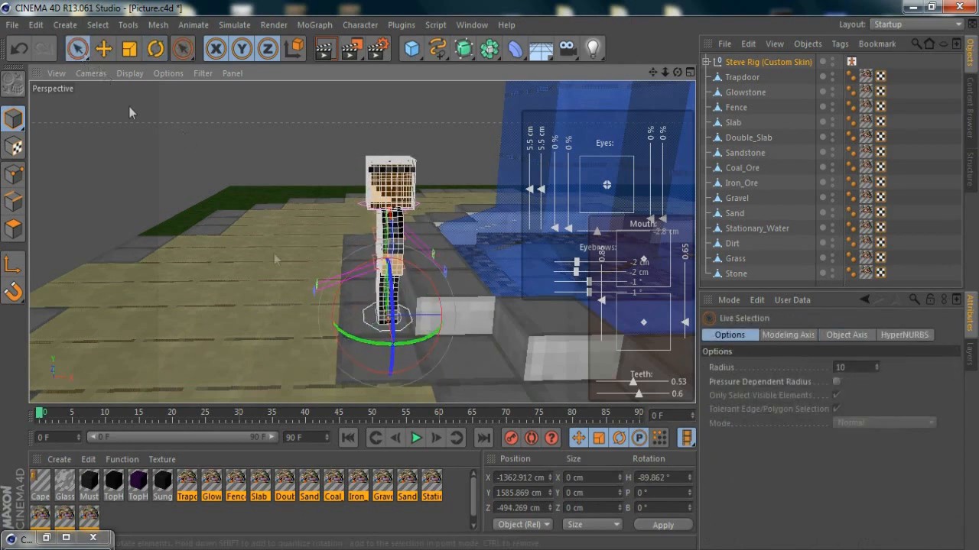
left_click_drag(450, 319, 489, 324)
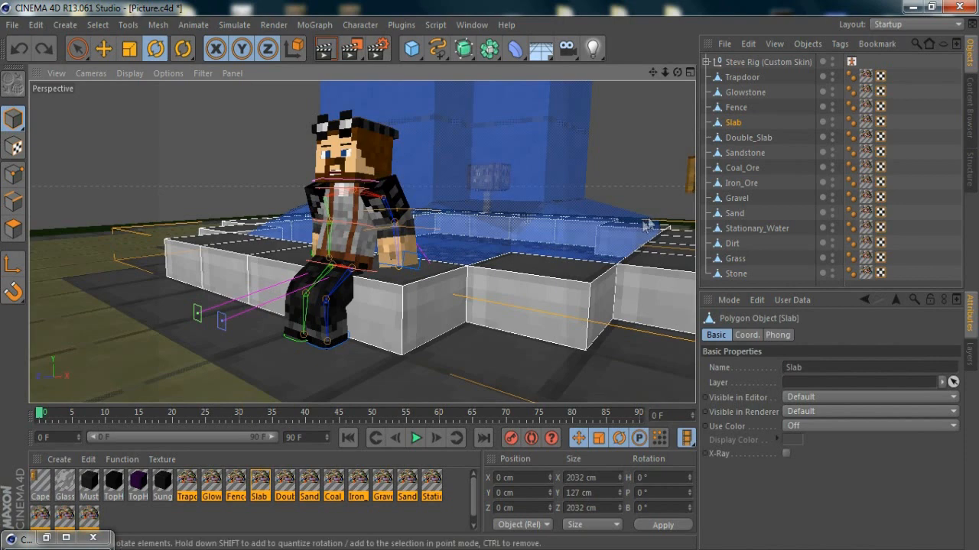
Show the Steve rig's face controls and move the Eyes/Eyebrows and Mouth/Teeth sliders to opposite upper corners of the viewport
left_click(662, 203)
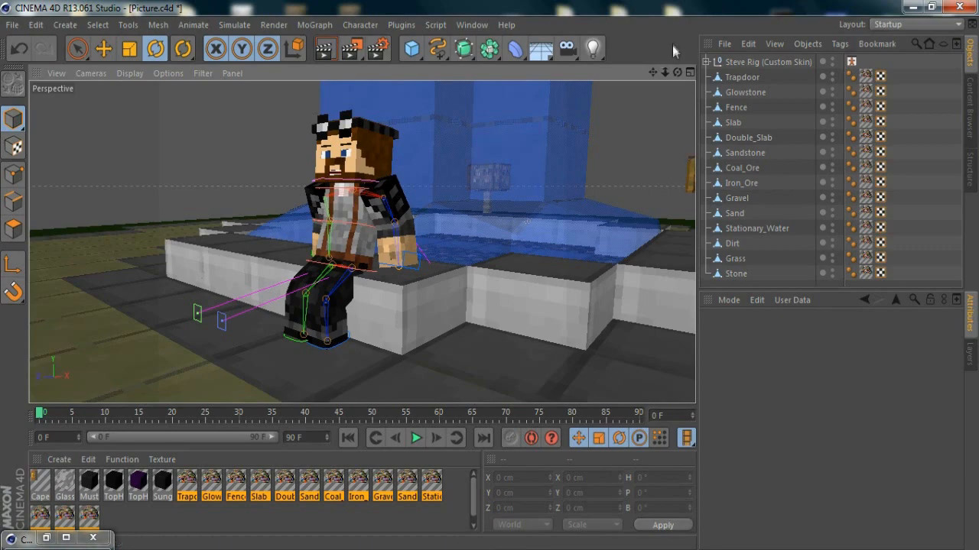
left_click_drag(678, 73, 648, 71)
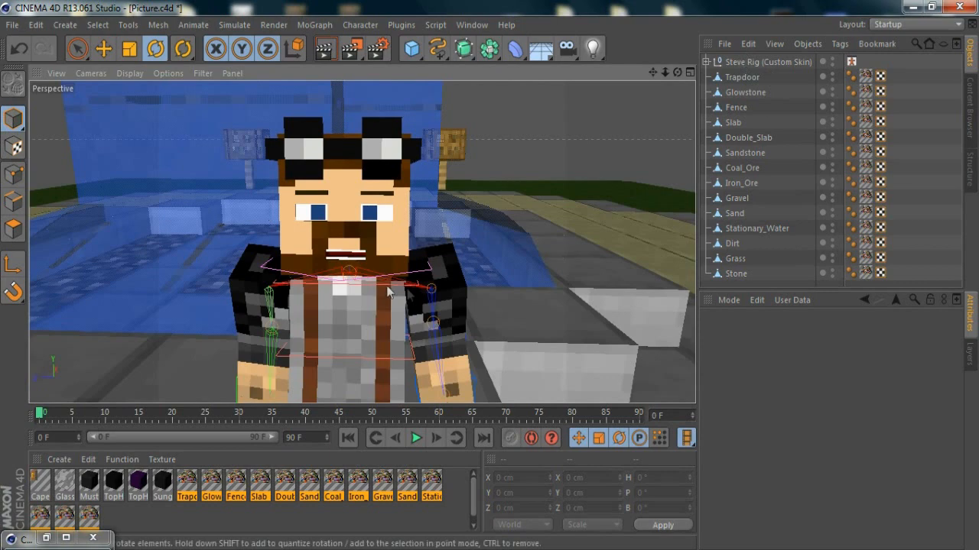
left_click(403, 251)
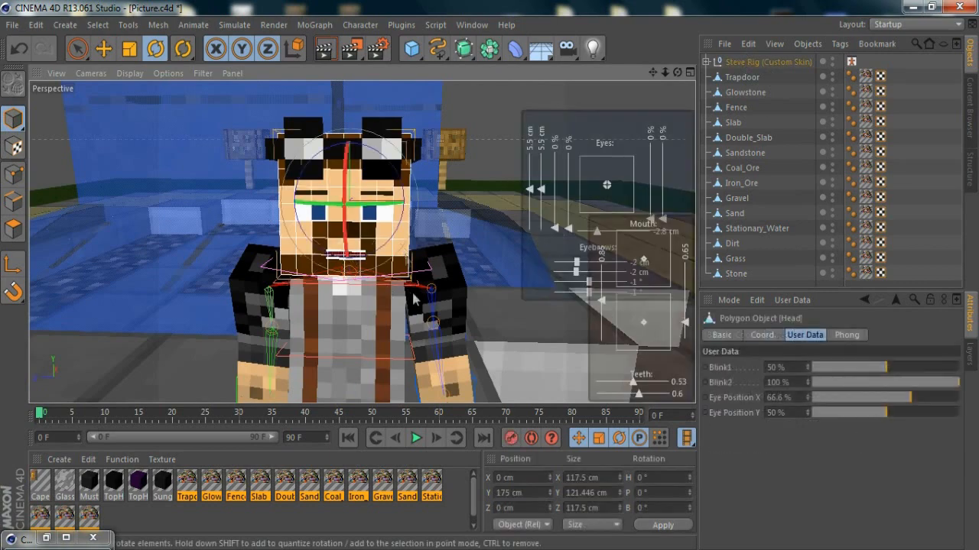
left_click(77, 48)
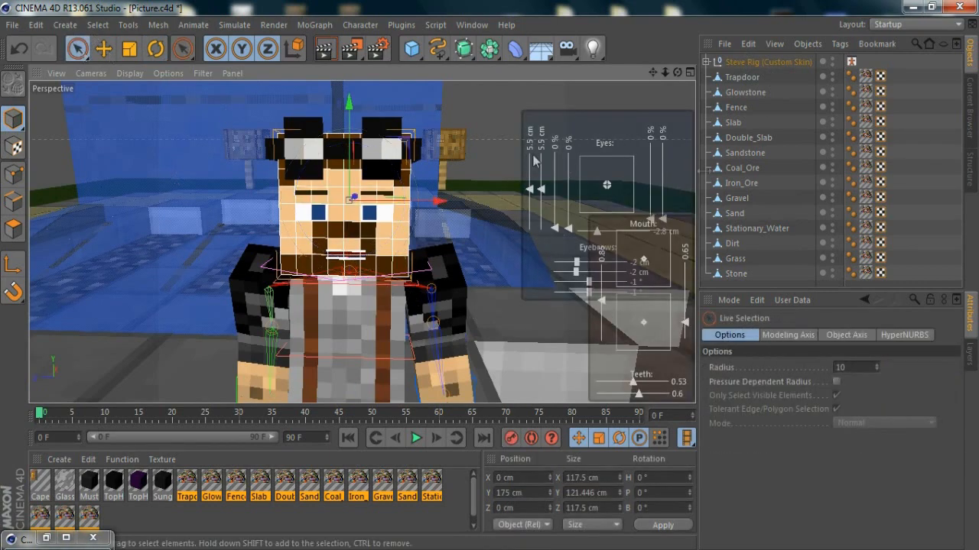
left_click(745, 64)
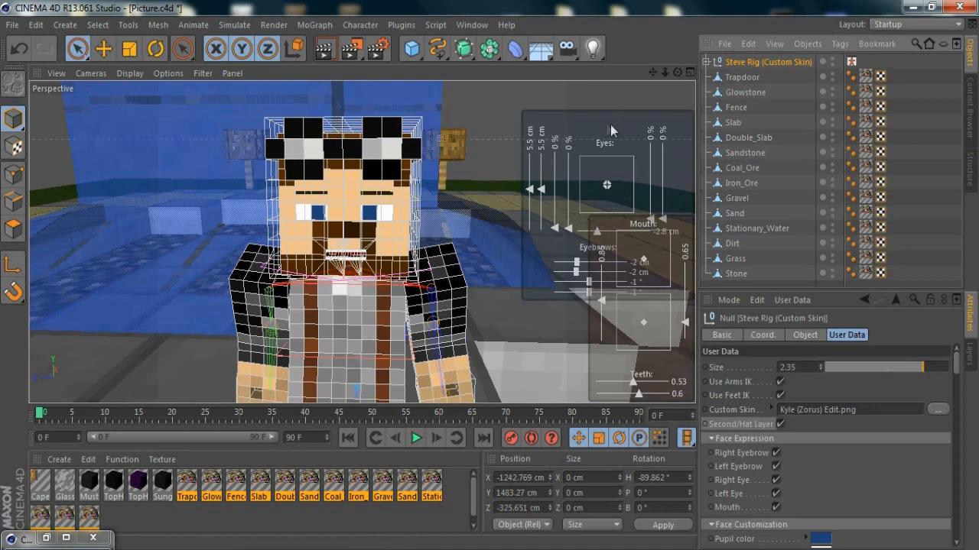
left_click_drag(607, 118, 64, 84)
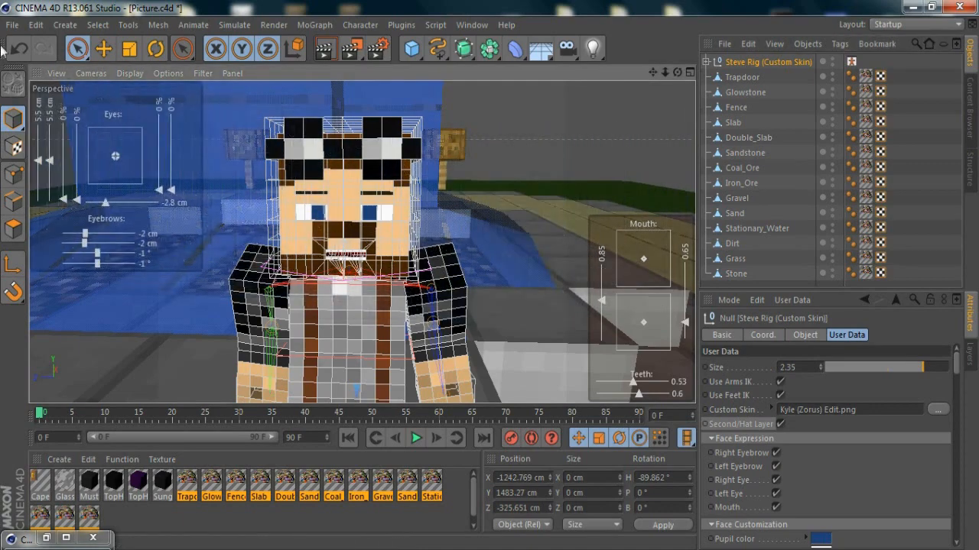
left_click_drag(617, 228, 614, 91, "ctrl")
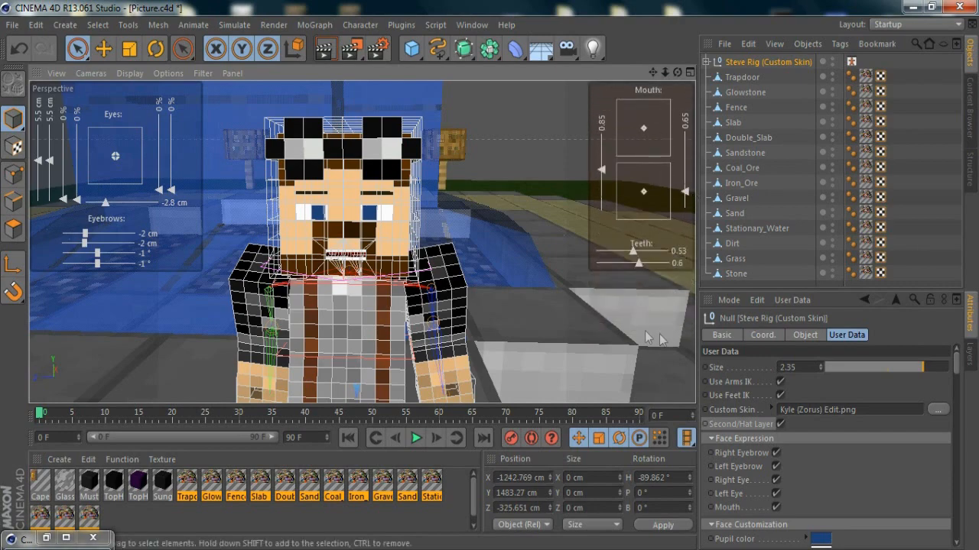
Reshape the rig's mouth with sliders at 0.59 and Mouth Open 0.55, the first Teeth slider at 0.52, and shifted mouth-shape handles
left_click_drag(665, 72, 605, 184)
left_click_drag(633, 253, 631, 251)
left_click_drag(641, 186, 641, 186)
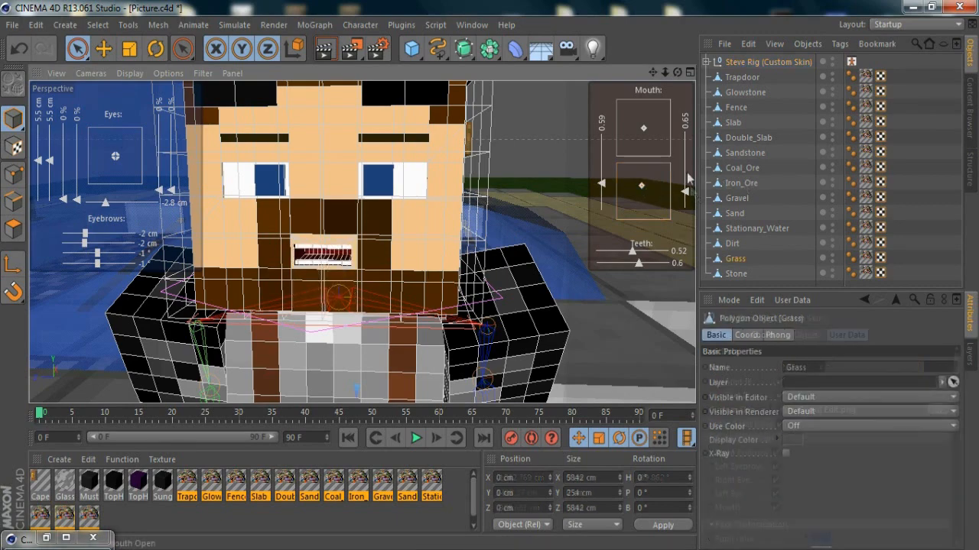
left_click(688, 191)
left_click(396, 221)
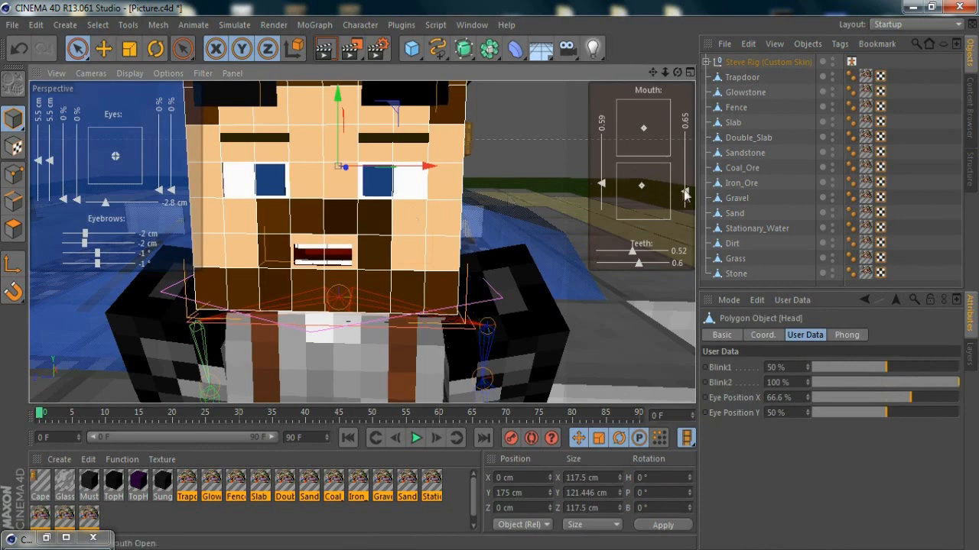
left_click_drag(685, 198, 685, 196)
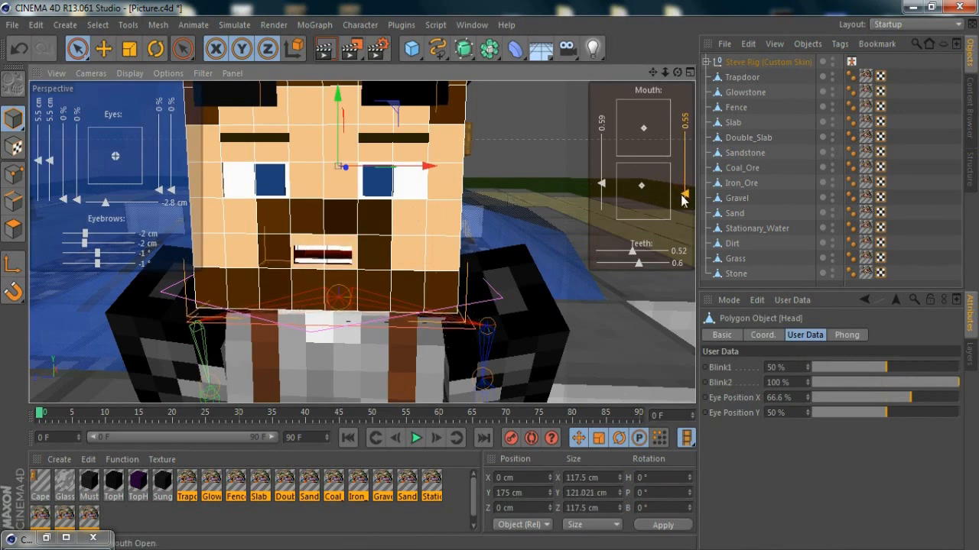
left_click_drag(640, 127, 666, 119)
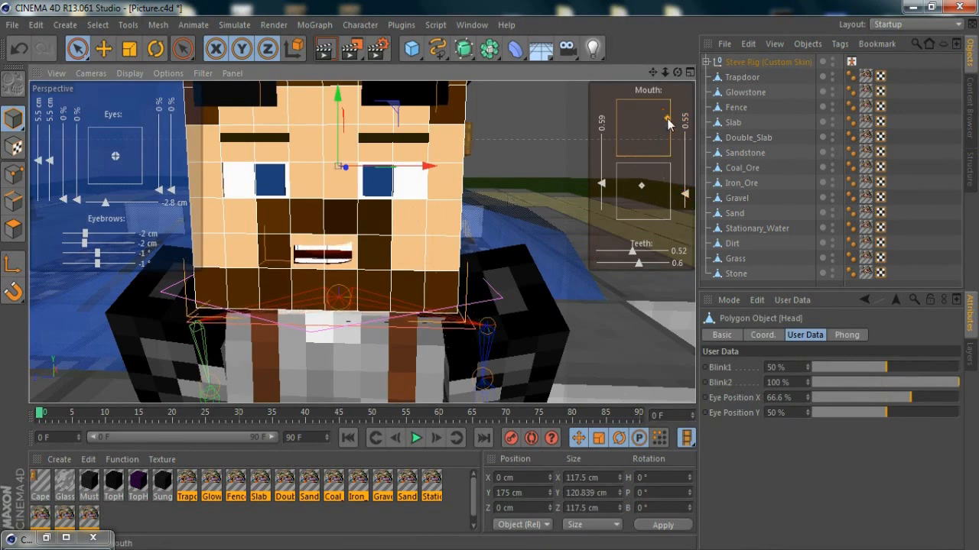
Try the Unibrow option in the Steve rig's User Data and turn it off again
left_click(758, 64)
left_click_drag(955, 364, 955, 391)
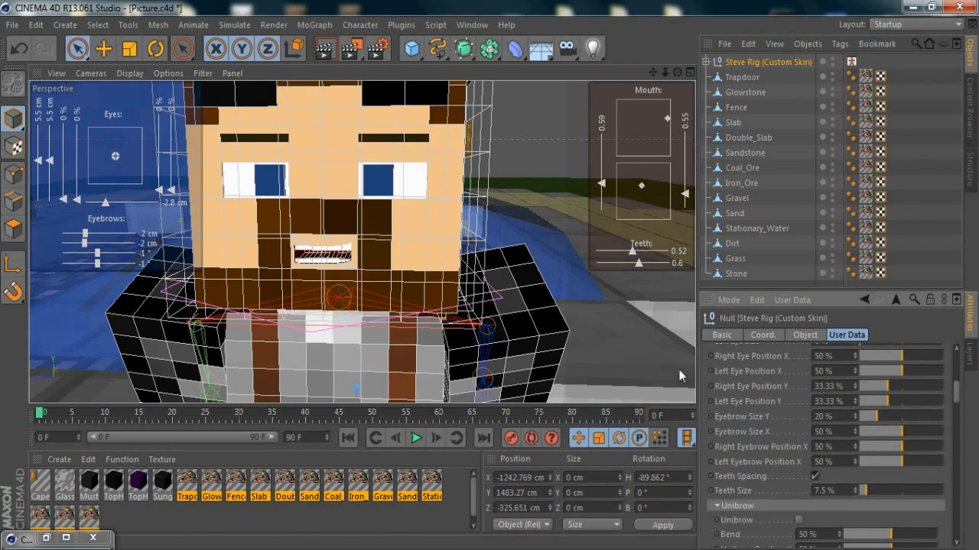
left_click_drag(956, 392, 956, 406)
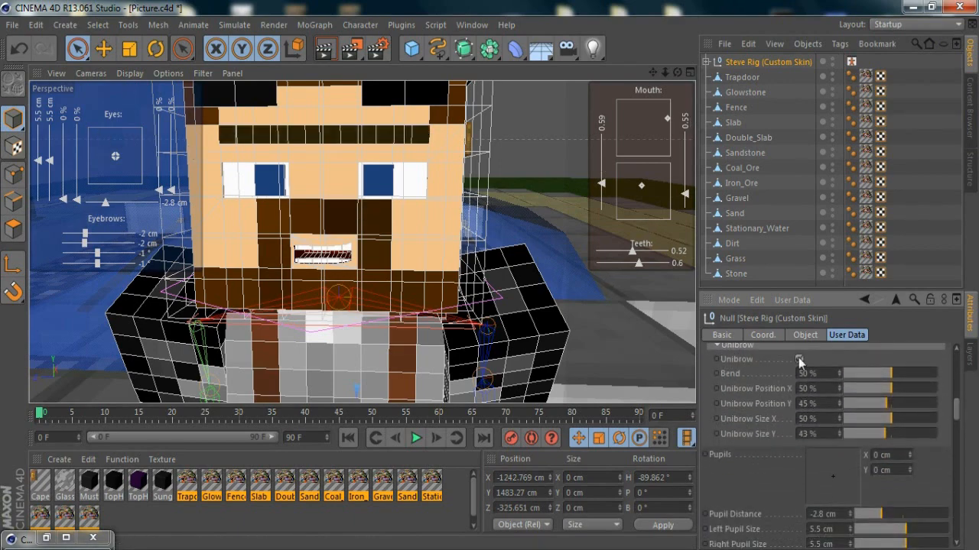
left_click_drag(959, 412, 958, 319)
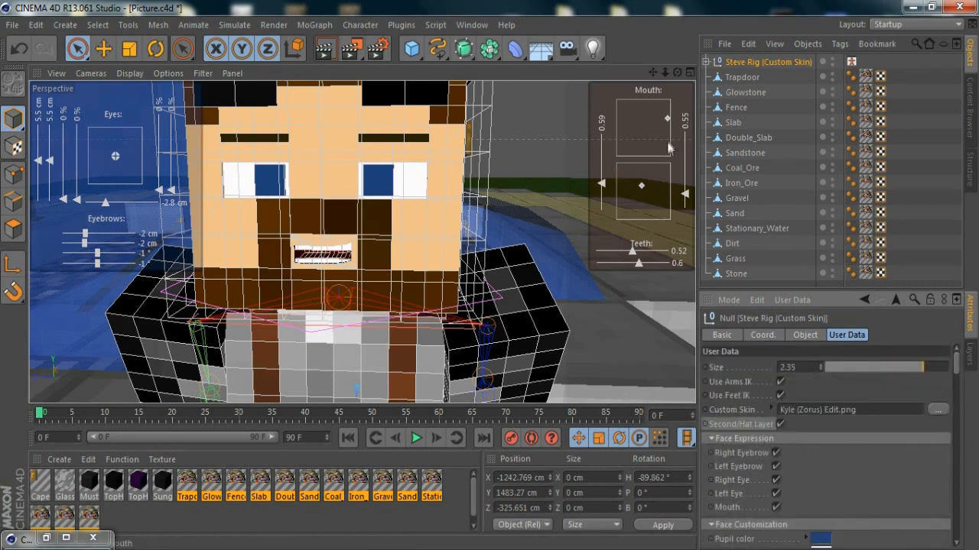
Set the rig's Mouth Open slider to 0.36 and the second Teeth slider to 0.57, and adjust an eyebrow slider
left_click_drag(684, 195, 687, 203)
mouse_move(633, 251)
left_mouse_down()
mouse_move(643, 267)
mouse_move(632, 258)
left_mouse_up()
left_click(97, 517)
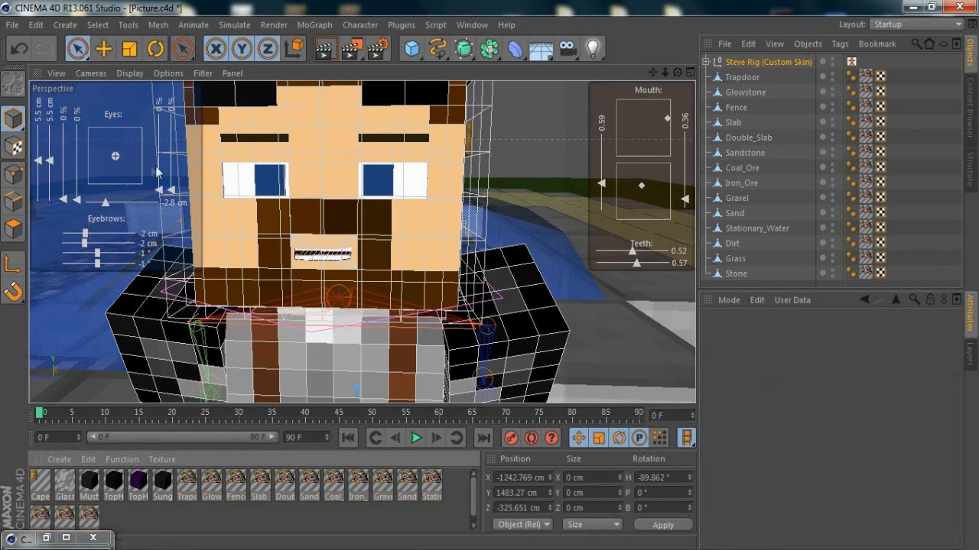
mouse_move(85, 244)
left_mouse_down()
mouse_move(106, 252)
mouse_move(72, 238)
left_mouse_up()
Frame the seated Steve rig in front of the fountain, add a Camera object from that view and look through it
left_click_drag(665, 73, 612, 73)
left_click_drag(677, 73, 653, 39)
left_click_drag(676, 73, 630, 72)
left_click(566, 47)
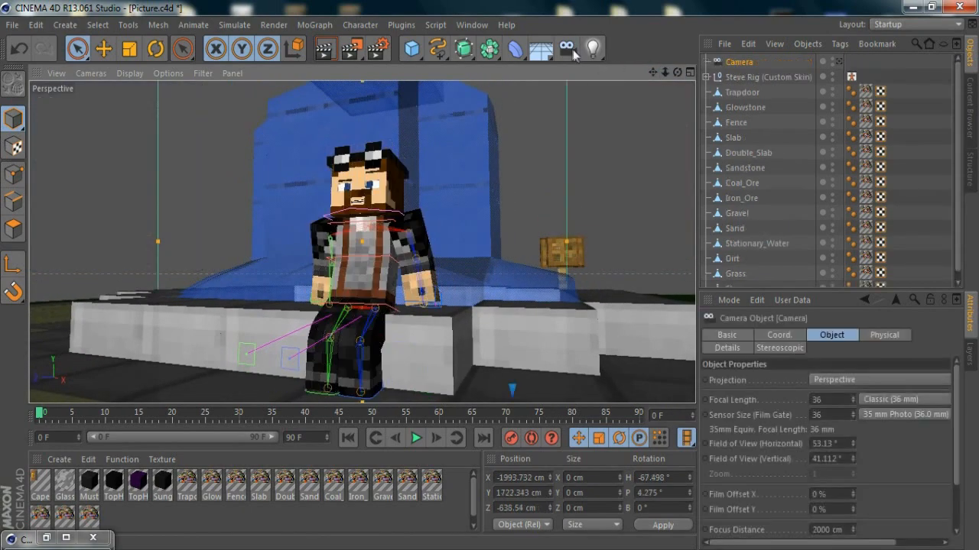
left_click_drag(674, 72, 643, 73)
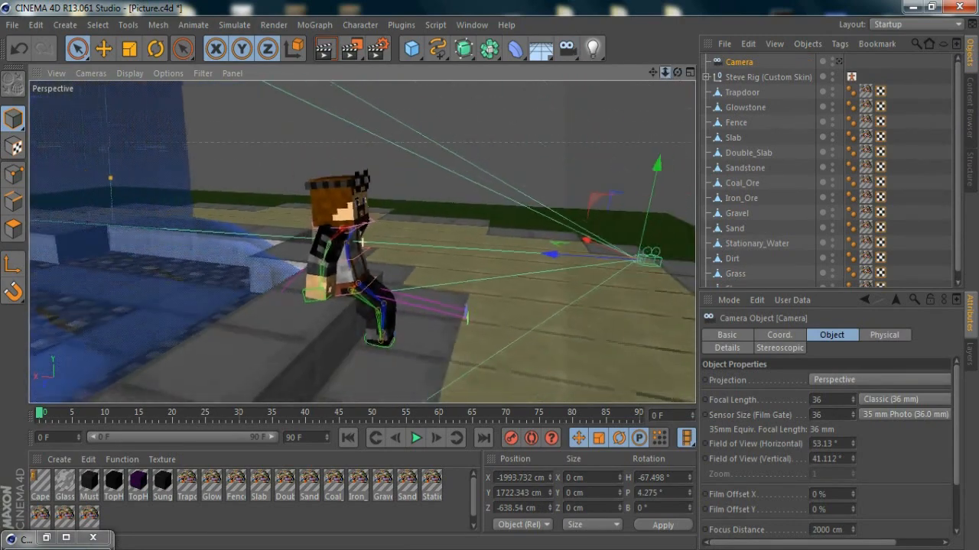
left_click(838, 62)
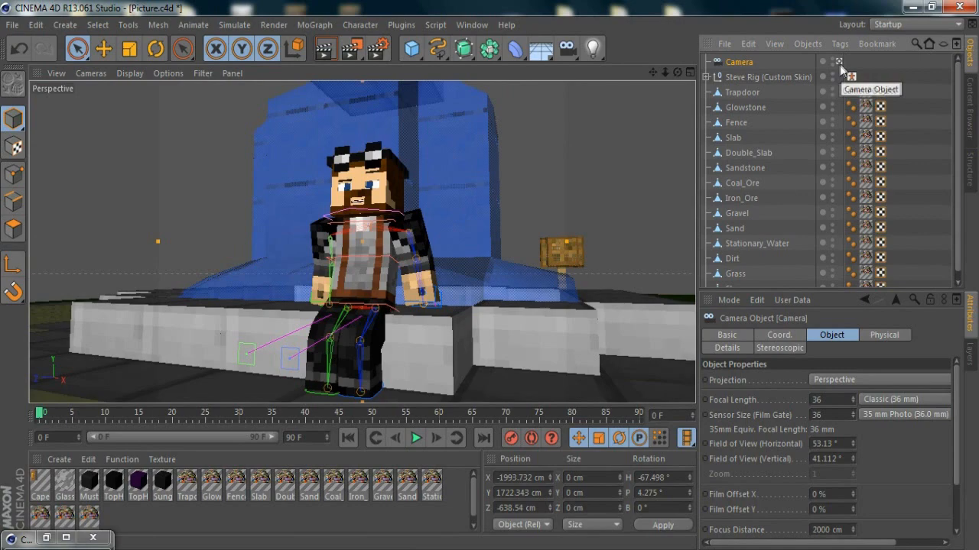
Render a test preview of the seated rig through the camera, and clear the selection
left_click(838, 62)
left_click_drag(674, 71, 670, 69)
left_click(839, 62)
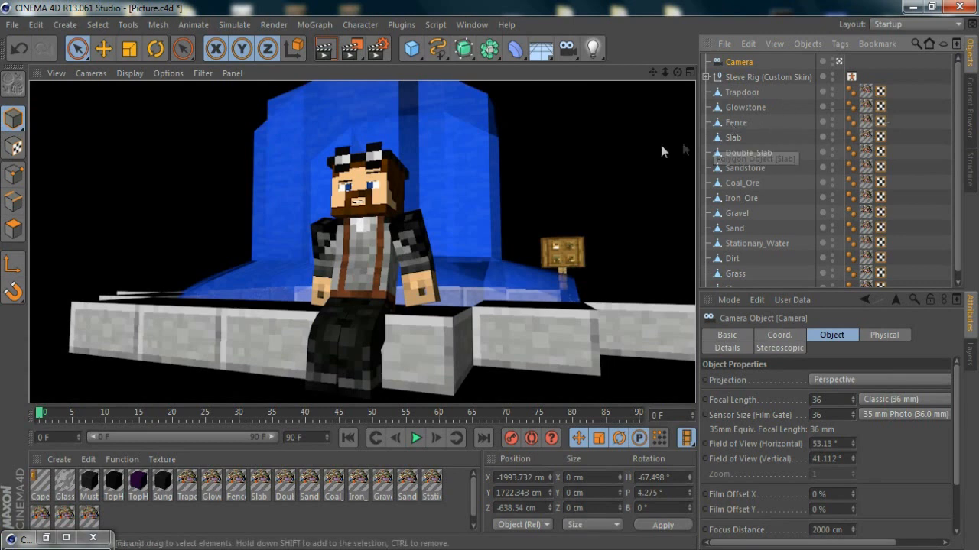
left_click(607, 177)
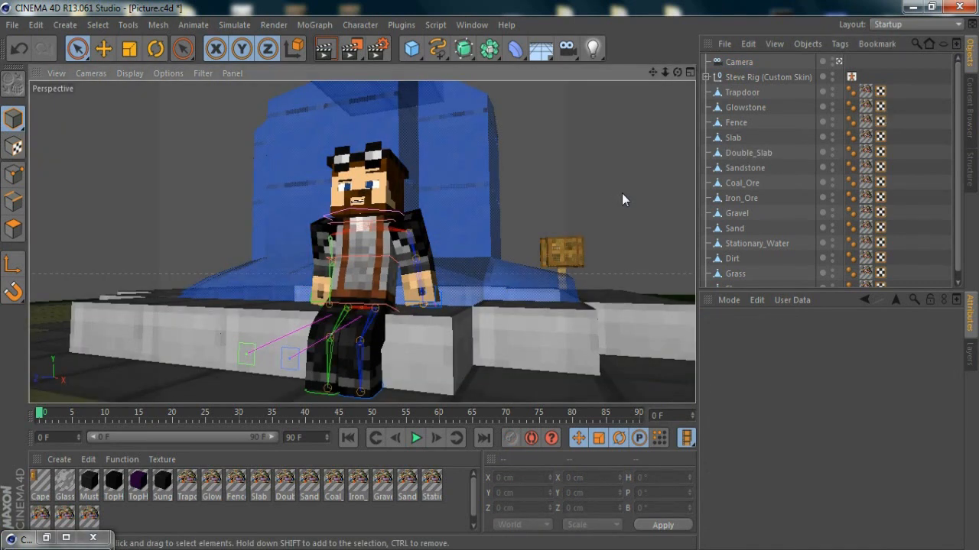
Load the saved Render Setting preset, make it the active render setting, and reframe the camera's view of the seated rig
left_click(377, 48)
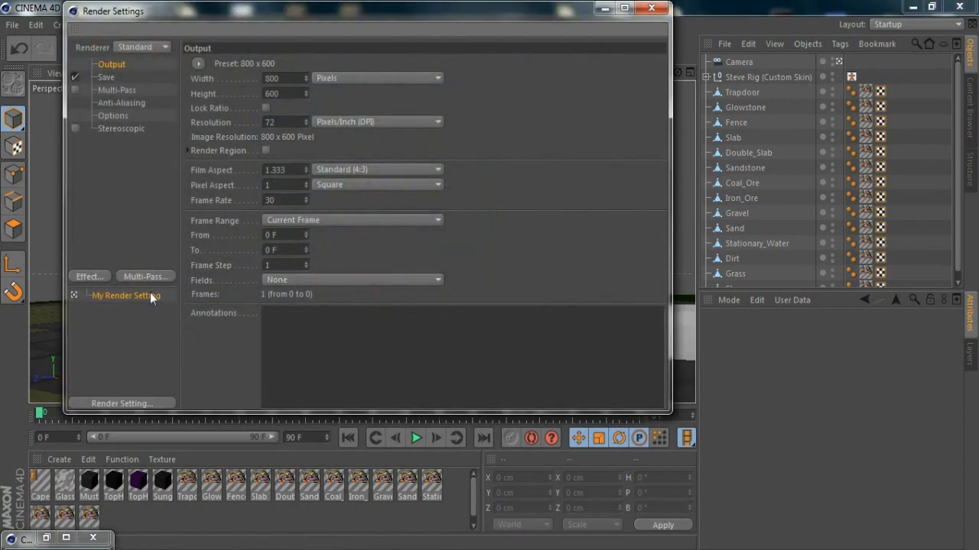
right_click(149, 296)
mouse_move(142, 518)
left_click(306, 516)
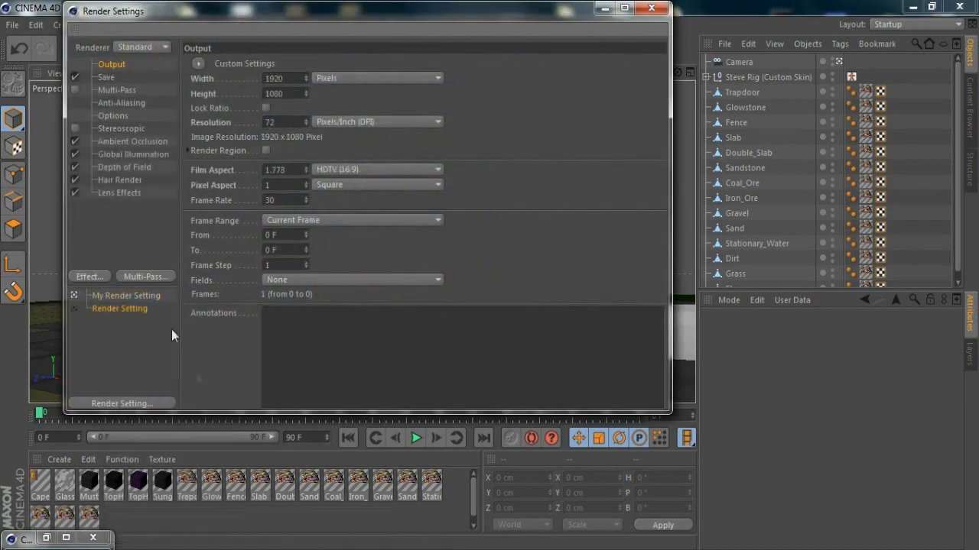
left_click(73, 309)
left_click(604, 8)
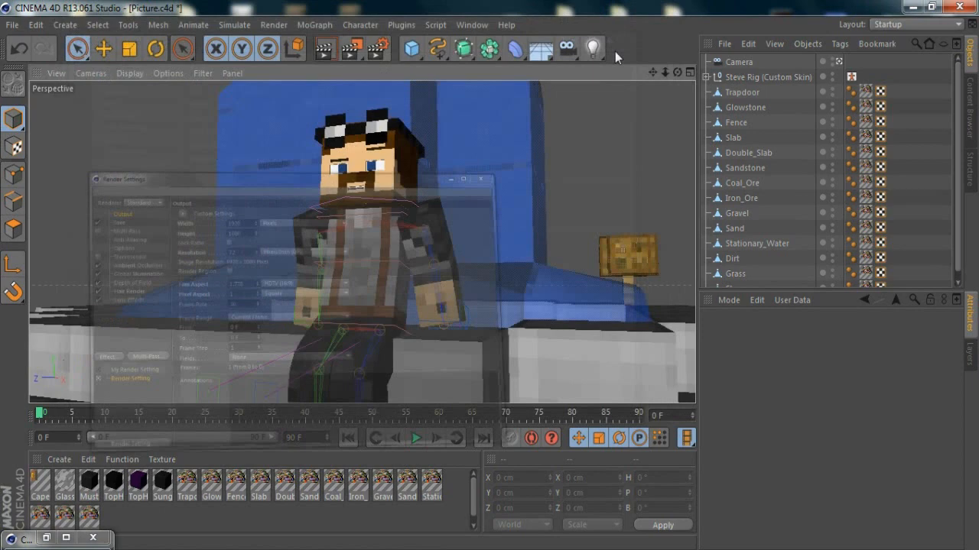
mouse_move(664, 72)
left_mouse_down()
mouse_move(645, 72)
mouse_move(653, 62)
mouse_move(674, 69)
left_mouse_up()
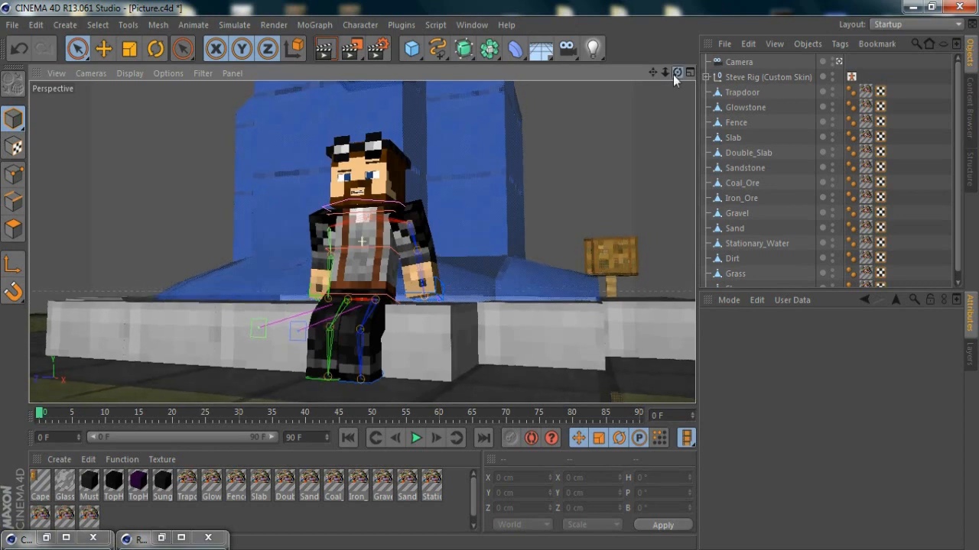
Review the render settings for Output and its screen size presets, Save, Multi-Pass, Anti-Aliasing, Options and Stereoscopic
left_click(161, 538)
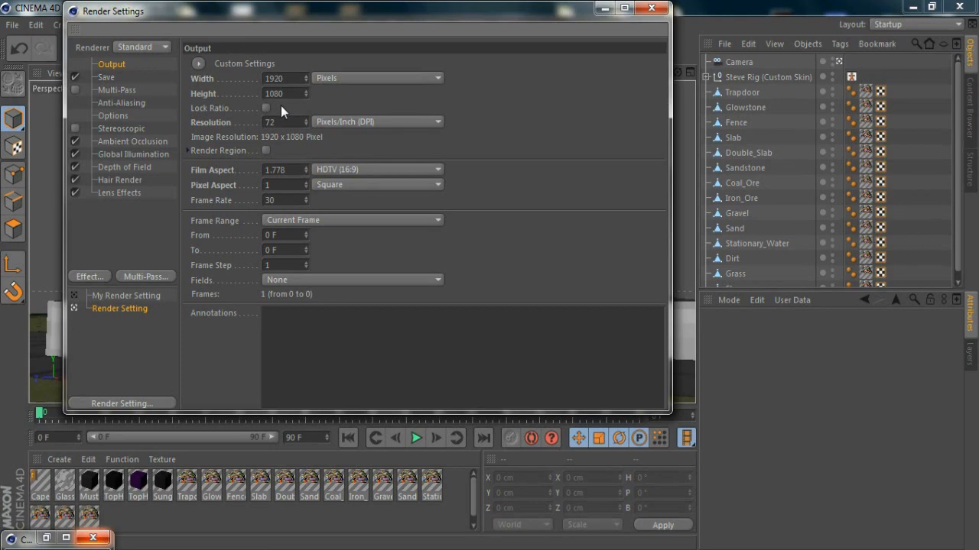
left_click(198, 64)
mouse_move(252, 79)
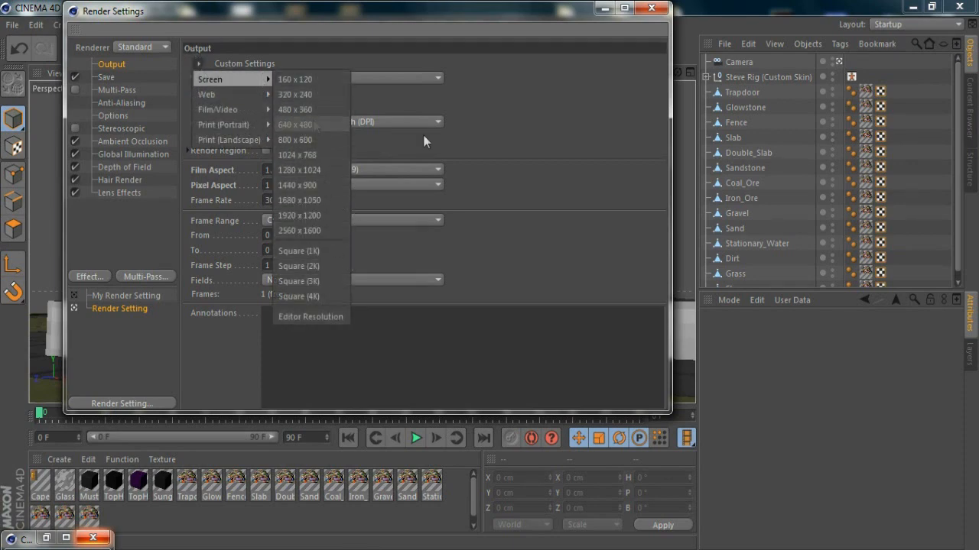
left_click(512, 142)
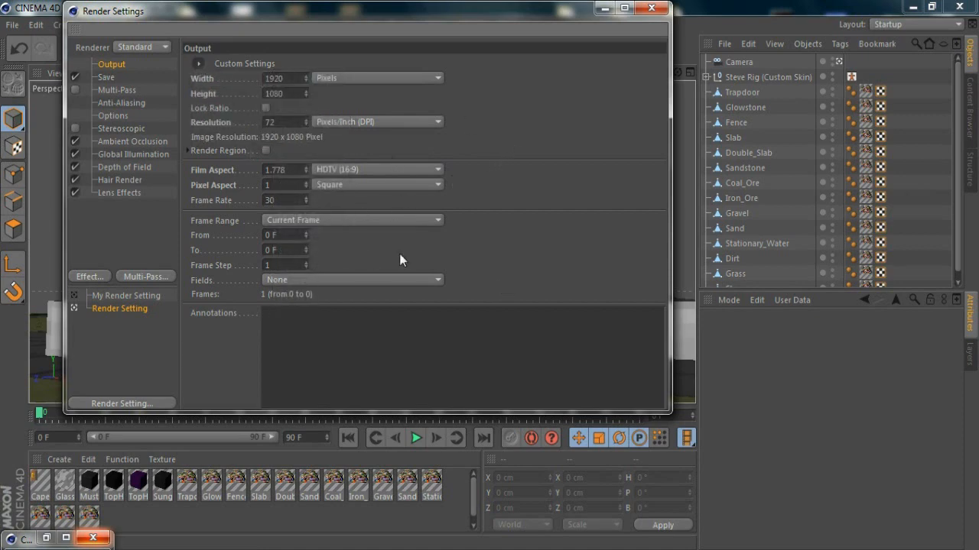
left_click(104, 78)
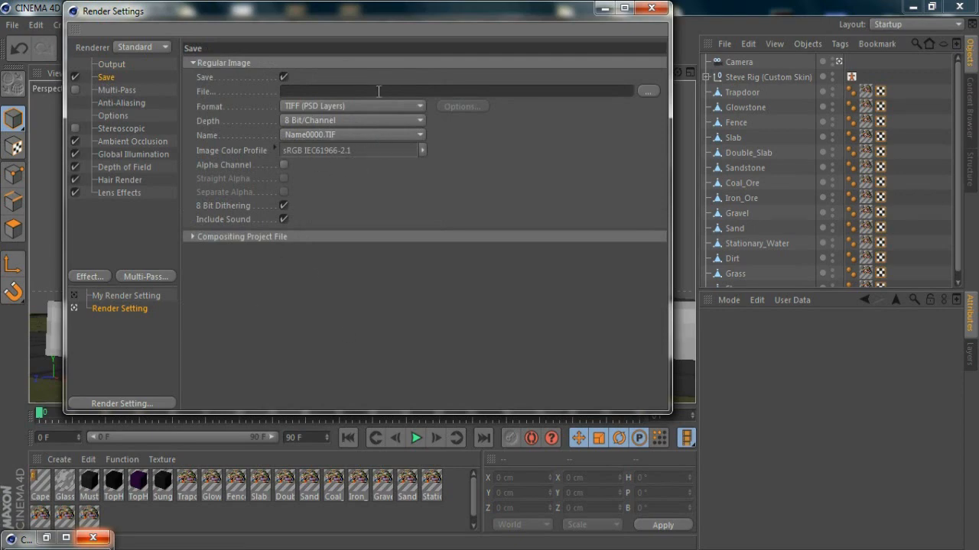
left_click(117, 90)
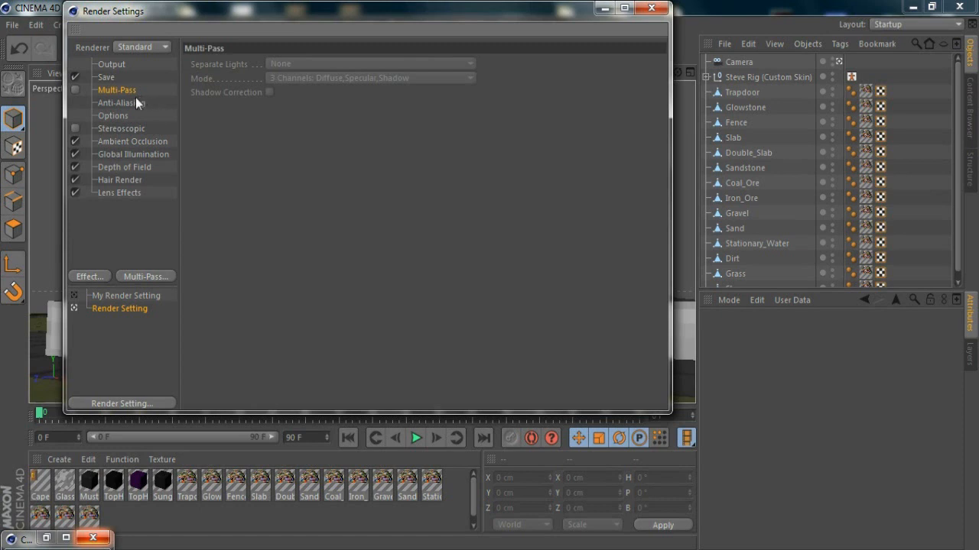
left_click(134, 103)
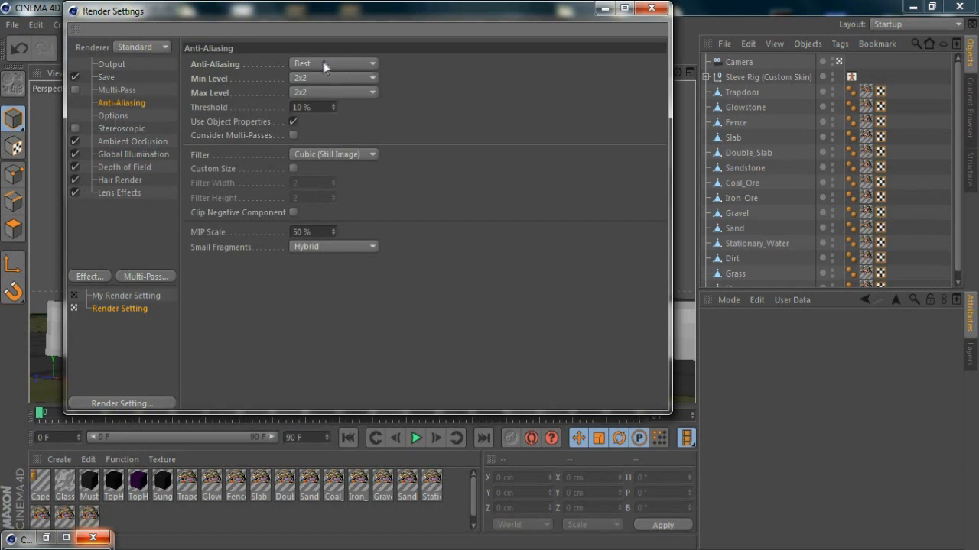
left_click(115, 116)
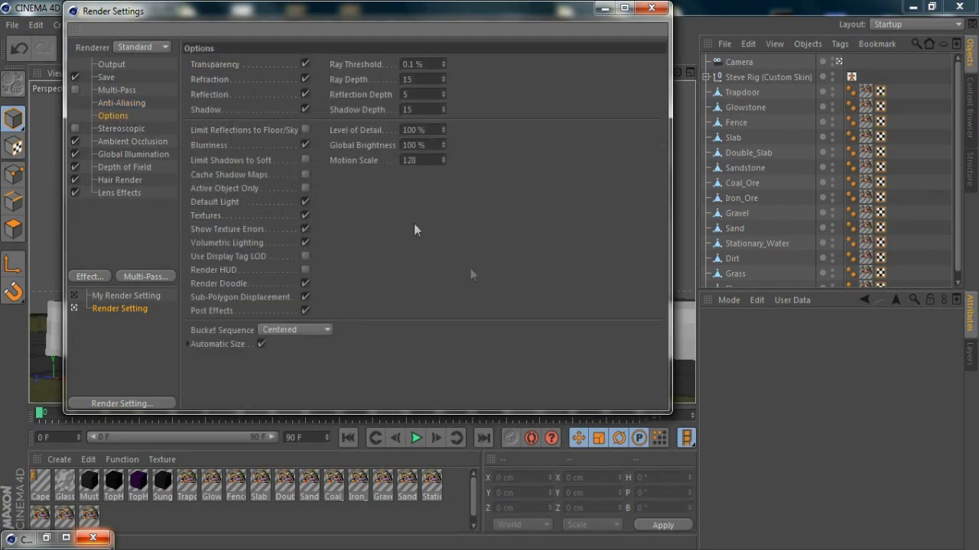
left_click(121, 129)
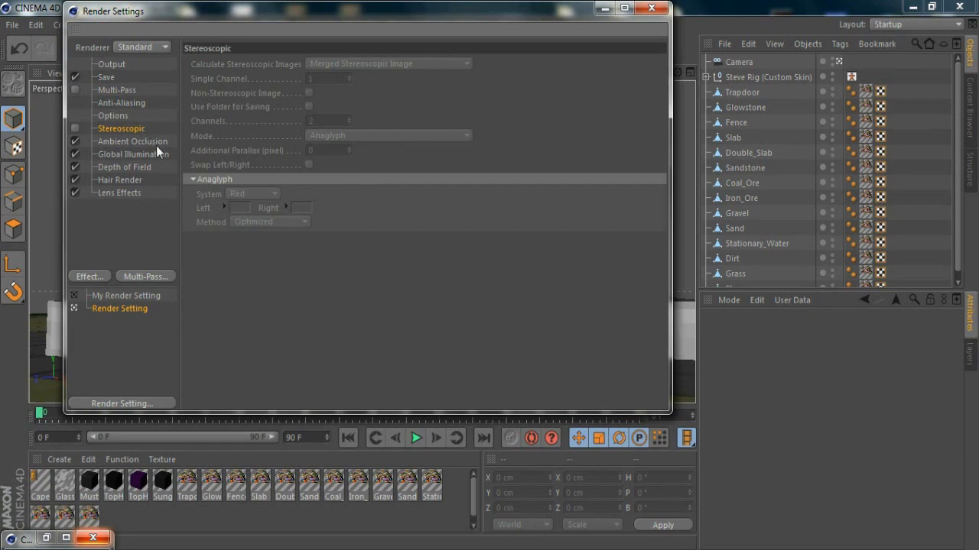
Review the Ambient Occlusion settings and the General, Irradiance Cache, Irradiance Cache File and Details settings of Global Illumination
left_click(156, 143)
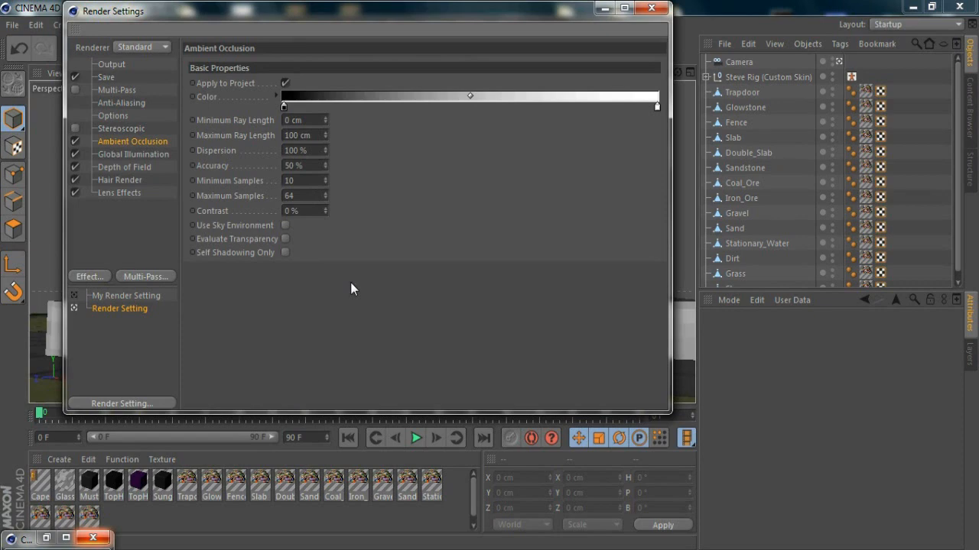
left_click(285, 83)
left_click(115, 154)
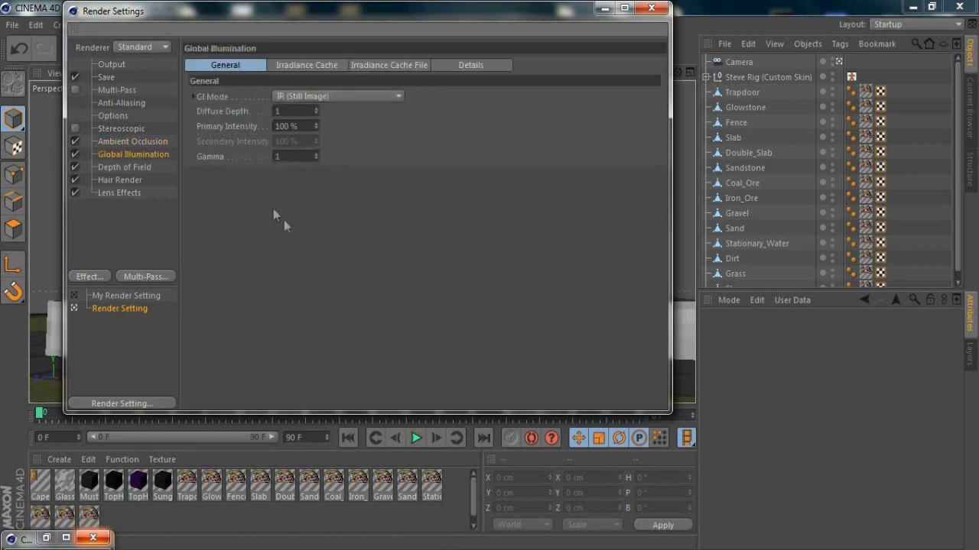
left_click(309, 67)
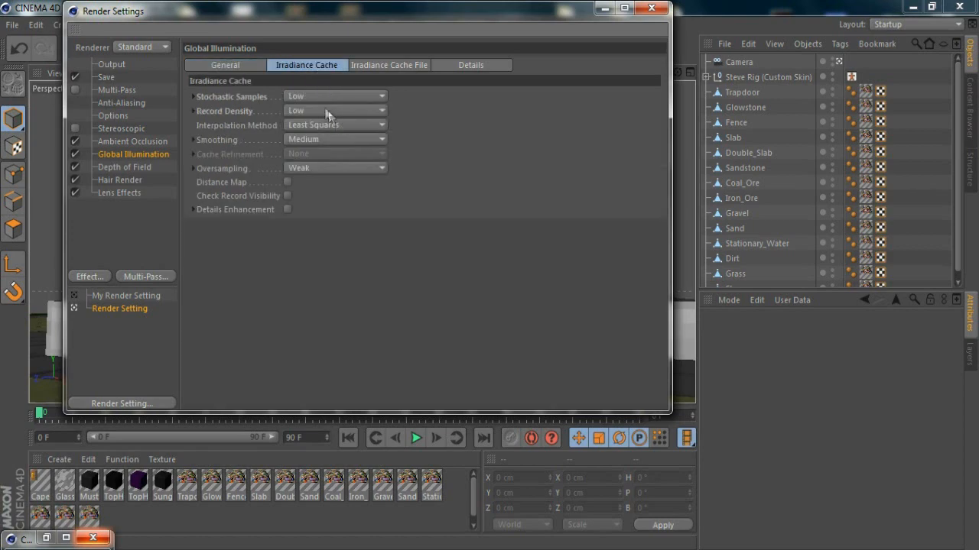
left_click(380, 67)
left_click(323, 68)
left_click(490, 67)
left_click(292, 65)
left_click(228, 67)
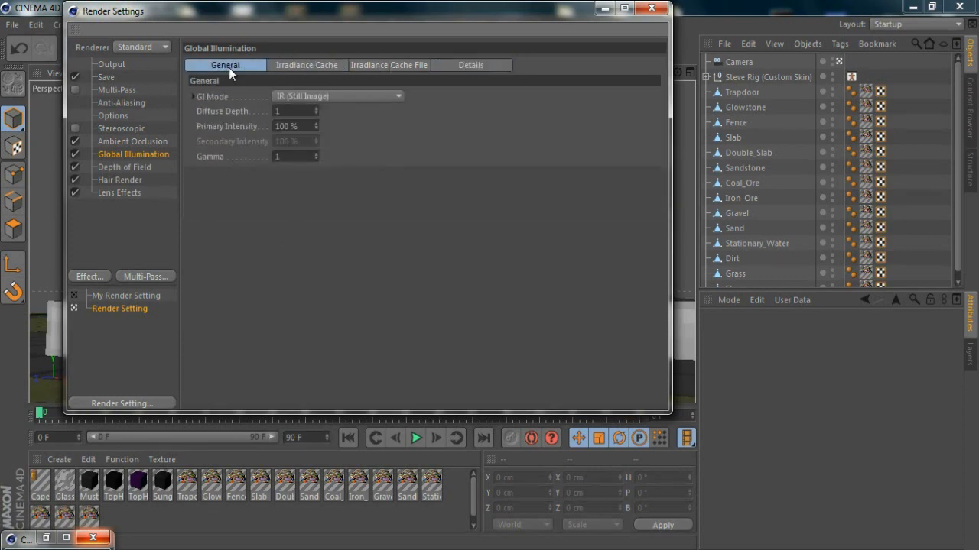
Review the Depth of Field, Hair Render and Lens Effects settings, and close the render settings
left_click(119, 169)
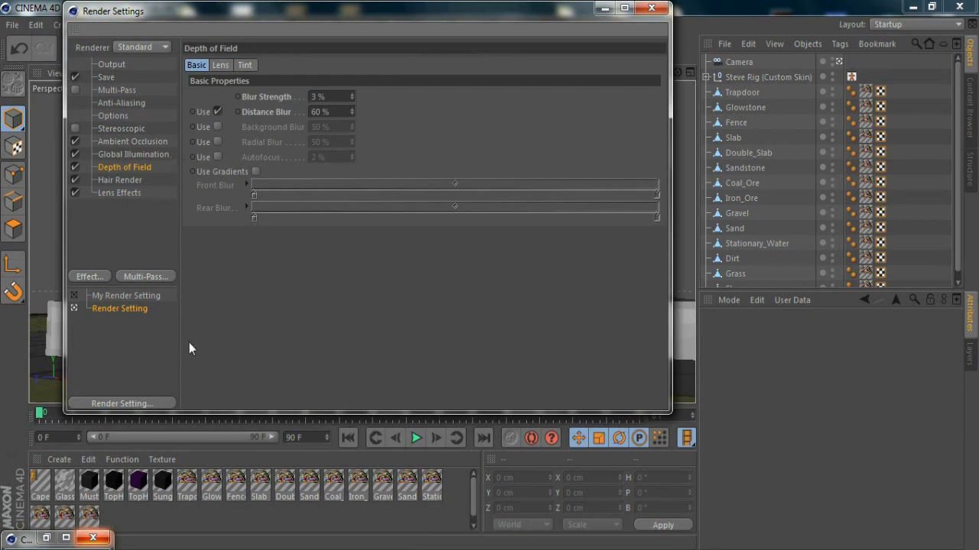
left_click(104, 179)
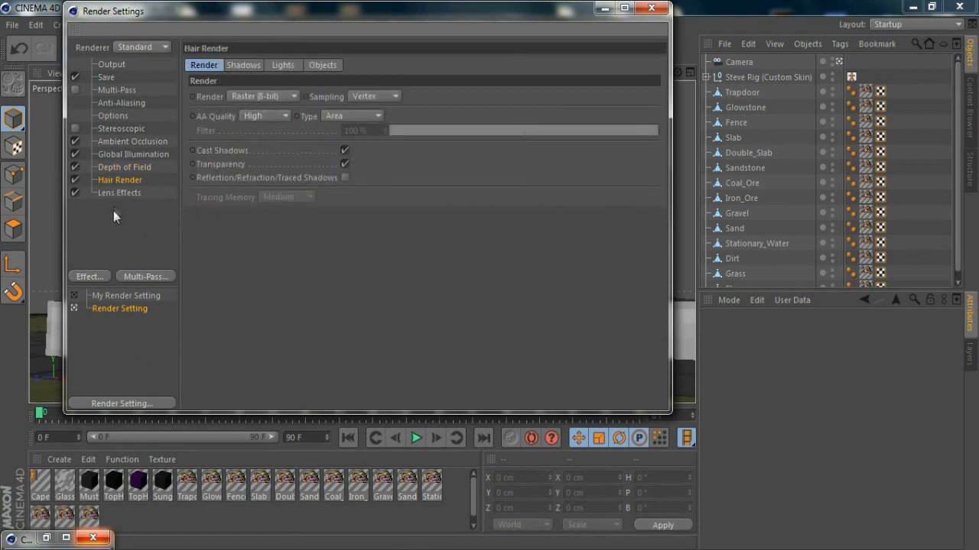
left_click(117, 194)
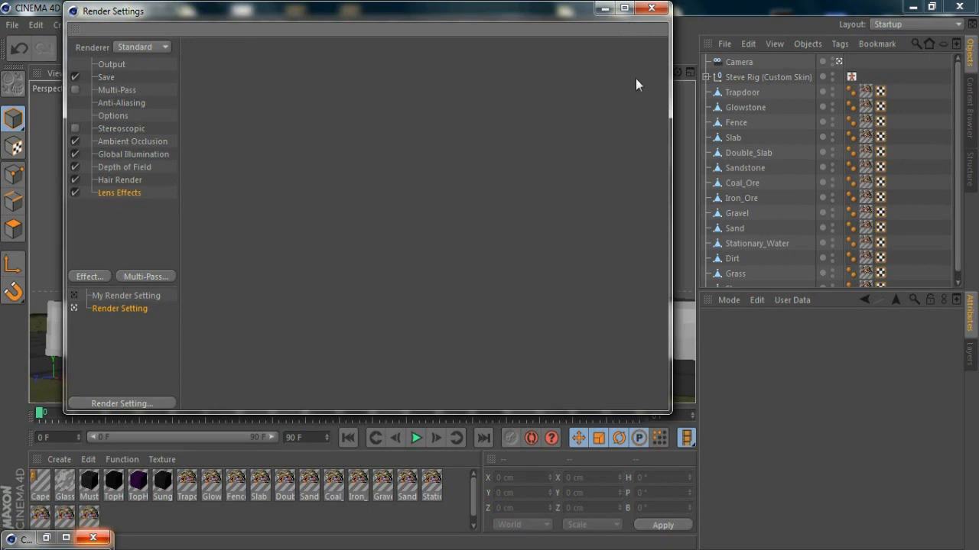
left_click(656, 8)
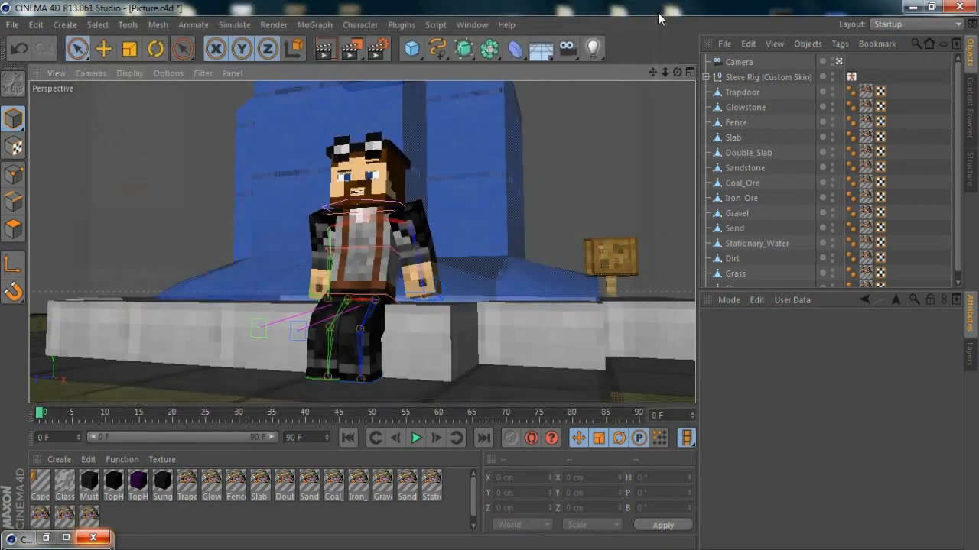
Add a Physical Sky and rotate it to about H -61.8°, P -13.4°, B 0.8° so the sun lights the rig's front
left_click(541, 50)
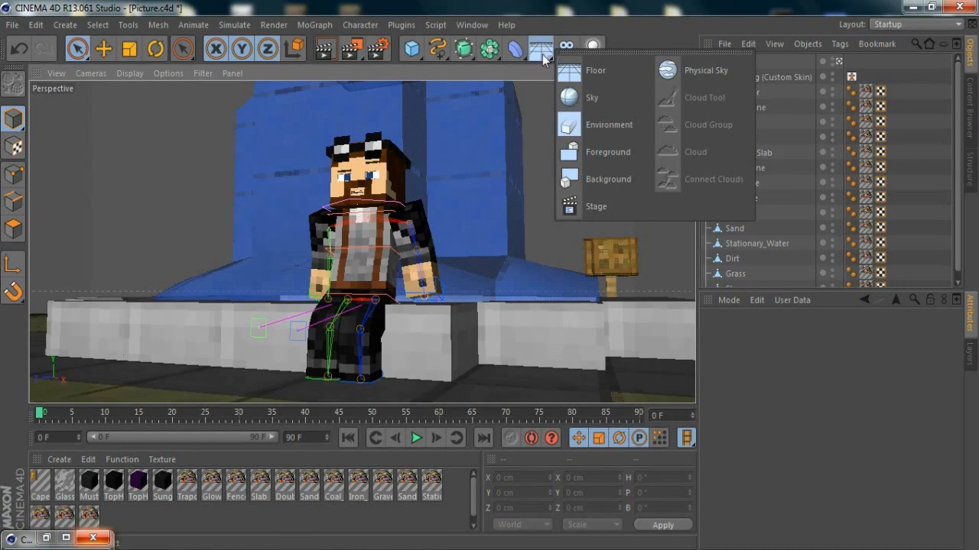
left_click(692, 71)
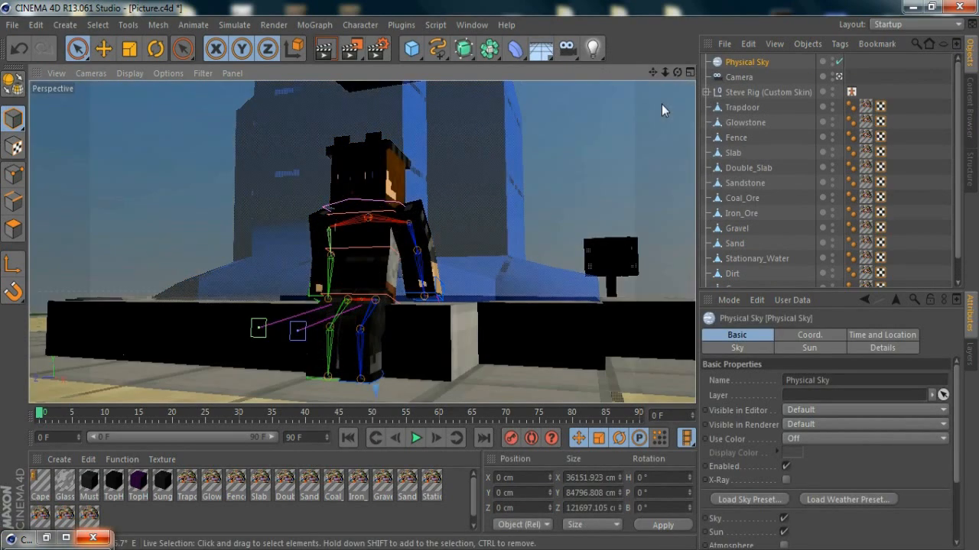
left_click(839, 77)
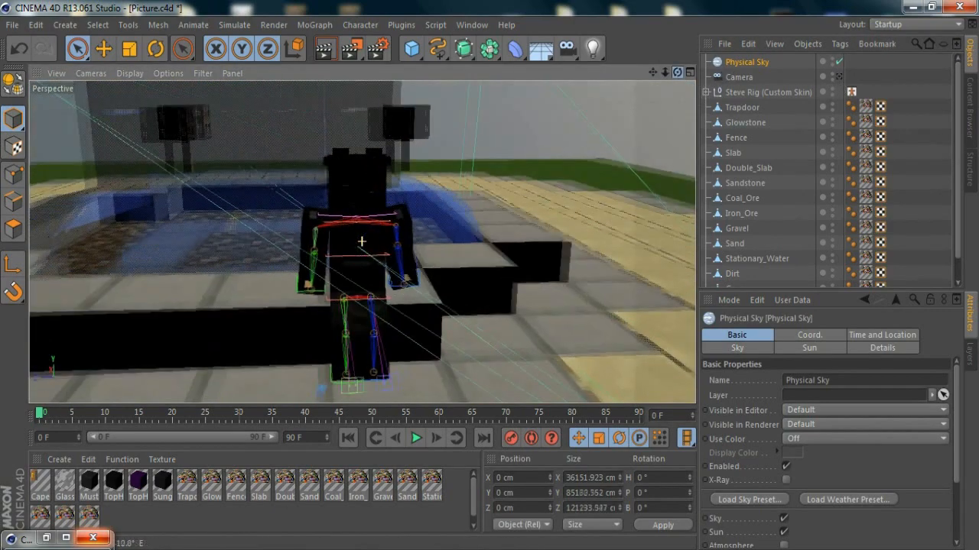
left_click_drag(361, 242, 328, 186)
left_click_drag(664, 73, 416, 160)
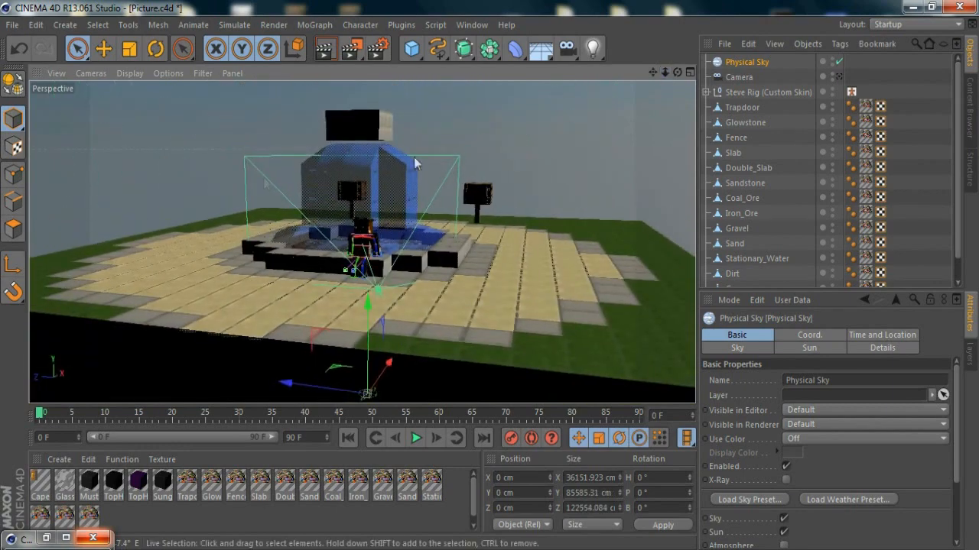
left_click(155, 48)
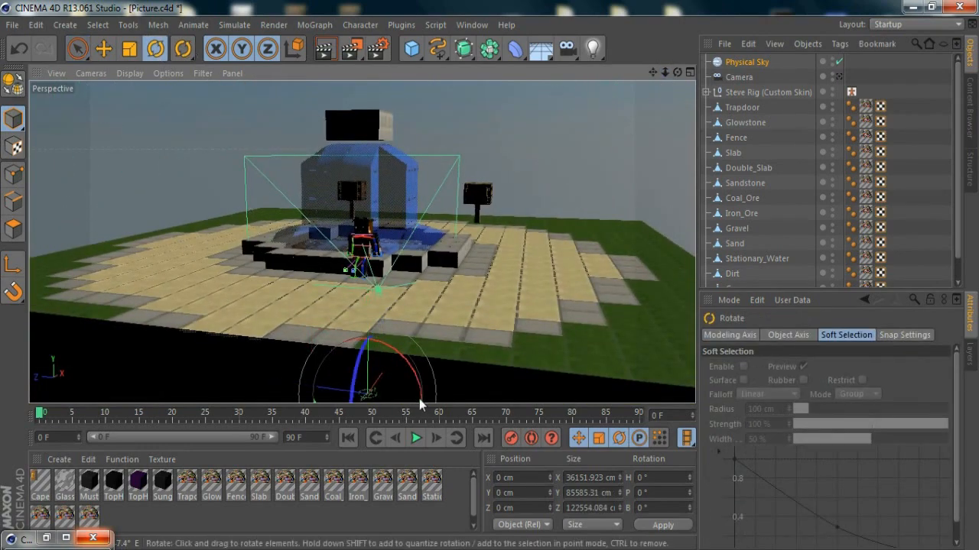
left_click_drag(653, 72, 648, 32)
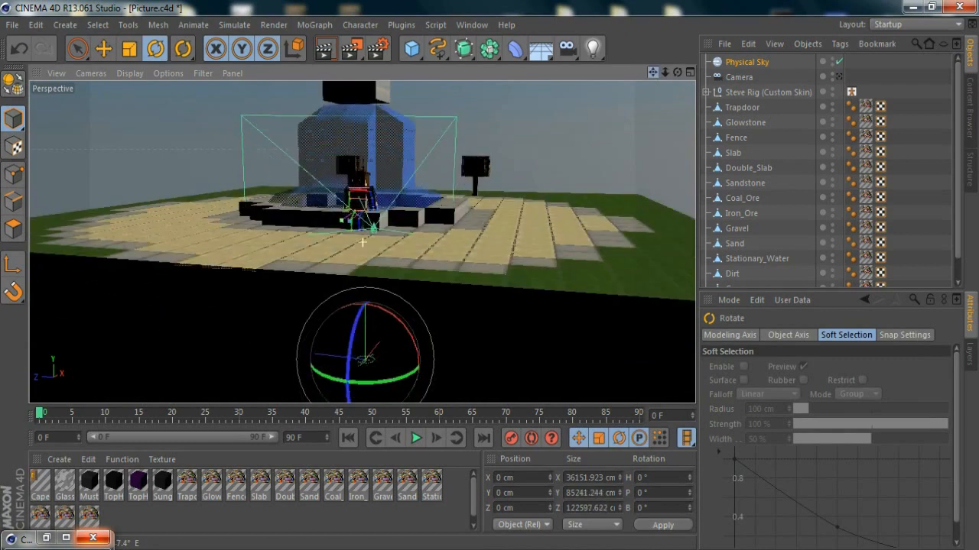
left_click_drag(398, 379, 372, 328)
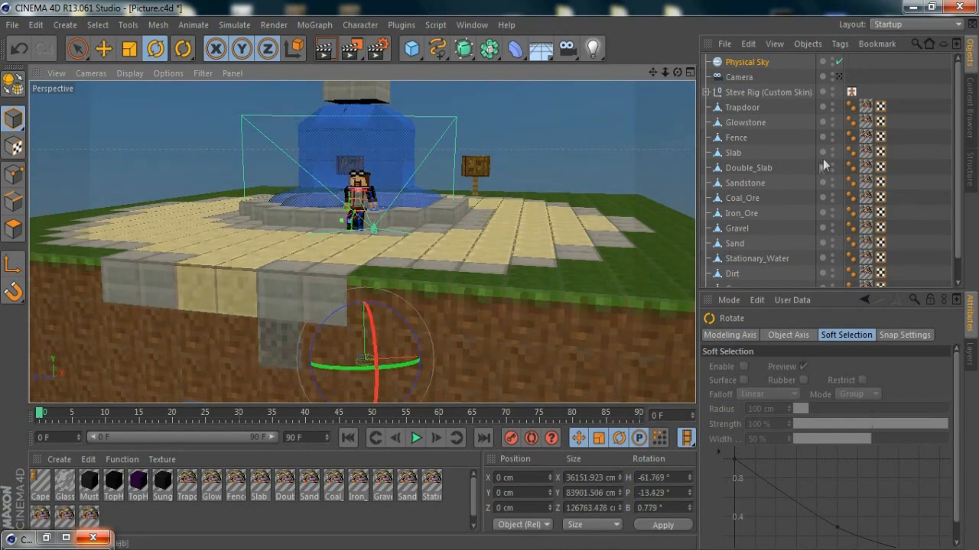
Look through the camera, render a preview of the scene with the Physical Sky lighting, and clear the selection
left_click(838, 77)
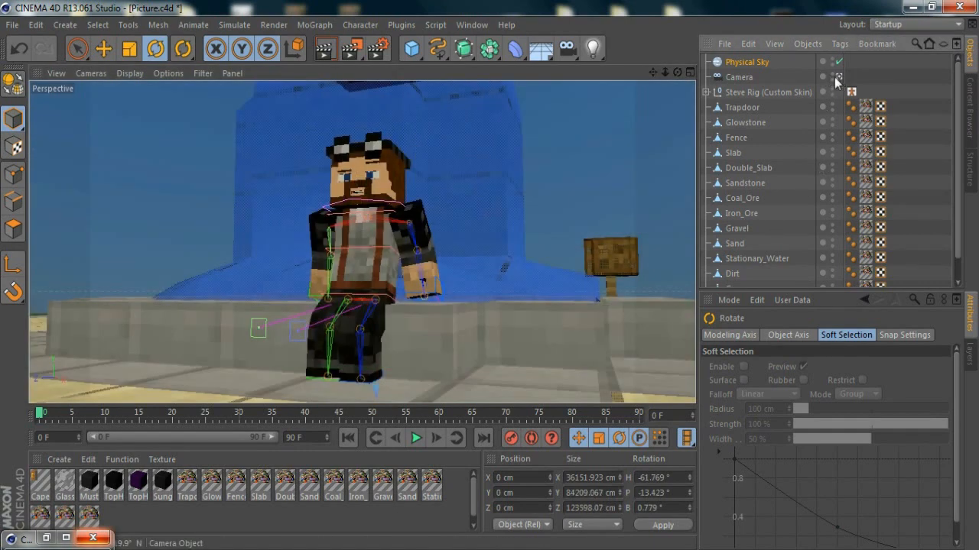
key("ctrl+r")
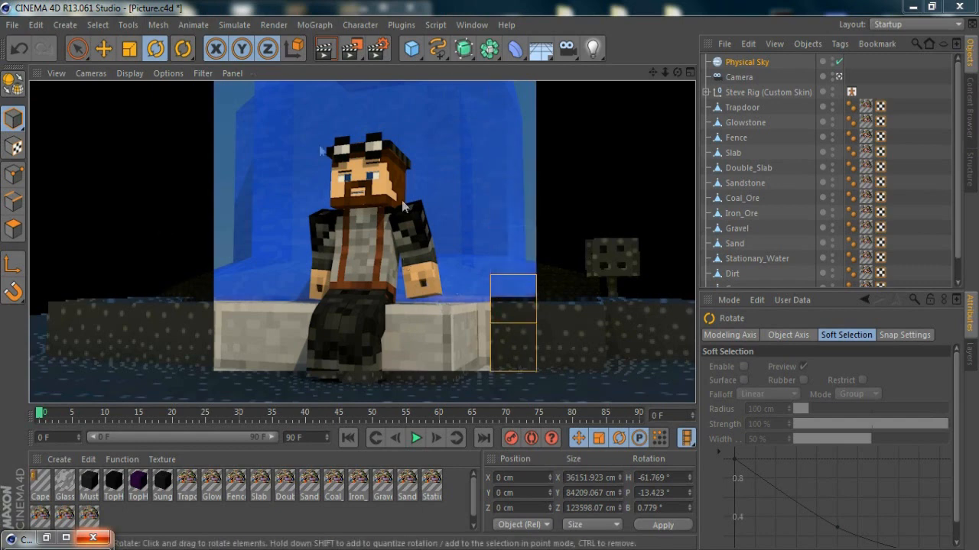
left_click(535, 169)
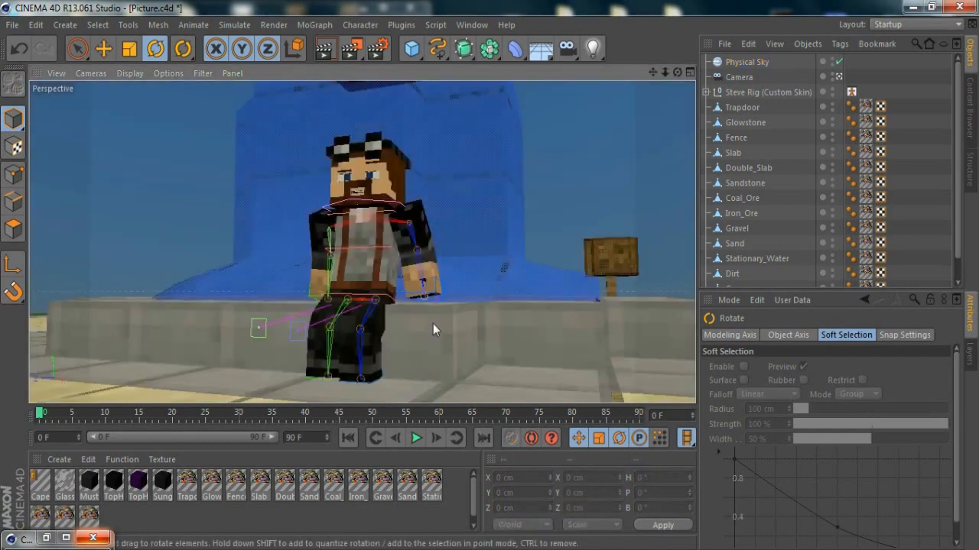
Leave the camera view, select the index finger of the rig's left hand, and turn on its Out and Almost Out options
left_click(839, 76)
left_click_drag(665, 71, 616, 123)
left_click(432, 289)
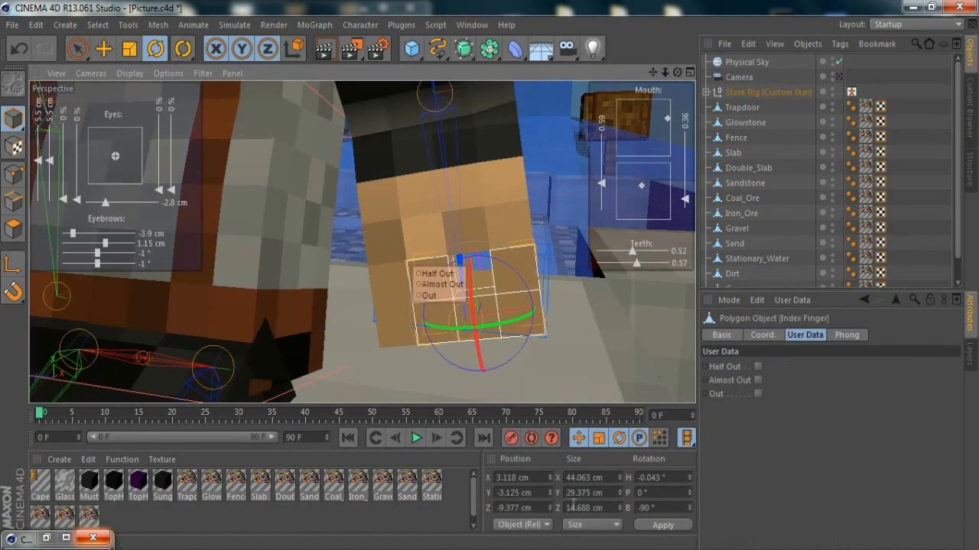
left_click(432, 295)
left_click(529, 316)
left_click(526, 297)
left_click(527, 298)
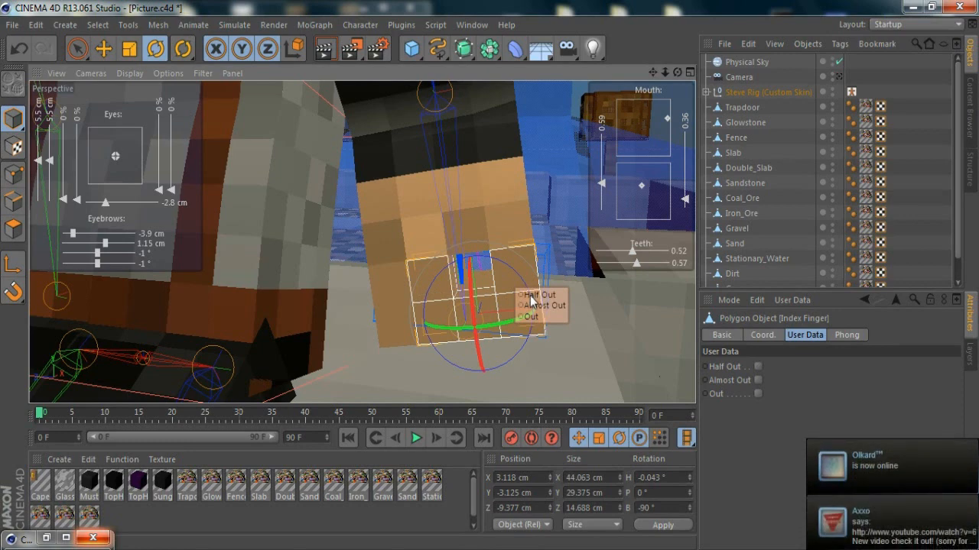
left_click(532, 318)
left_click(537, 307)
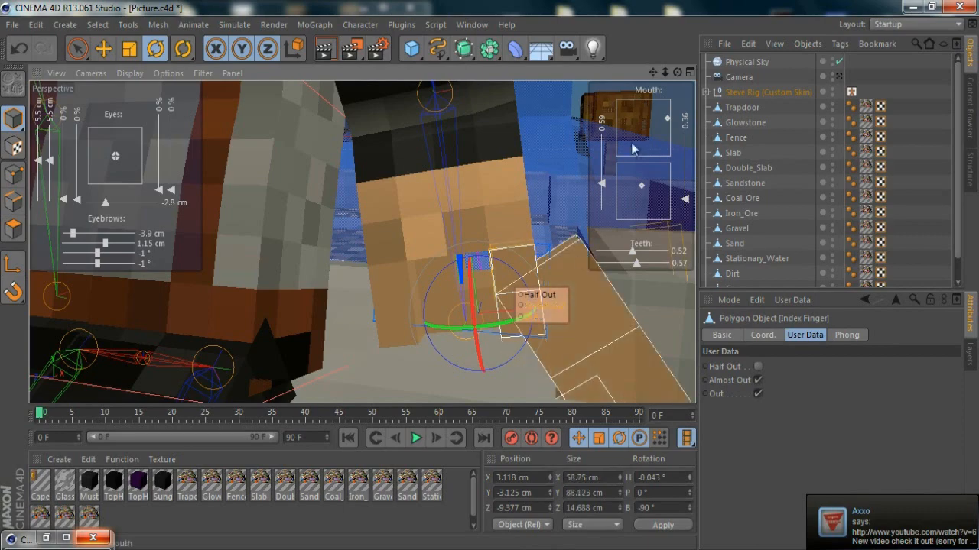
Turn off the Almost Out option for the index finger of the rig's left hand
mouse_move(665, 72)
left_mouse_down()
mouse_move(642, 73)
mouse_move(664, 85)
mouse_move(651, 84)
left_mouse_up()
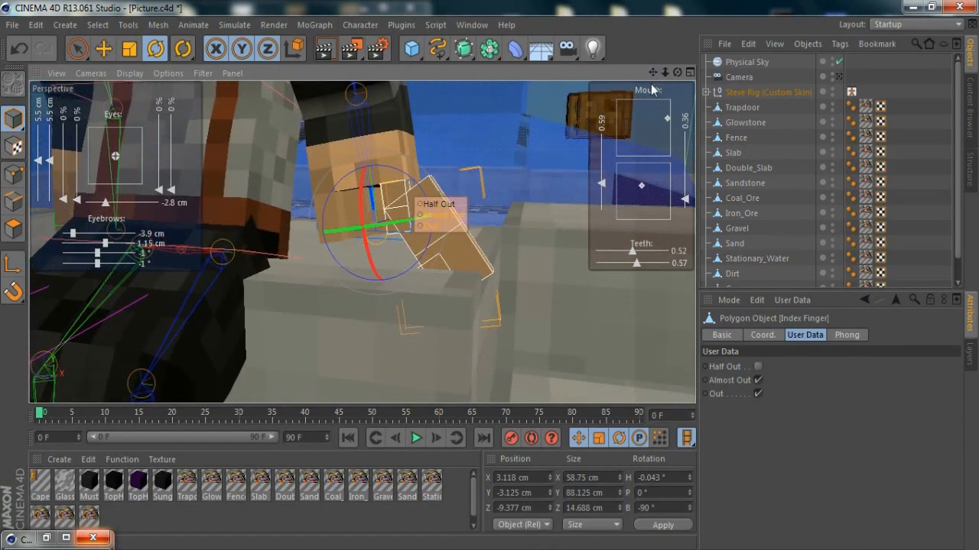
left_click(435, 213)
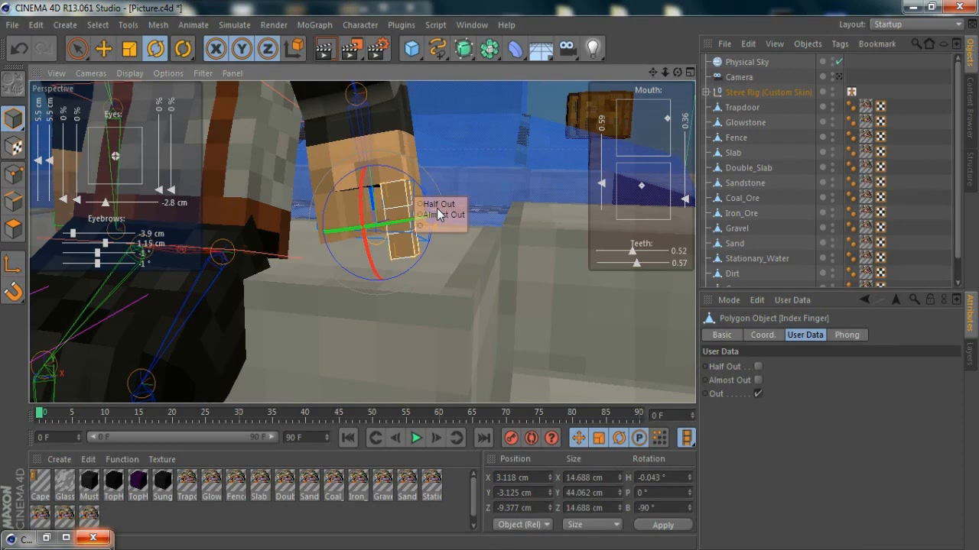
left_click(428, 227)
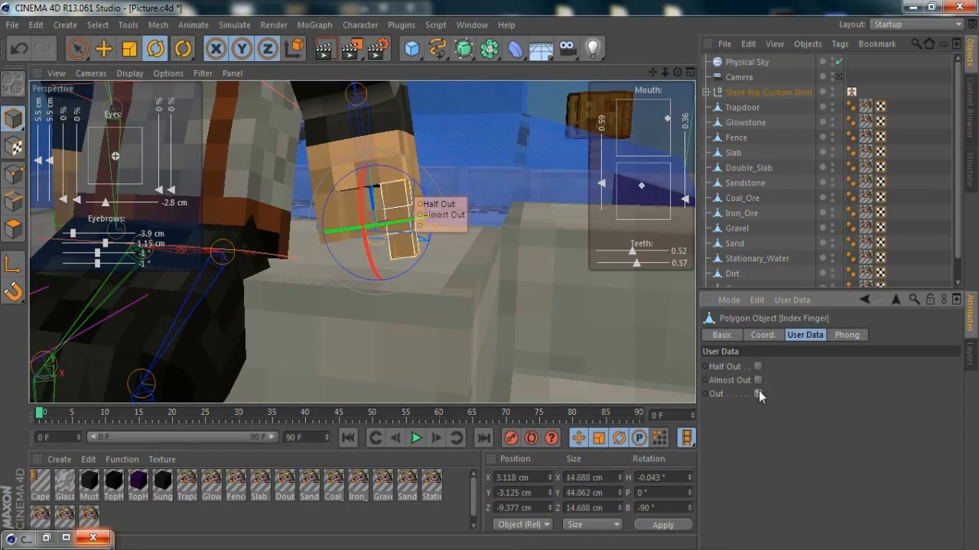
Render the scene to the Picture Viewer and show the whole picture
left_click_drag(664, 72, 579, 6)
left_click(351, 48)
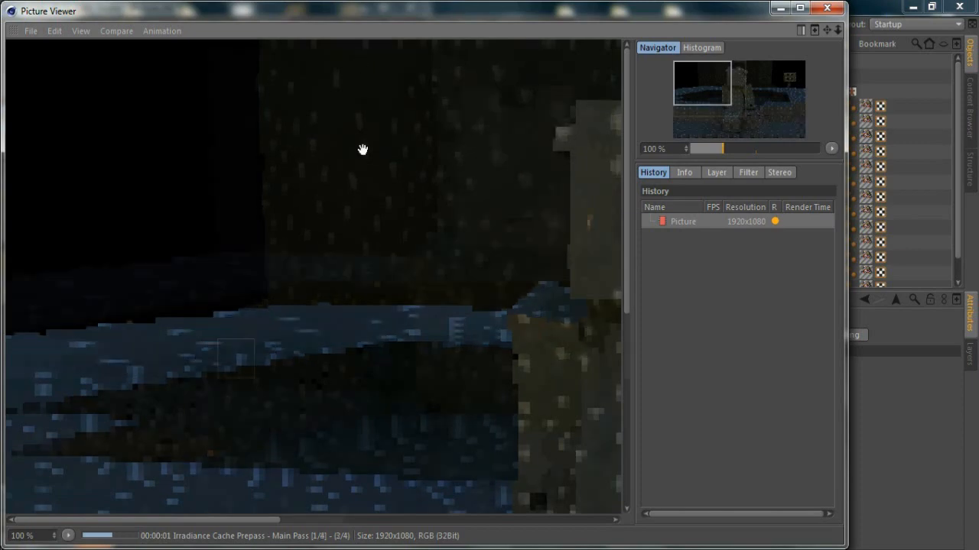
scroll(364, 153, "down", 4)
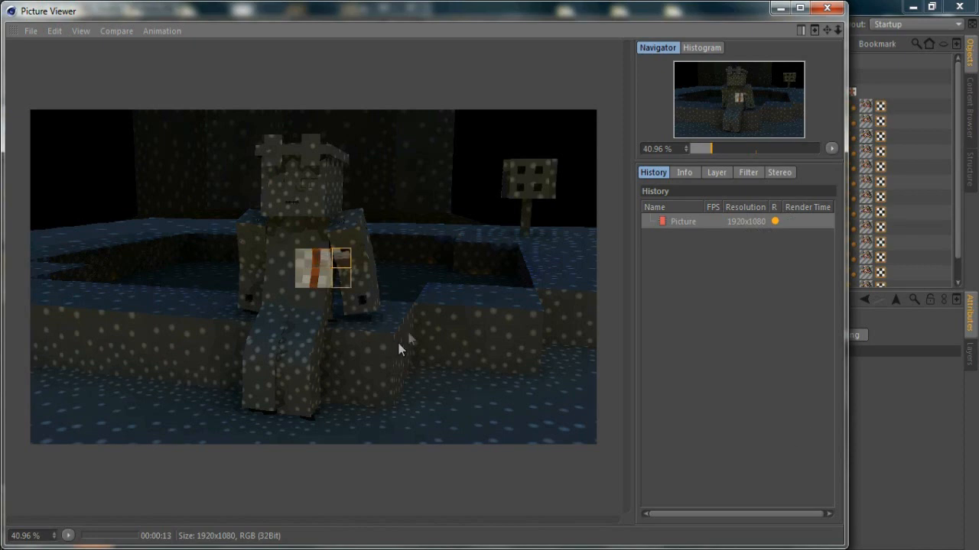
Review the Picture Viewer's Info, Layer and Filter settings and its file commands while the picture renders
left_click(684, 172)
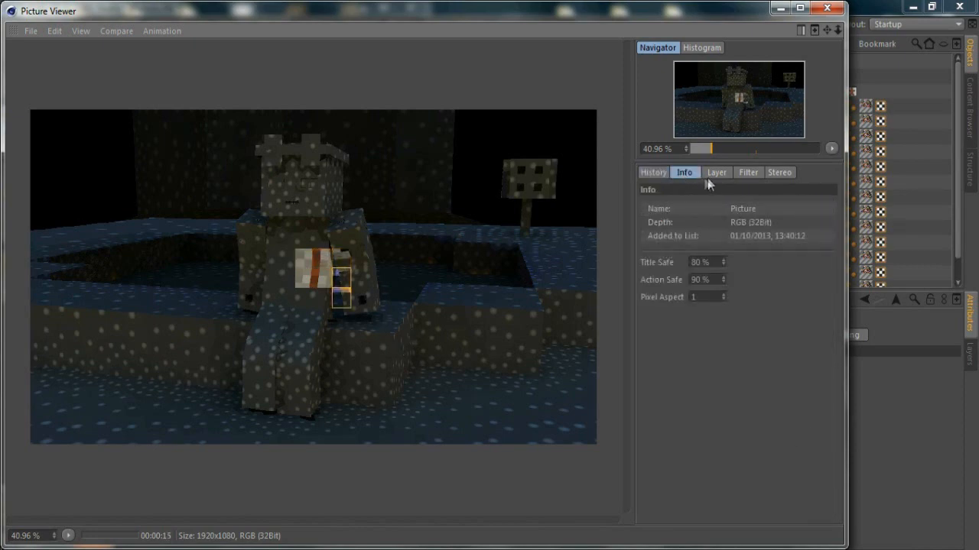
left_click(720, 177)
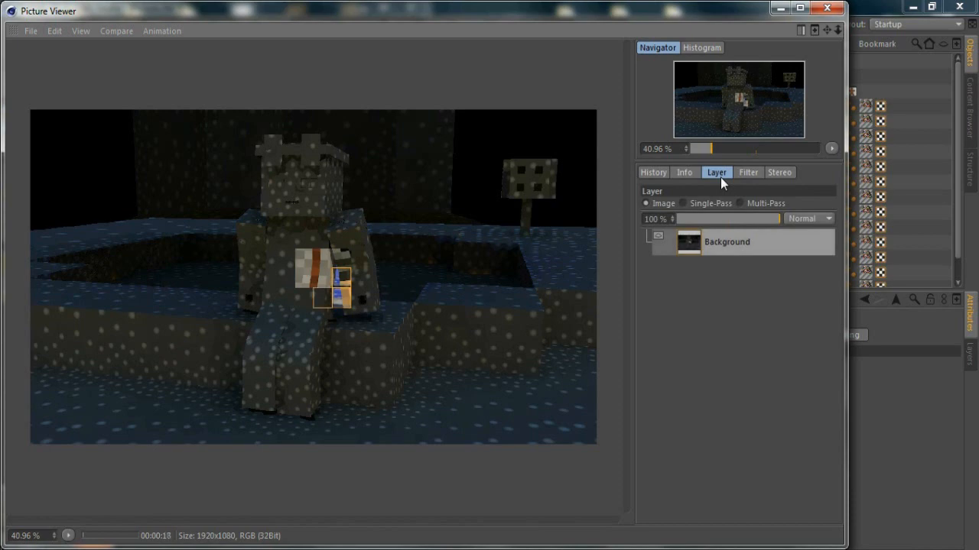
left_click(750, 175)
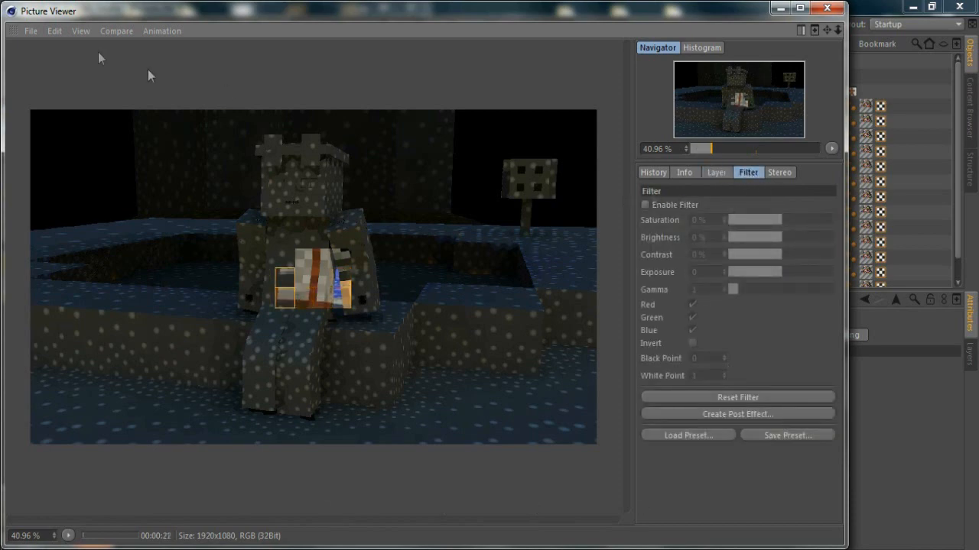
left_click(30, 31)
mouse_move(55, 30)
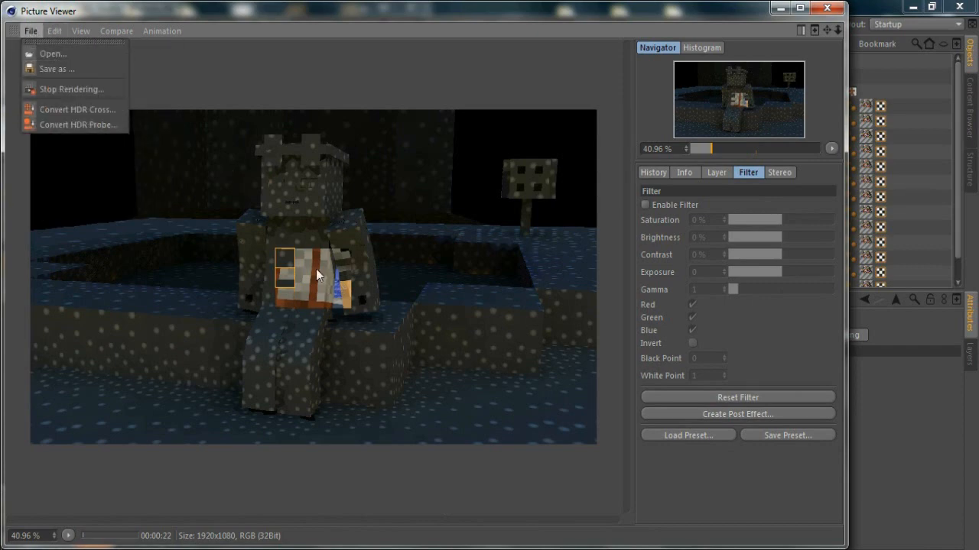
left_click(723, 466)
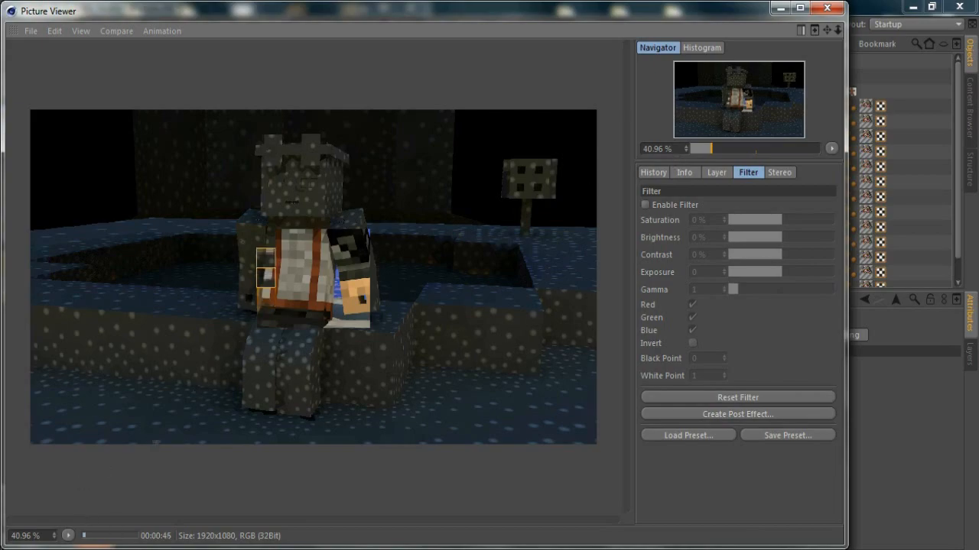
Switch to the desktop and open the Finished work folder inside Minecraft 3d
mouse_move(974, 548)
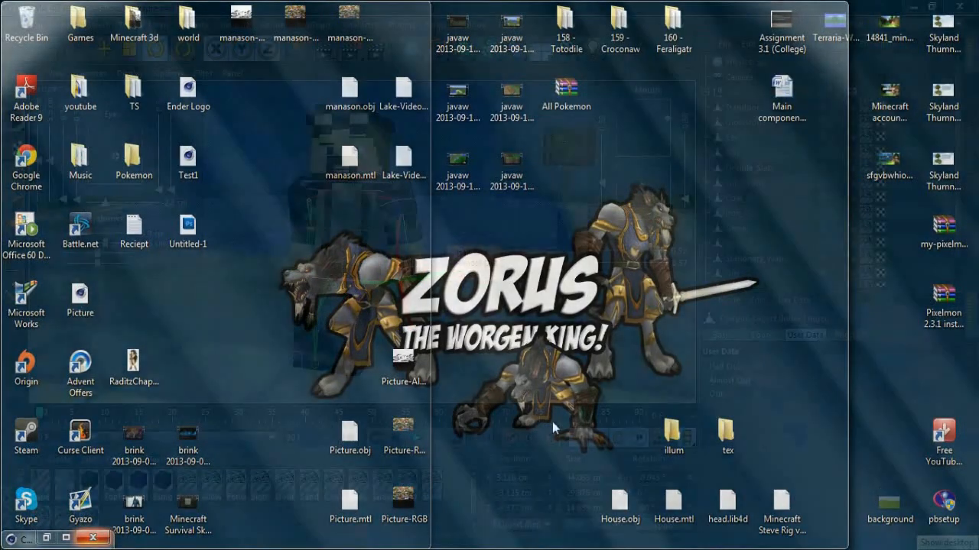
key("super")
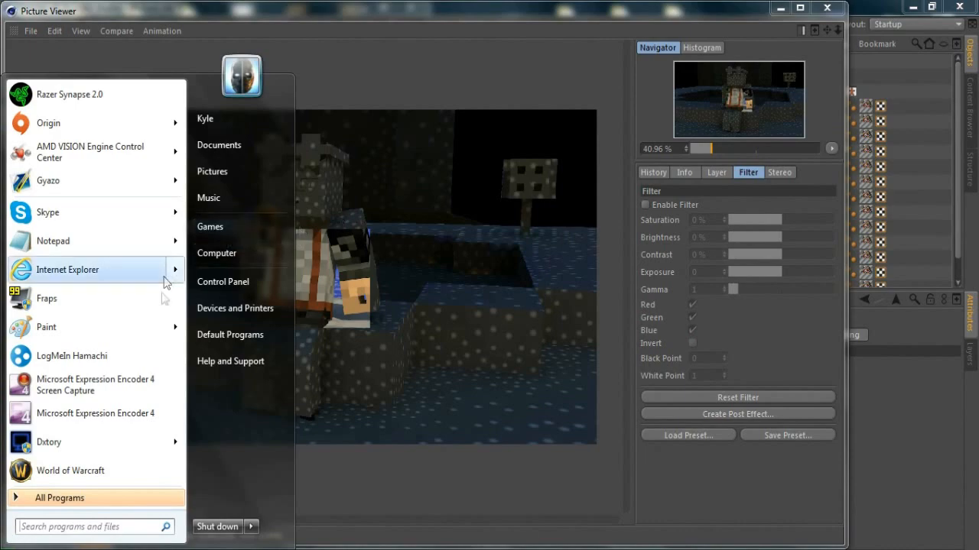
key("super+d")
double_click(133, 19)
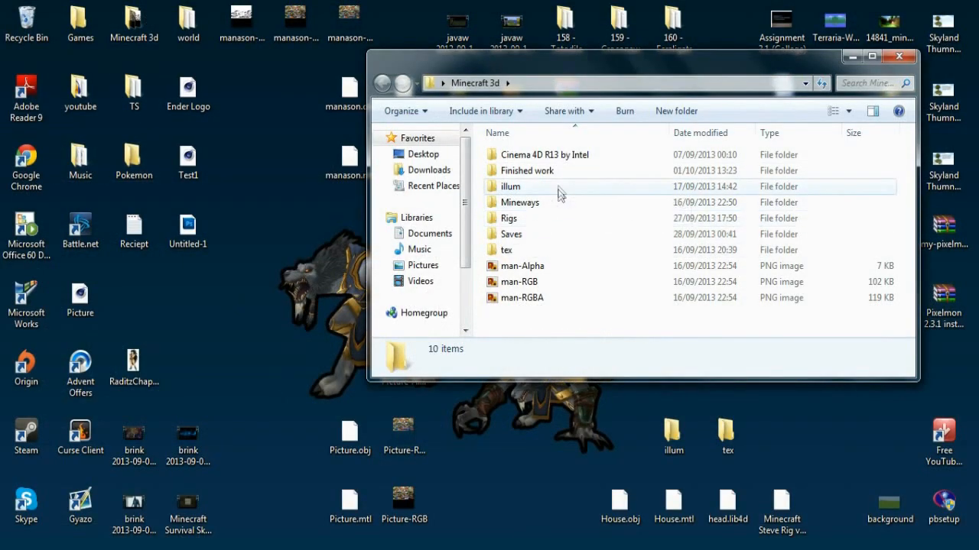
left_click(538, 159)
left_click(535, 168)
double_click(536, 171)
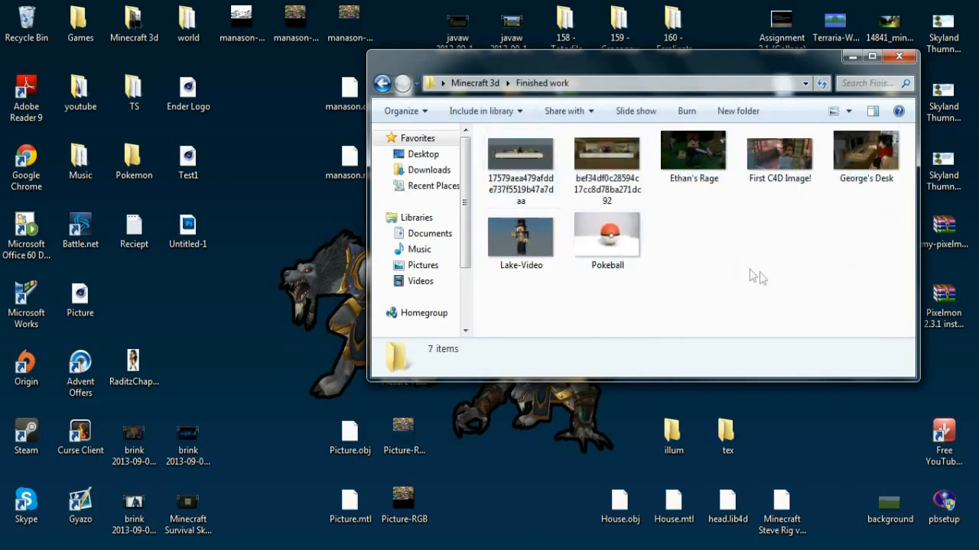
Preview all images in the Finished work folder in Windows Photo Viewer, moving through them to First C4D Image!
left_click_drag(910, 314, 526, 153)
right_click(526, 153)
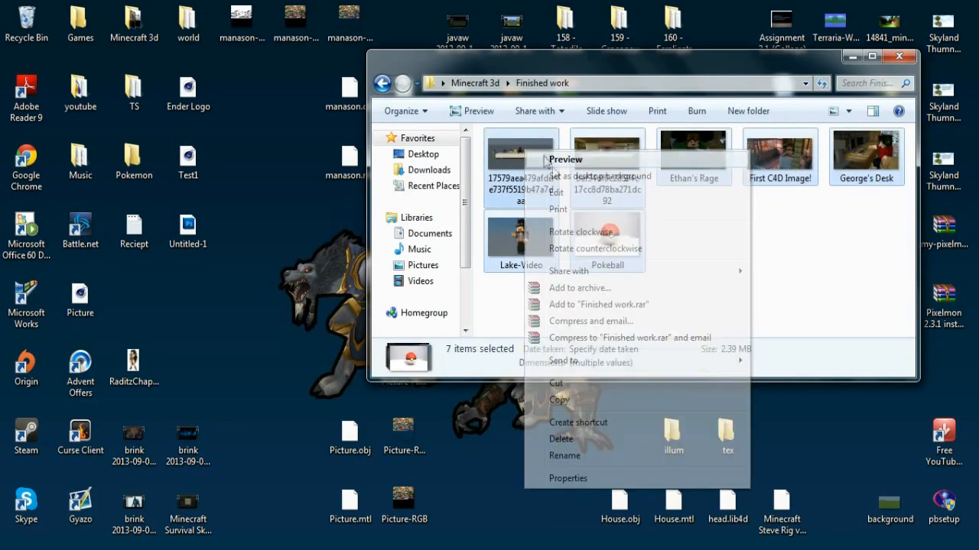
left_click(537, 159)
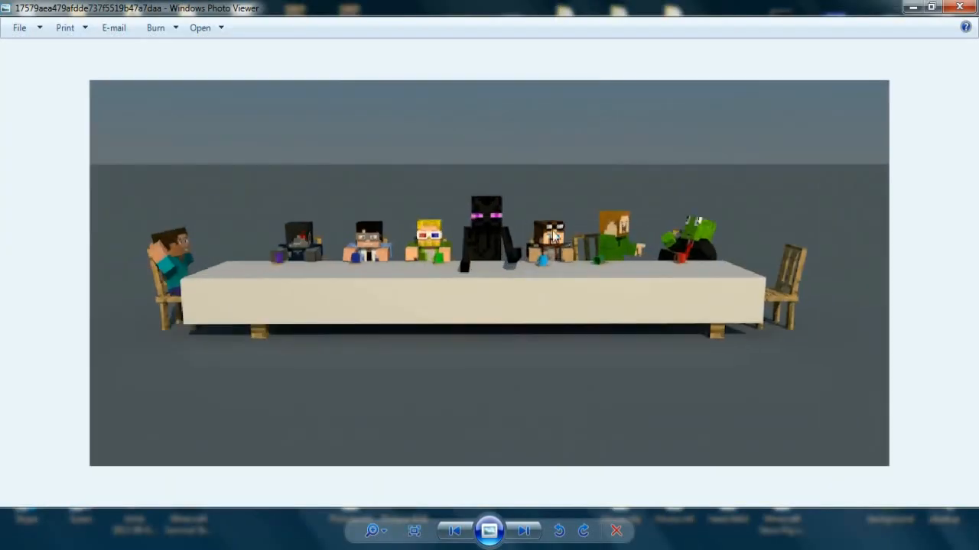
key("Right")
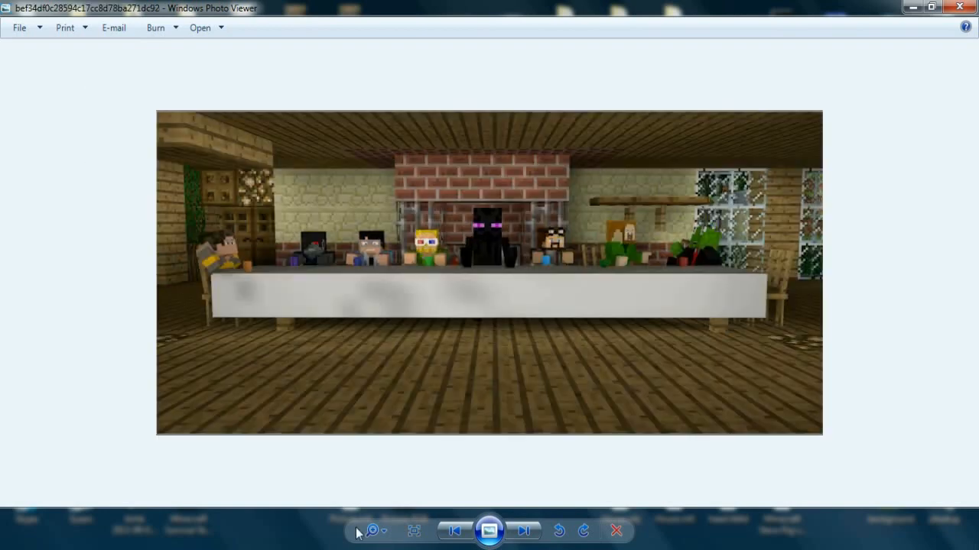
key("Right")
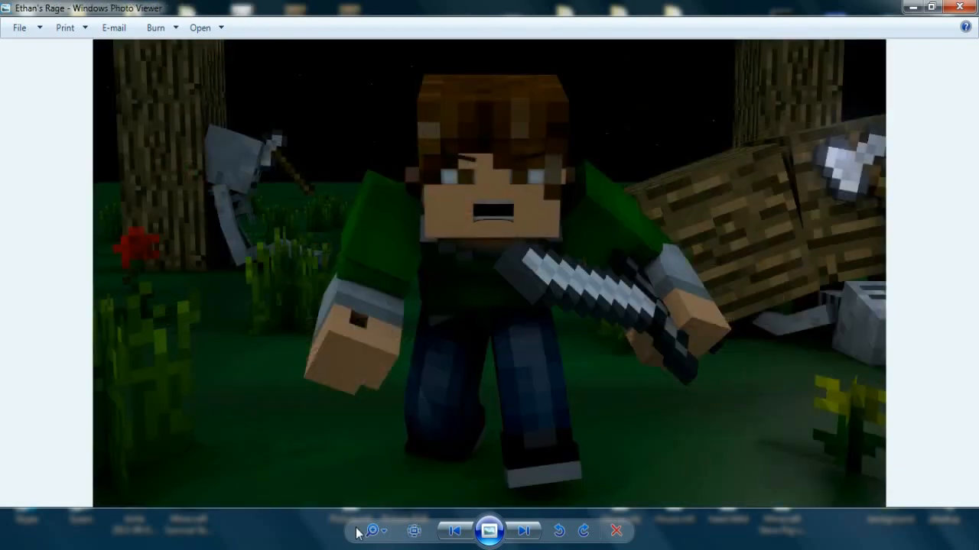
key("Right")
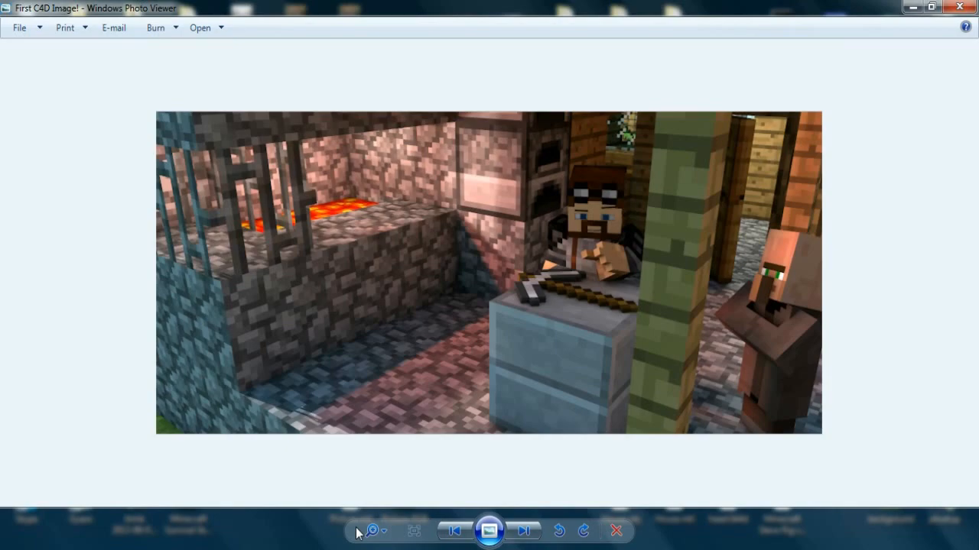
Examine the character's hand and the pickaxe in First C4D Image! up close
scroll(269, 240, "up", 9)
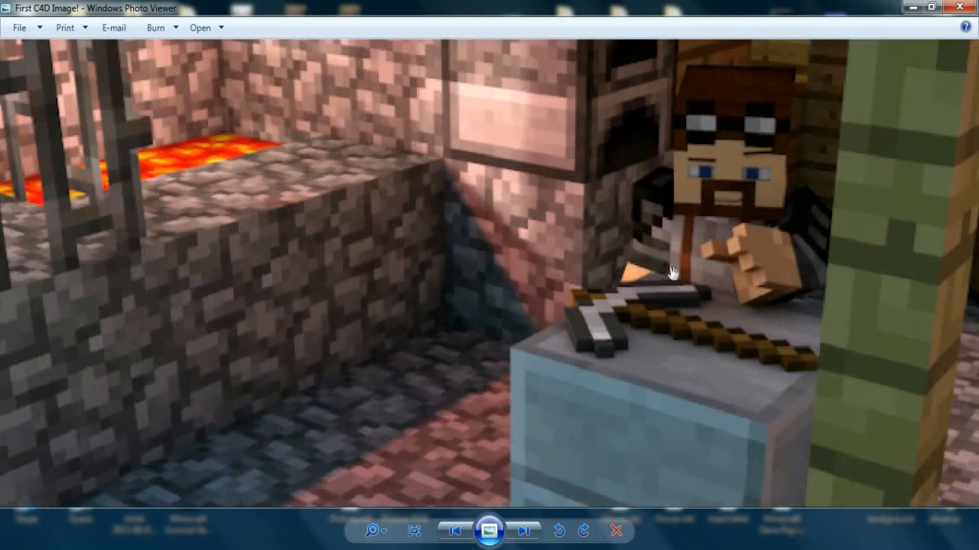
scroll(688, 318, "down", 6)
scroll(688, 319, "down", 2)
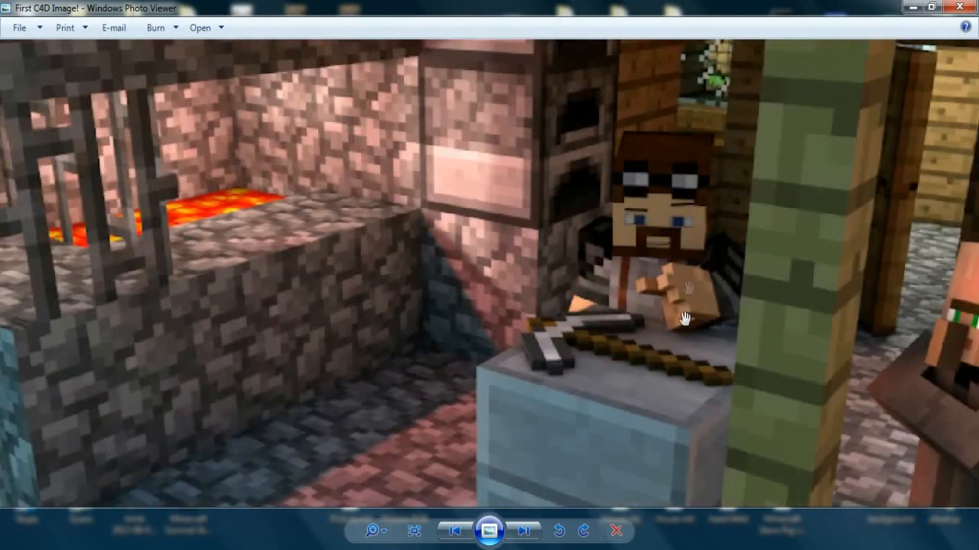
scroll(621, 234, "down", 2)
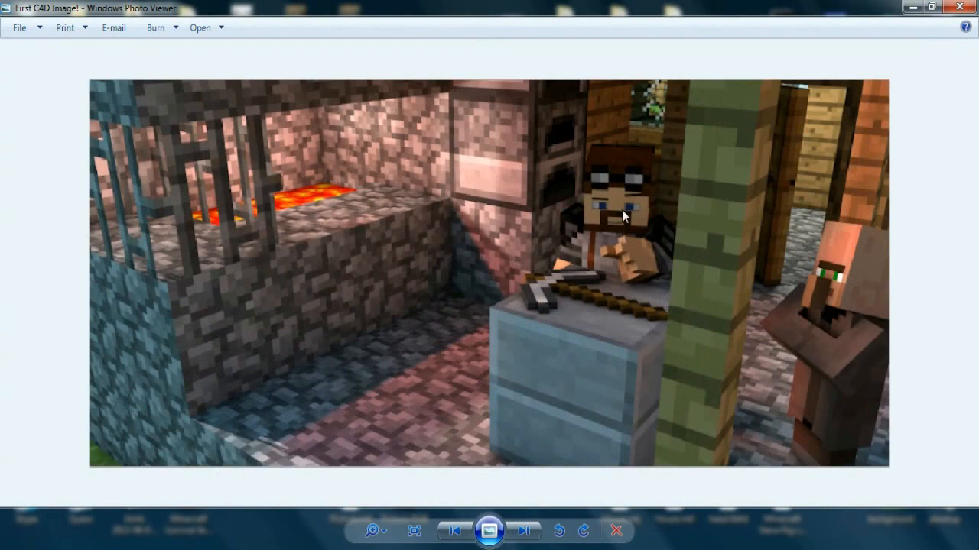
View the computer desk picture and examine the character's hand on the mouse up close
key("Right")
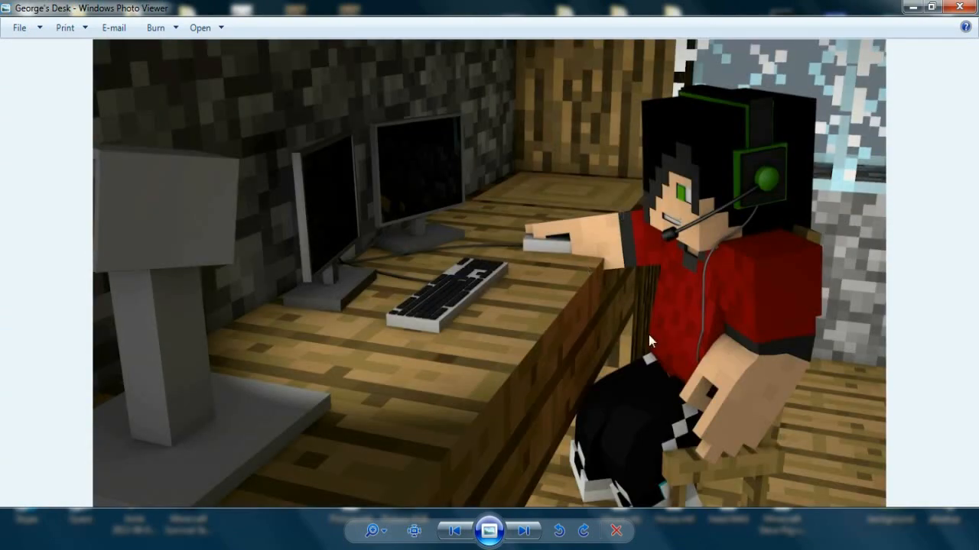
scroll(622, 284, "up", 3)
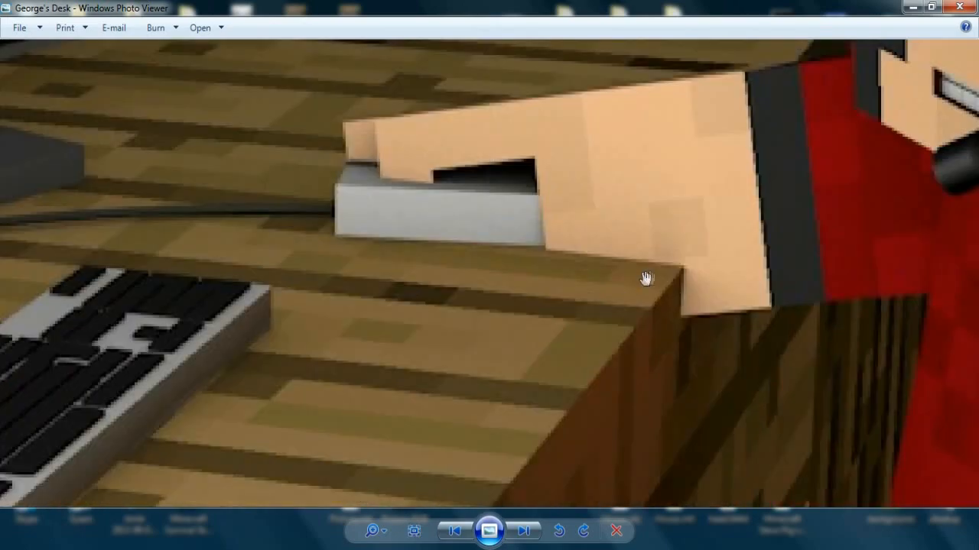
scroll(644, 280, "down", 3)
scroll(610, 283, "up", 3)
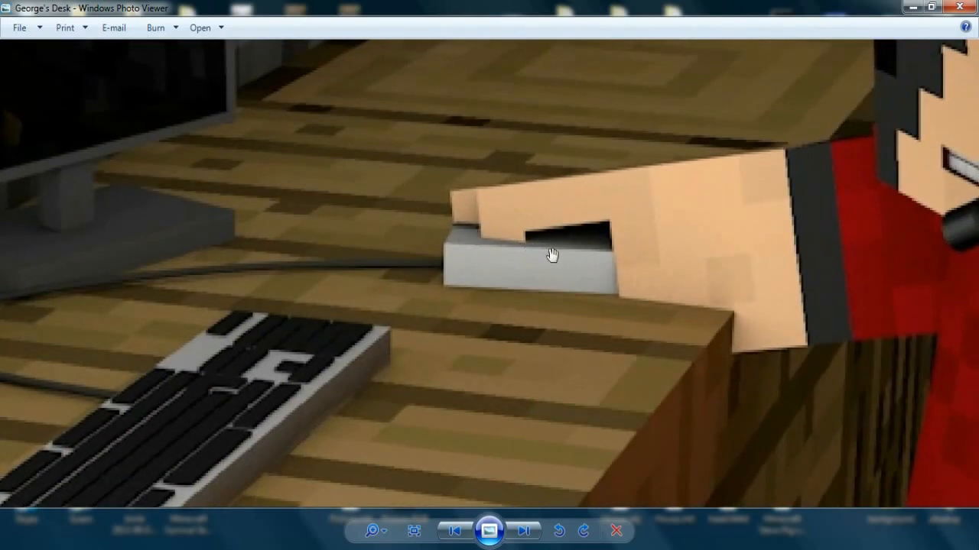
scroll(551, 258, "down", 3)
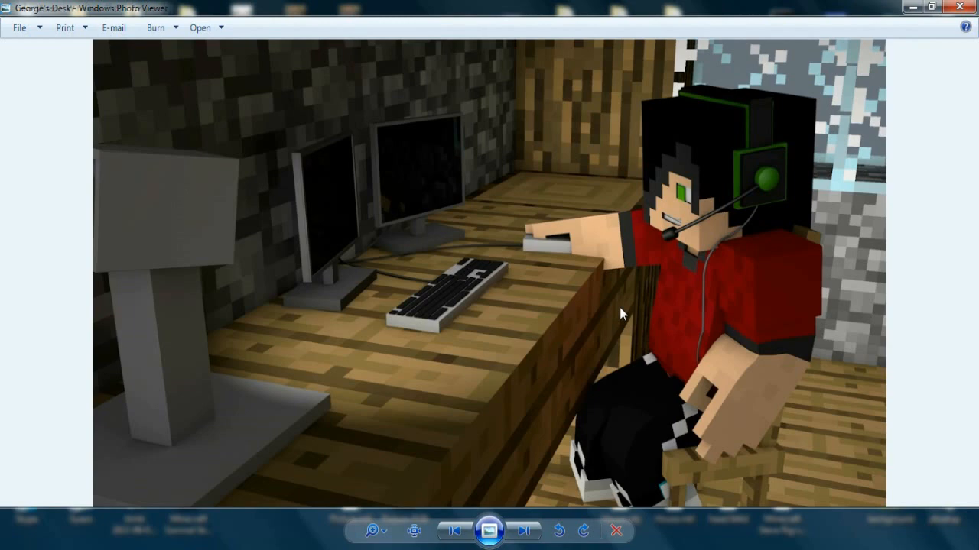
View the two remaining finished images, Lake-Video and Pokeball
key("Right")
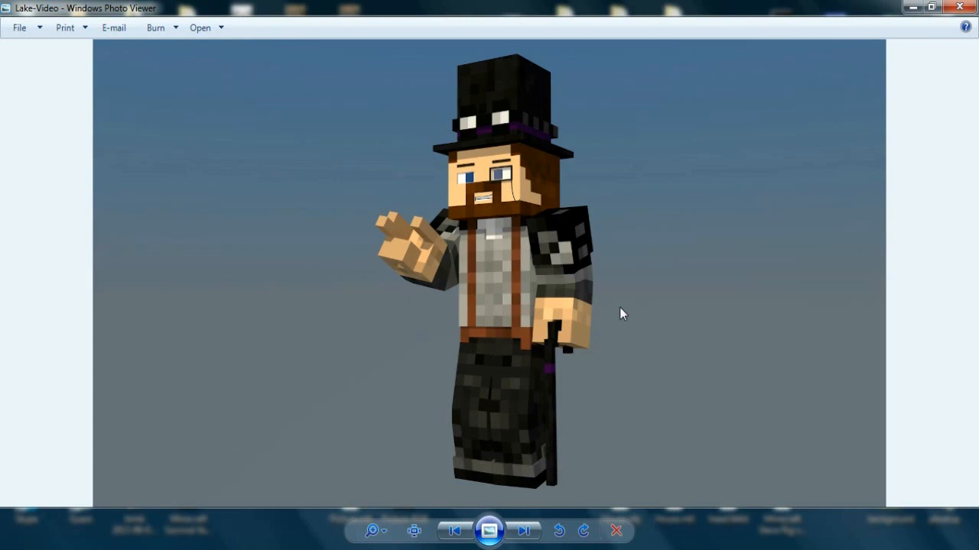
right_click(619, 307)
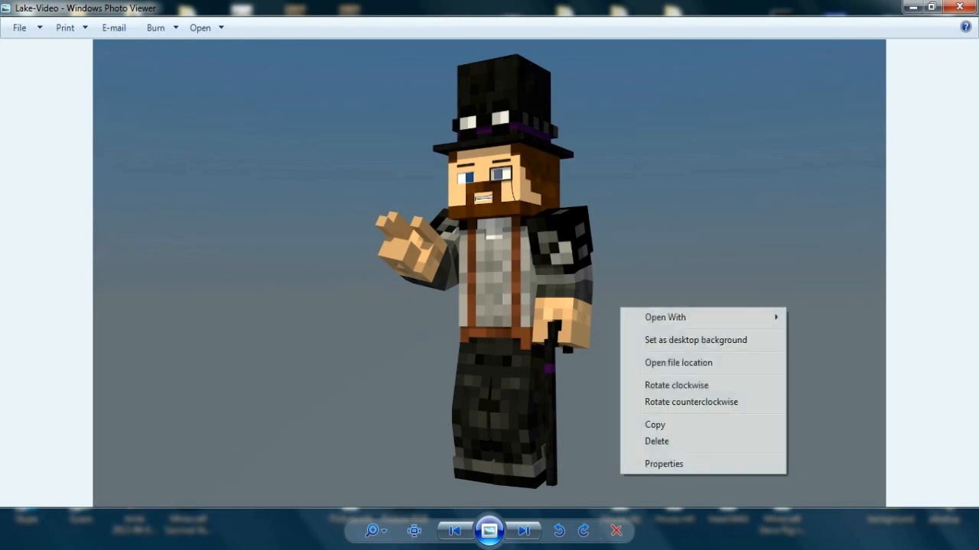
left_click(523, 530)
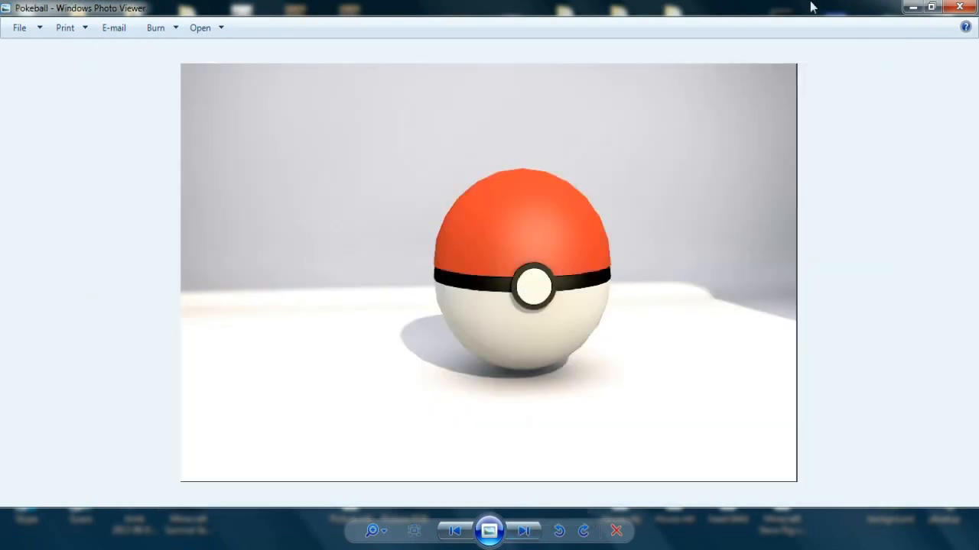
Close the photo preview and folder windows, return to Cinema 4D, and close the Content Browser
left_click(959, 6)
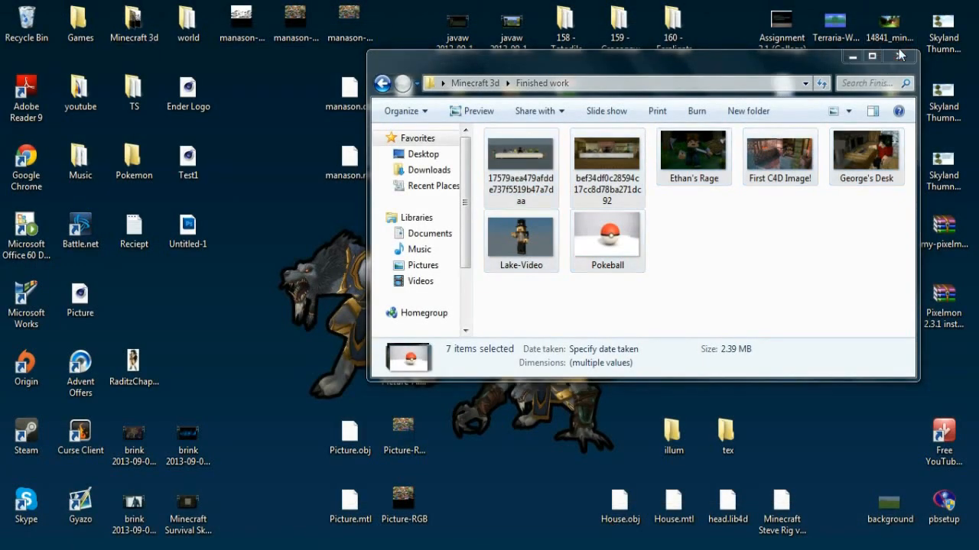
left_click(896, 57)
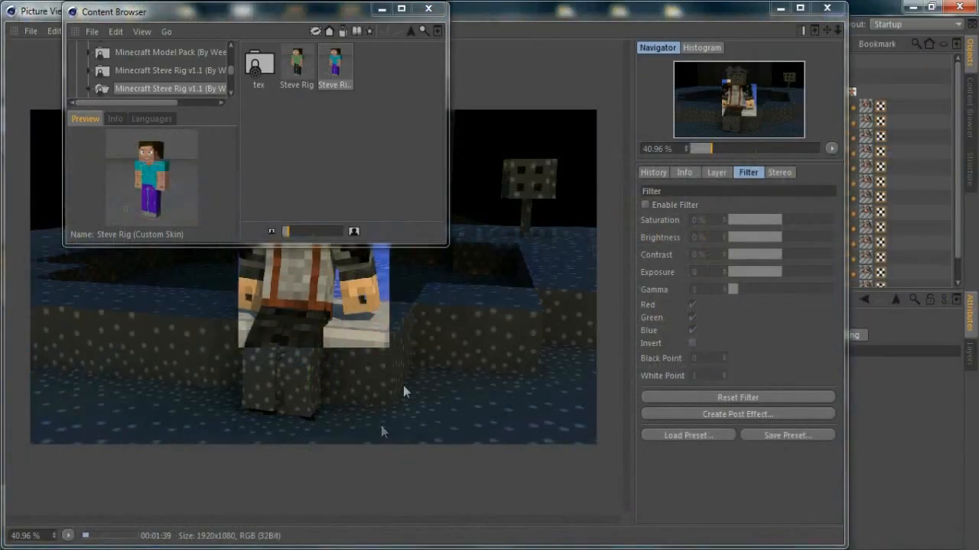
left_click(428, 8)
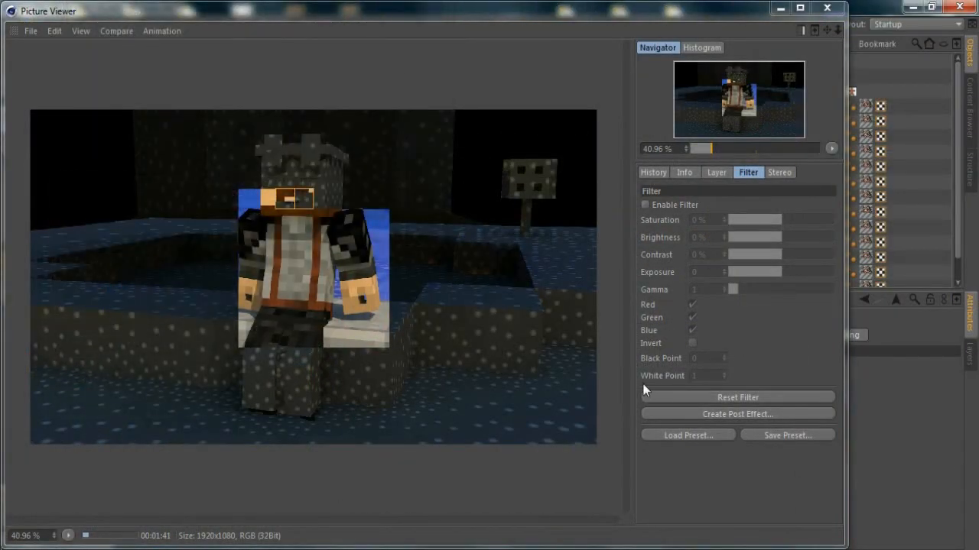